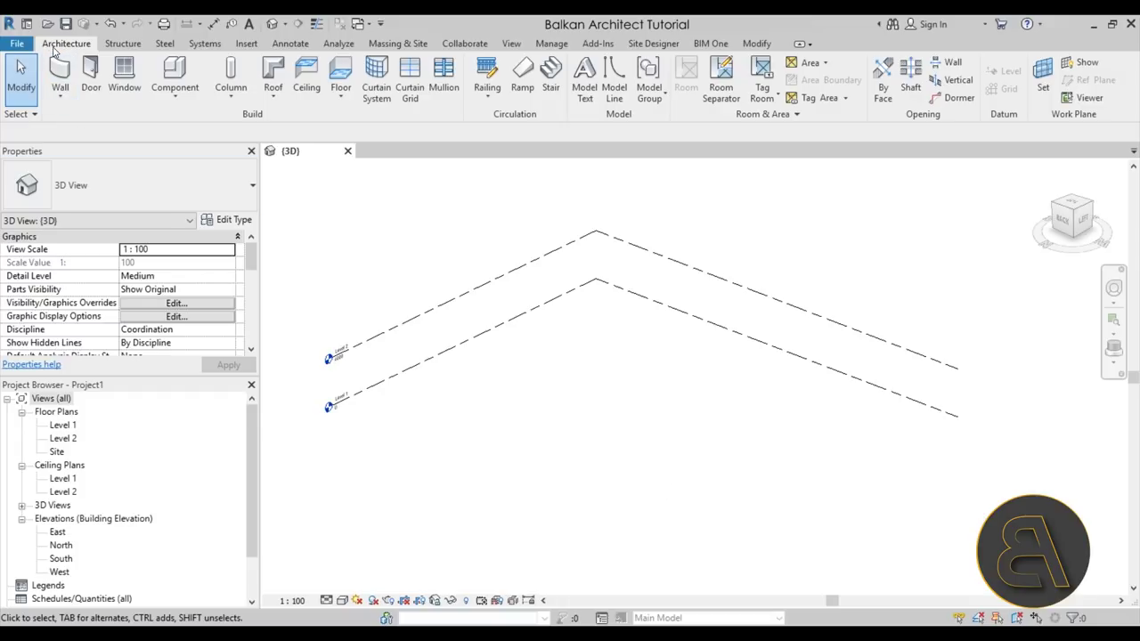
Draw a single straight wall about 8800 mm long, type Exterior - Brick on Mtl. Stud, on Level 1 with 8000 mm unconnected height
{"action": "left_click", "coordinate": [60, 73]}
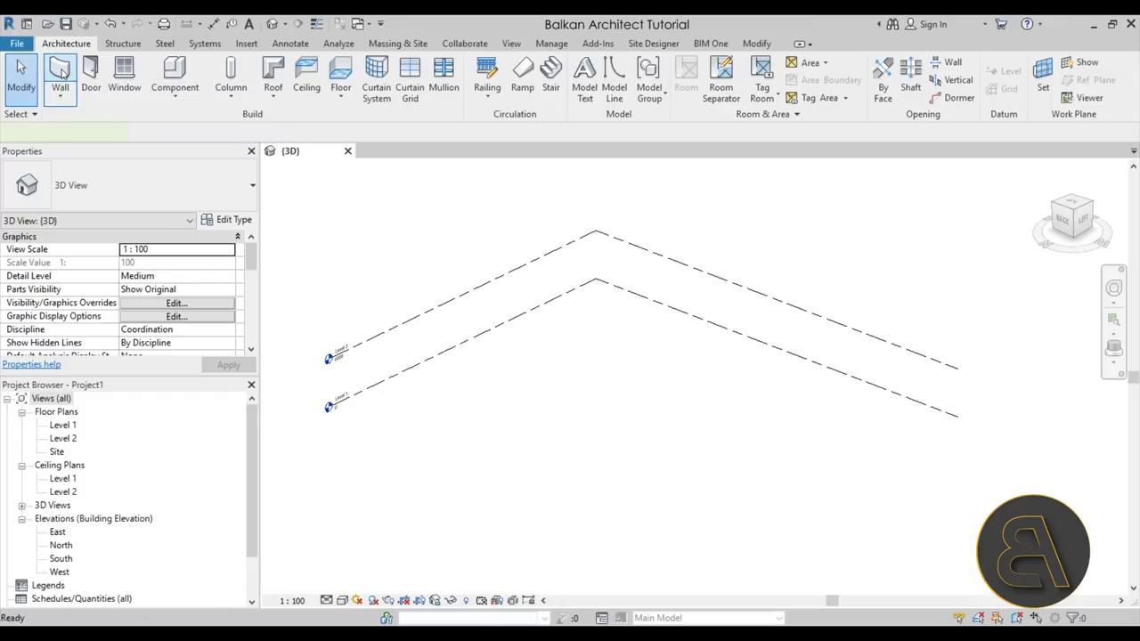
{"action": "left_click", "coordinate": [113, 197]}
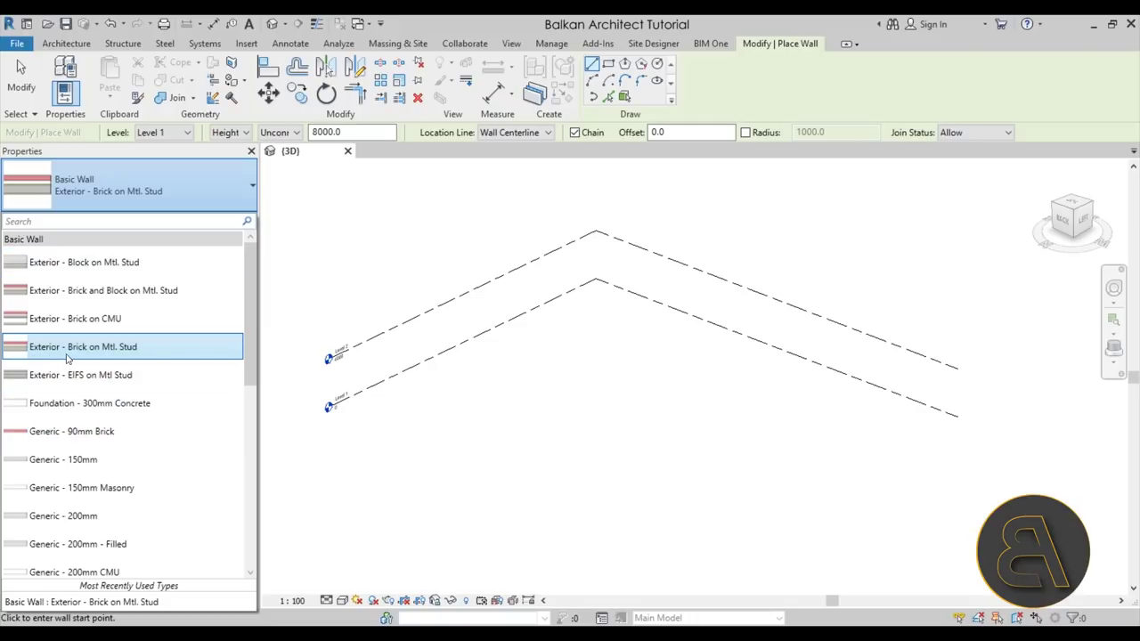
{"action": "left_click", "coordinate": [125, 358]}
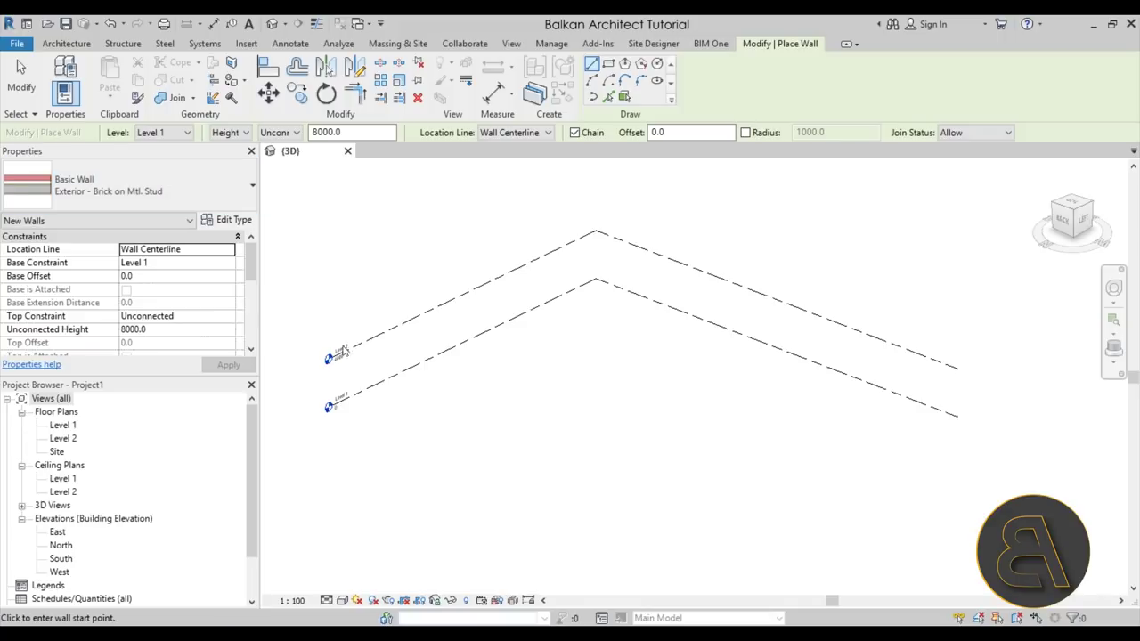
{"action": "left_click", "coordinate": [623, 373]}
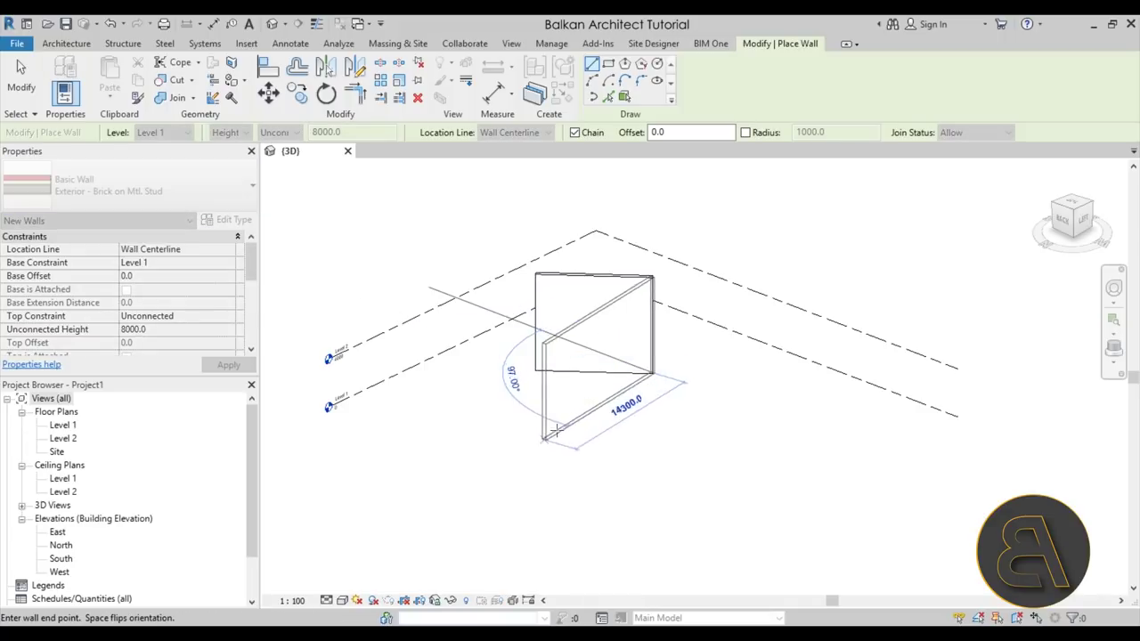
{"action": "scroll", "coordinate": [579, 449], "scroll_direction": "up", "scroll_amount": 3}
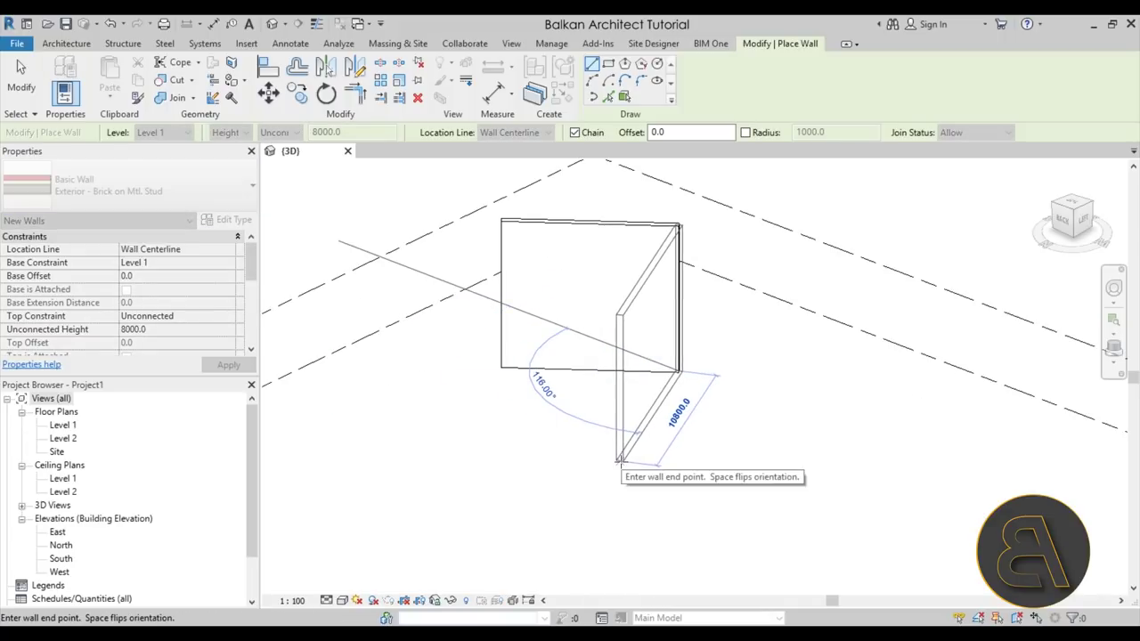
{"action": "key", "text": "Escape"}
{"action": "key", "text": "Escape"}
Show the wall's brick face from the front and set the 3D view's visual style to Realistic
{"action": "middle_click_drag", "start_coordinate": [783, 444], "coordinate": [403, 380], "text": "shift"}
{"action": "middle_click_drag", "start_coordinate": [859, 493], "coordinate": [503, 464]}
{"action": "scroll", "coordinate": [497, 315], "scroll_direction": "up", "scroll_amount": 7}
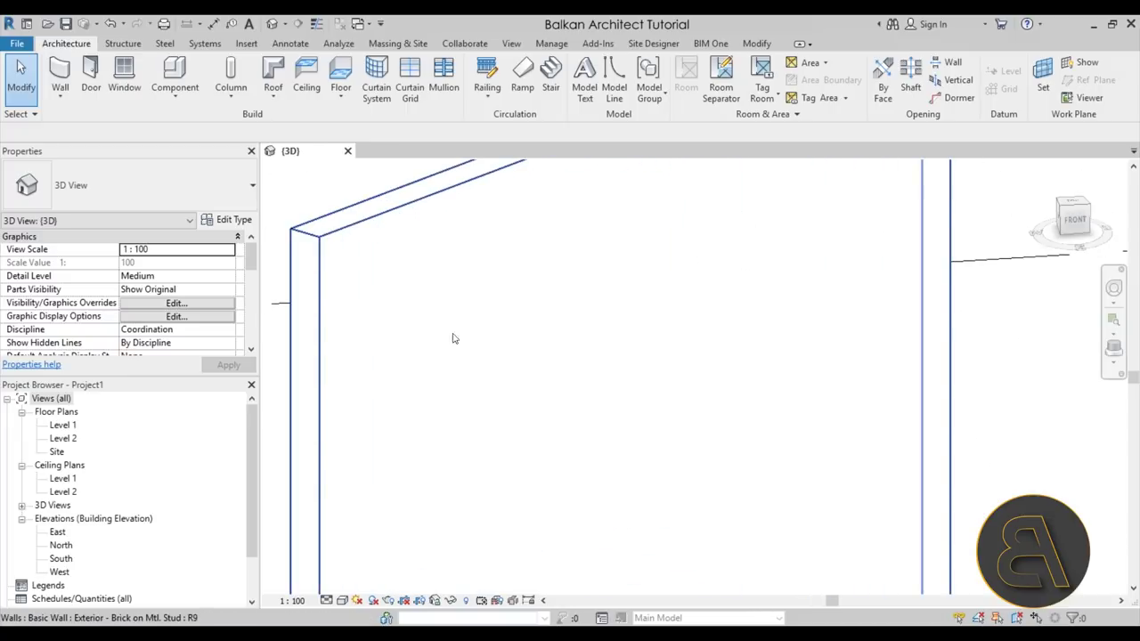
{"action": "scroll", "coordinate": [478, 229], "scroll_direction": "down", "scroll_amount": 6}
{"action": "mouse_move", "coordinate": [590, 333]}
{"action": "middle_mouse_down", "text": "shift"}
{"action": "mouse_move", "coordinate": [564, 361]}
{"action": "mouse_move", "coordinate": [503, 365]}
{"action": "middle_mouse_up", "text": "shift"}
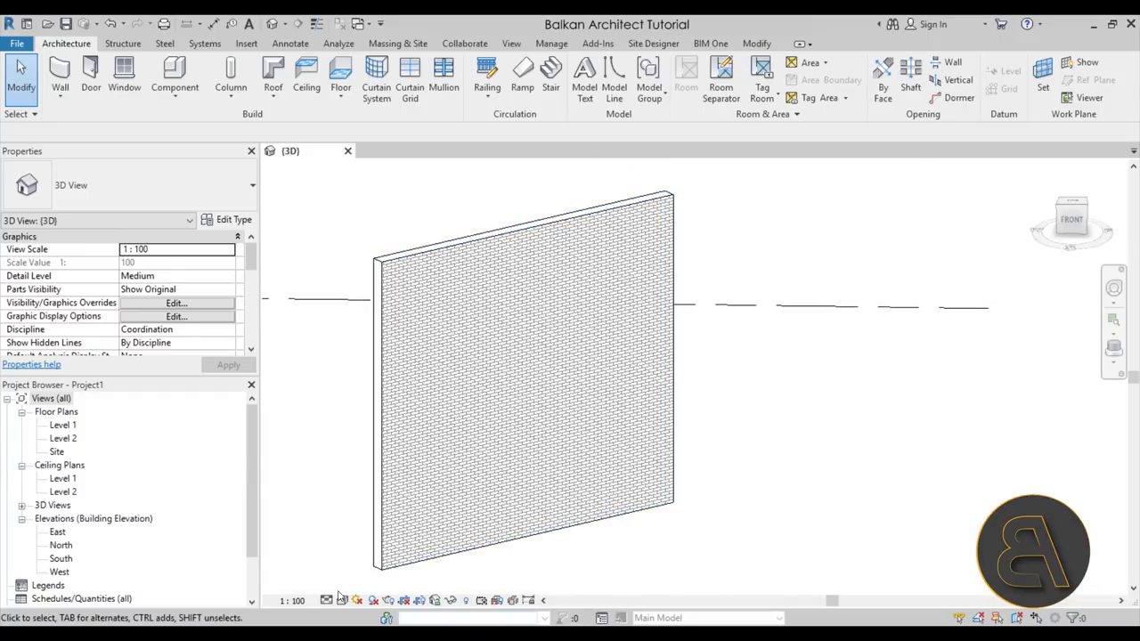
{"action": "left_click", "coordinate": [342, 600]}
{"action": "left_click", "coordinate": [360, 585]}
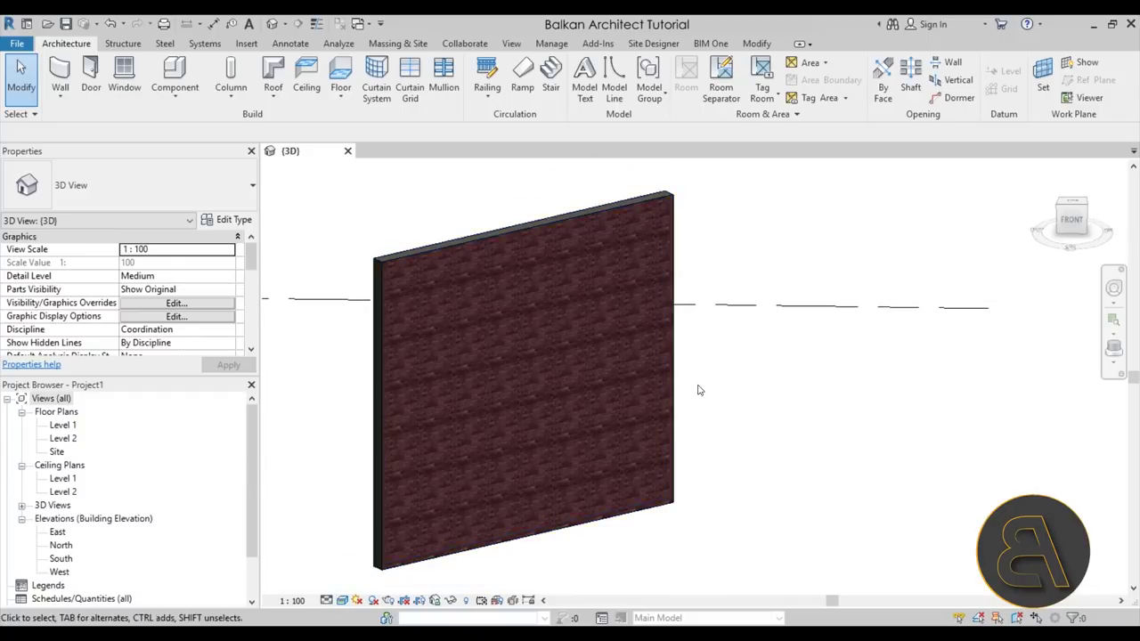
Examine the wall's brick texture up close and from different angles
{"action": "scroll", "coordinate": [428, 307], "scroll_direction": "up", "scroll_amount": 5}
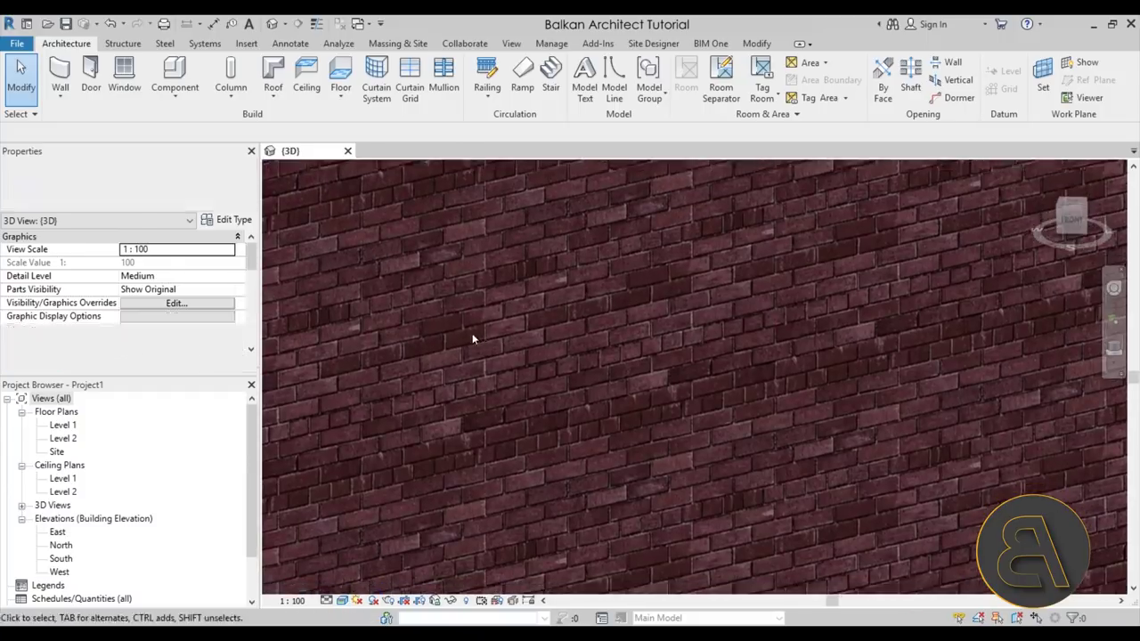
{"action": "mouse_move", "coordinate": [475, 333]}
{"action": "middle_mouse_down", "text": "shift"}
{"action": "mouse_move", "coordinate": [495, 333]}
{"action": "mouse_move", "coordinate": [461, 292]}
{"action": "mouse_move", "coordinate": [571, 342]}
{"action": "middle_mouse_up", "text": "shift"}
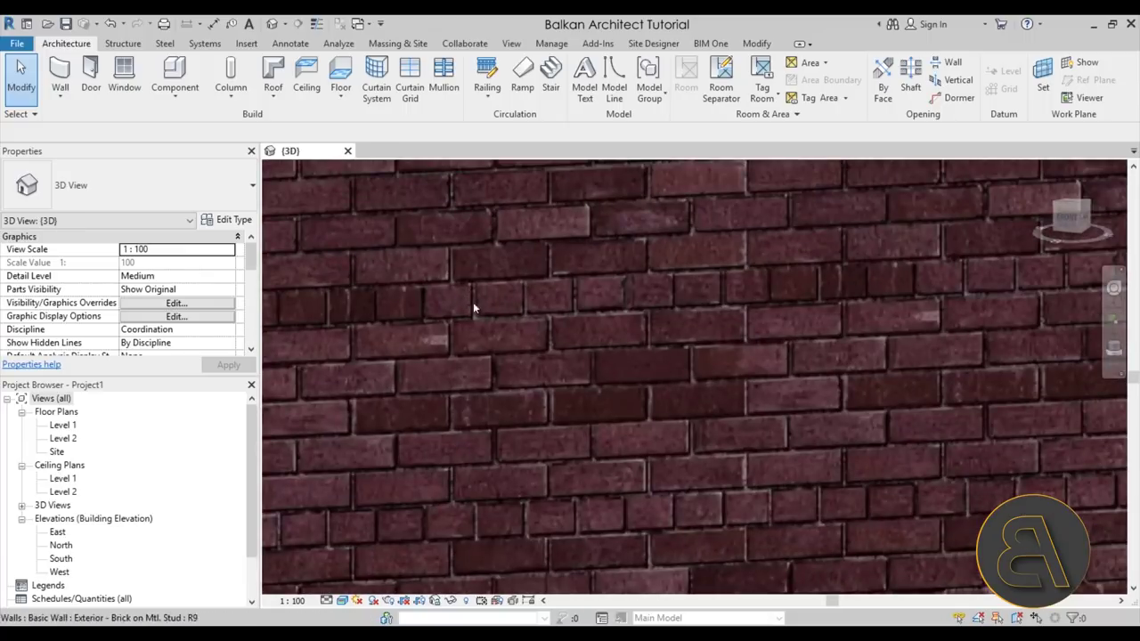
{"action": "scroll", "coordinate": [535, 308], "scroll_direction": "down", "scroll_amount": 5}
{"action": "scroll", "coordinate": [521, 323], "scroll_direction": "down", "scroll_amount": 3}
{"action": "middle_click_drag", "start_coordinate": [579, 364], "coordinate": [557, 429], "text": "shift"}
{"action": "scroll", "coordinate": [546, 406], "scroll_direction": "up", "scroll_amount": 3}
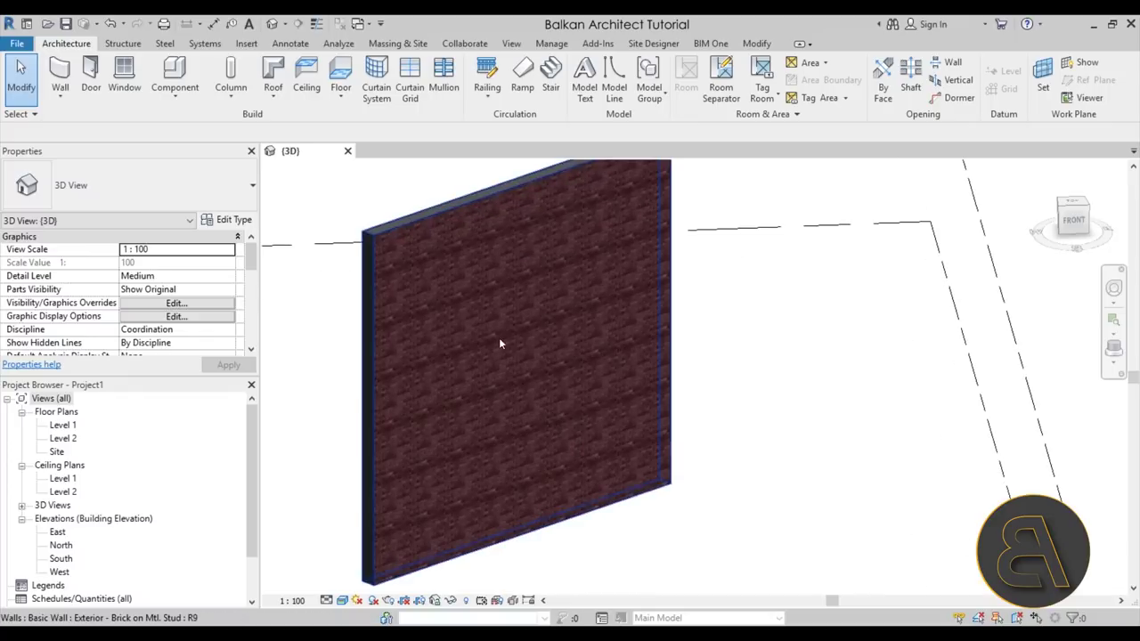
{"action": "scroll", "coordinate": [491, 338], "scroll_direction": "down", "scroll_amount": 3}
Open the wall type's structure and bring up the Brick, Common material of its exterior Finish 1 [4] layer in the Material Browser
{"action": "left_click", "coordinate": [485, 260]}
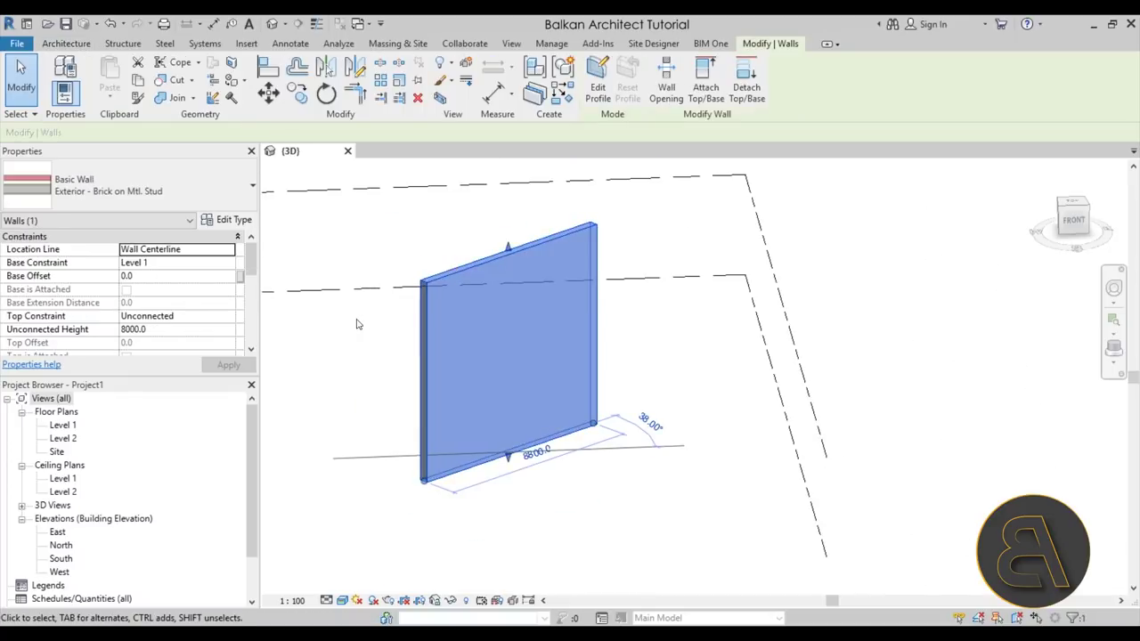
{"action": "left_click", "coordinate": [228, 220]}
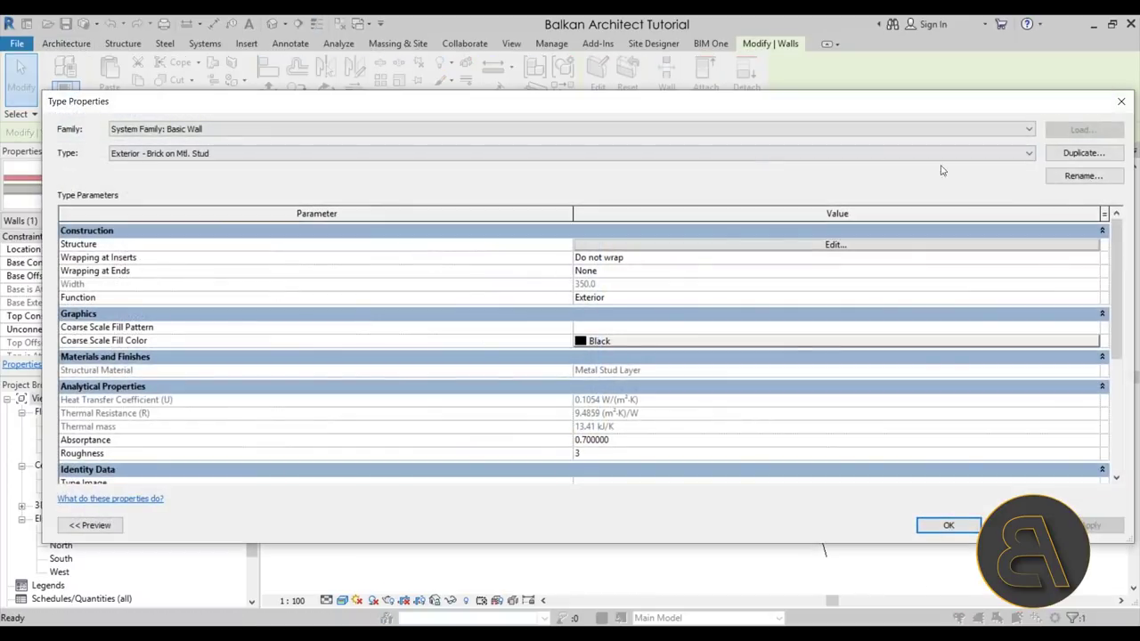
{"action": "left_click_drag", "start_coordinate": [1133, 208], "coordinate": [829, 207]}
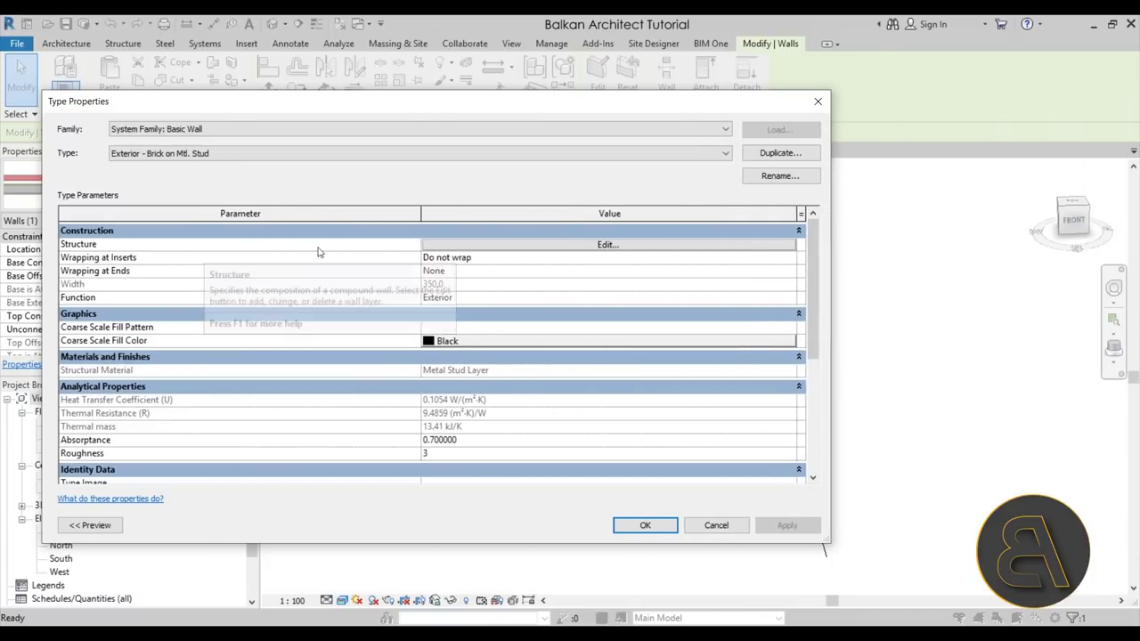
{"action": "left_click", "coordinate": [466, 246]}
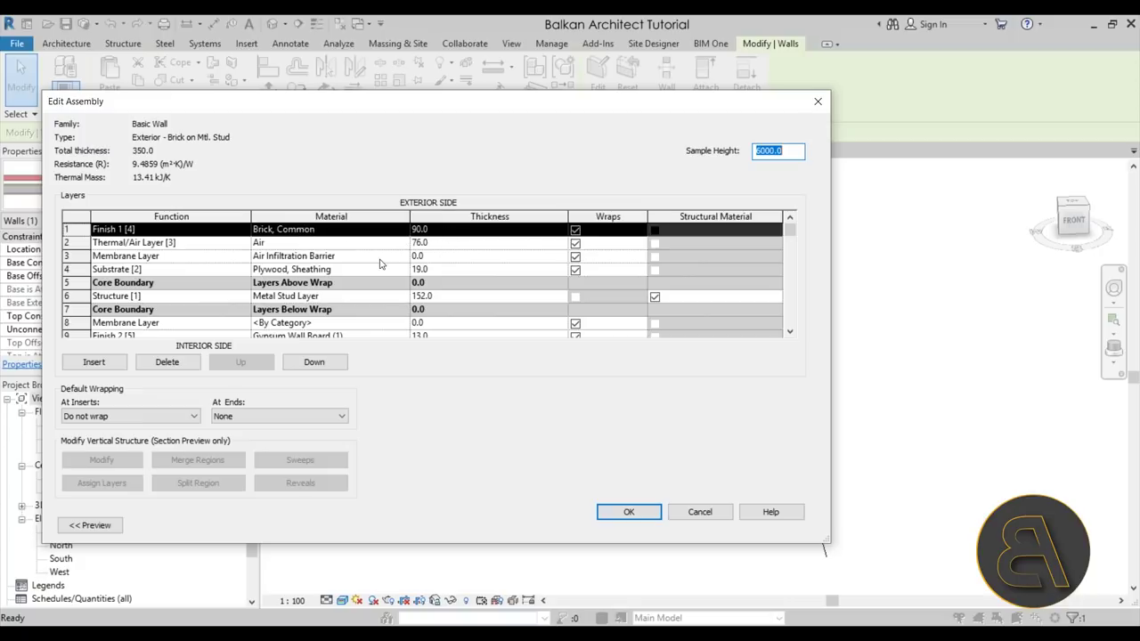
{"action": "left_click", "coordinate": [381, 232]}
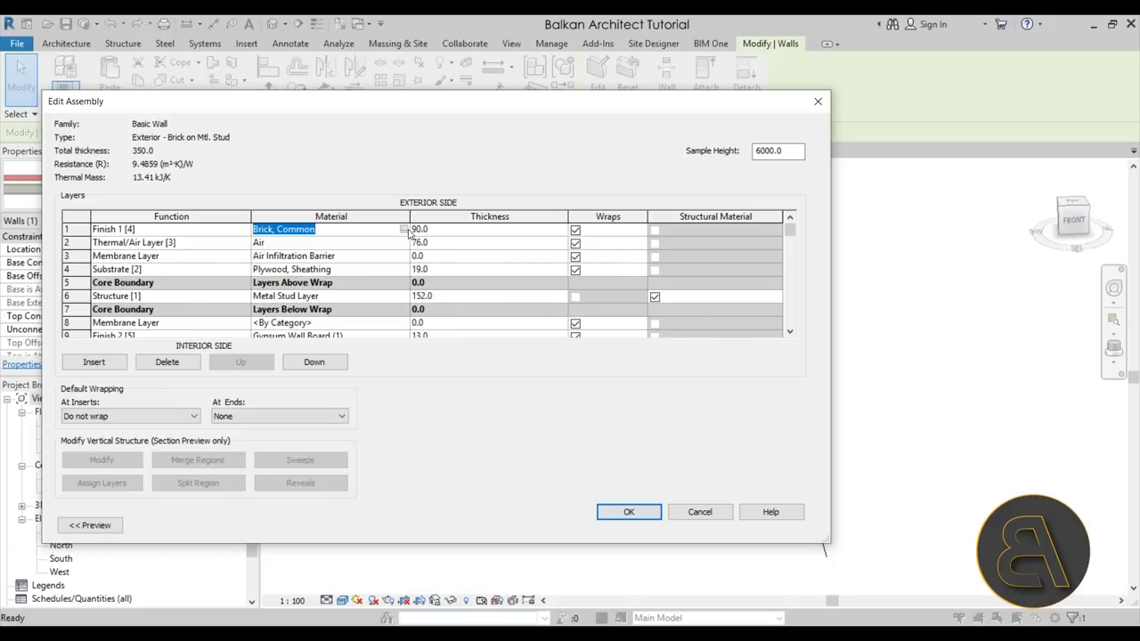
{"action": "left_click", "coordinate": [403, 230]}
{"action": "left_click_drag", "start_coordinate": [398, 62], "coordinate": [345, 56]}
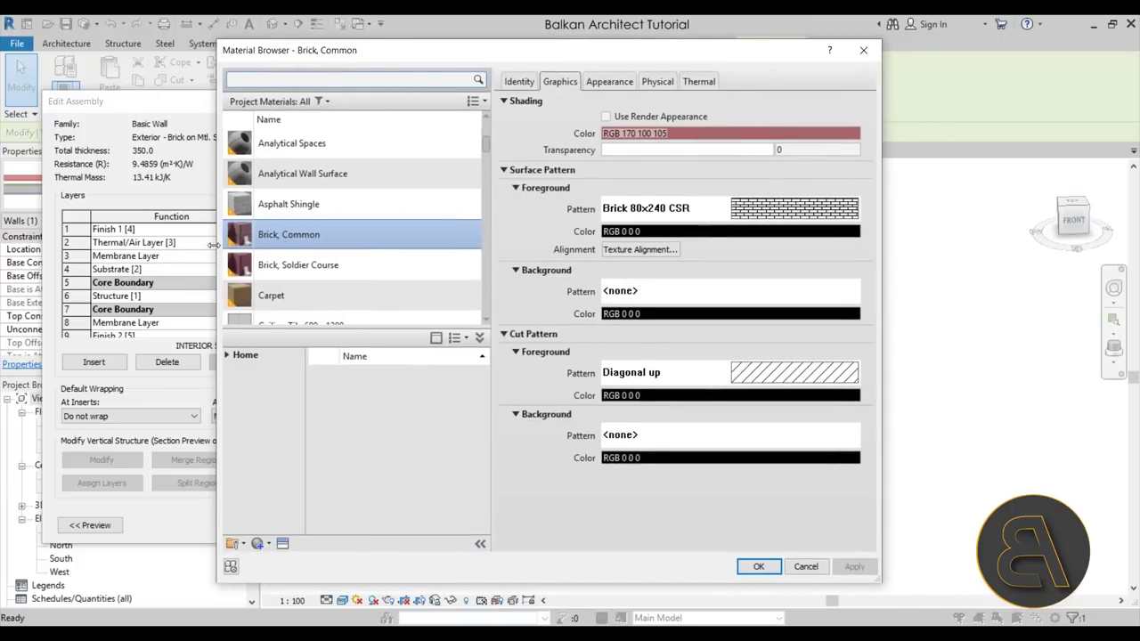
{"action": "mouse_move", "coordinate": [359, 56]}
{"action": "left_mouse_down"}
{"action": "mouse_move", "coordinate": [529, 51]}
{"action": "mouse_move", "coordinate": [360, 48]}
{"action": "left_mouse_up"}
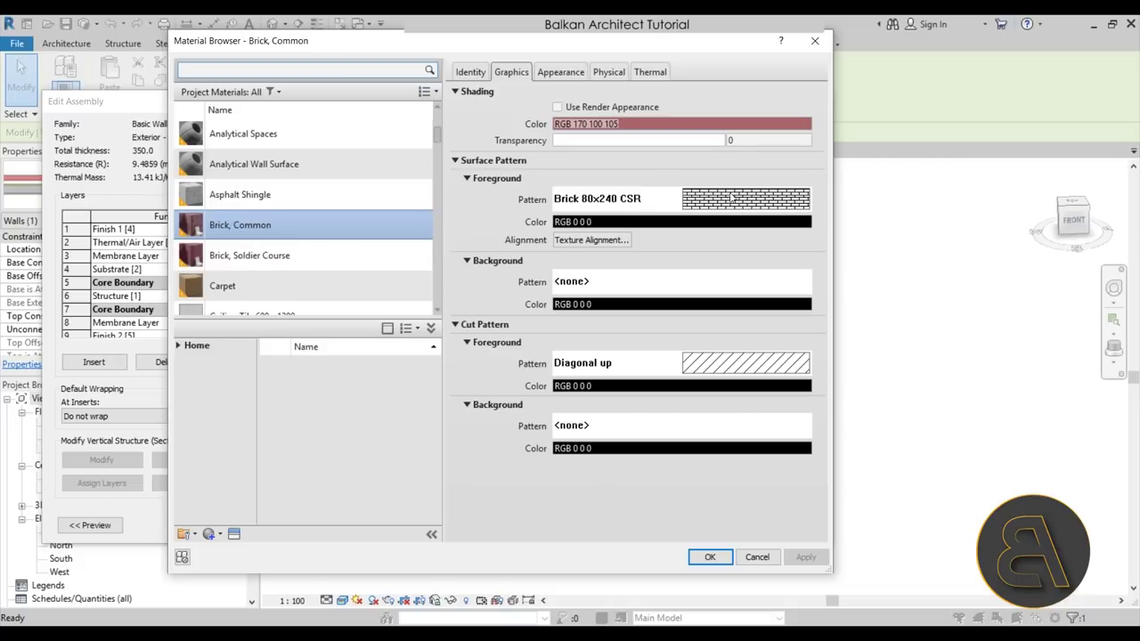
Review the Brick, Common material's identity information and the model fill patterns available for its surface foreground, keeping Brick 80x240 CSR
{"action": "left_click", "coordinate": [473, 73]}
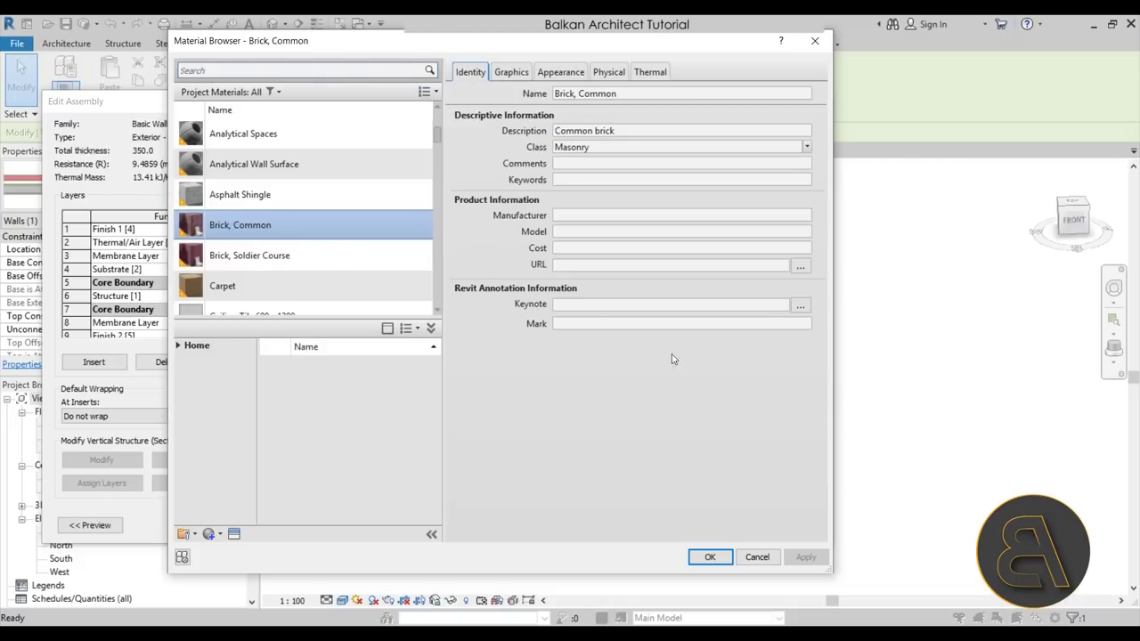
{"action": "left_click", "coordinate": [514, 74]}
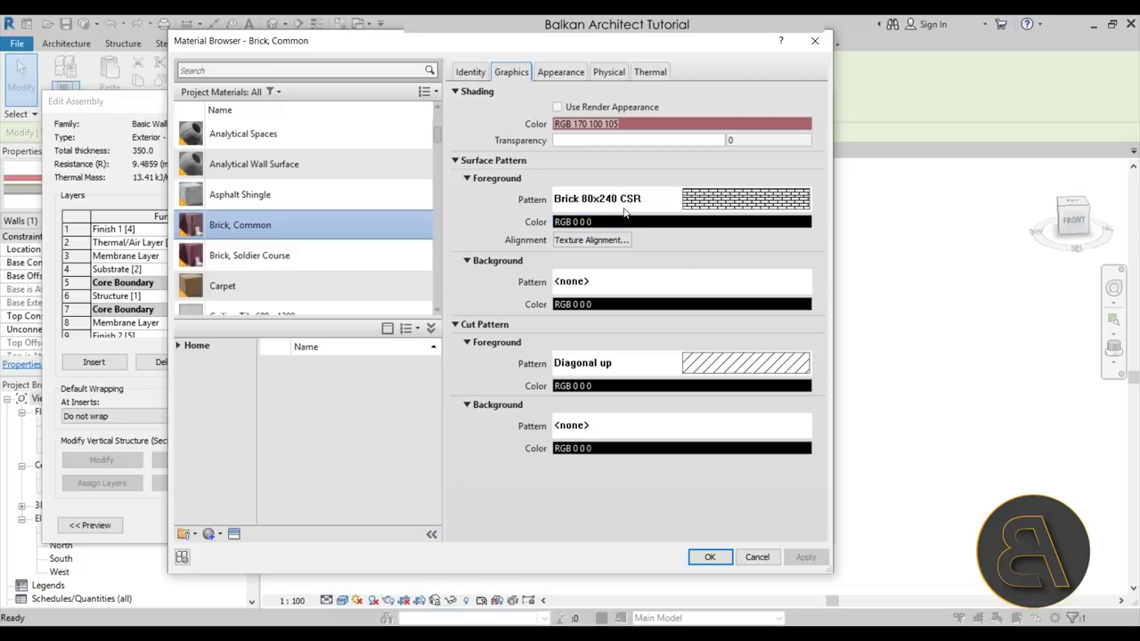
{"action": "left_click", "coordinate": [735, 204]}
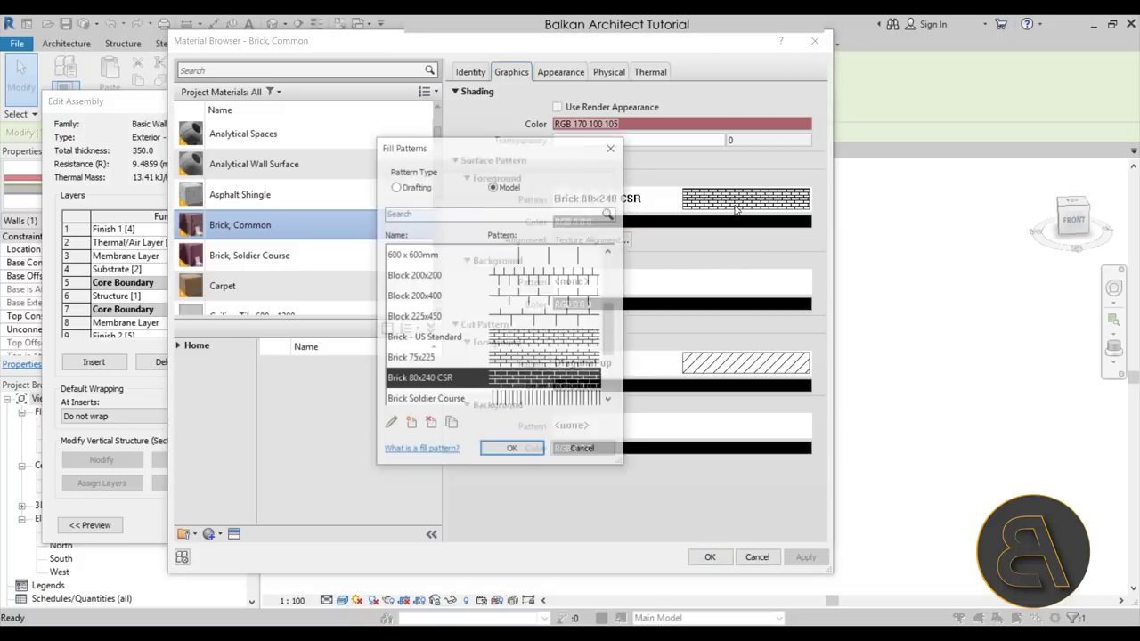
{"action": "scroll", "coordinate": [581, 328], "scroll_direction": "down", "scroll_amount": 1}
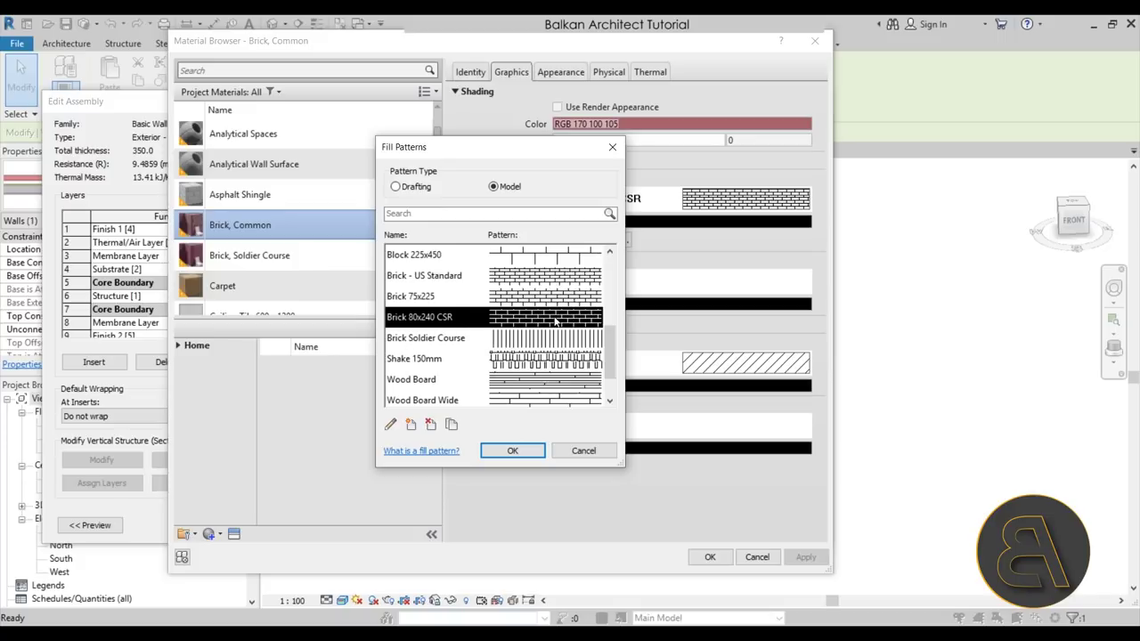
{"action": "scroll", "coordinate": [556, 322], "scroll_direction": "up", "scroll_amount": 1}
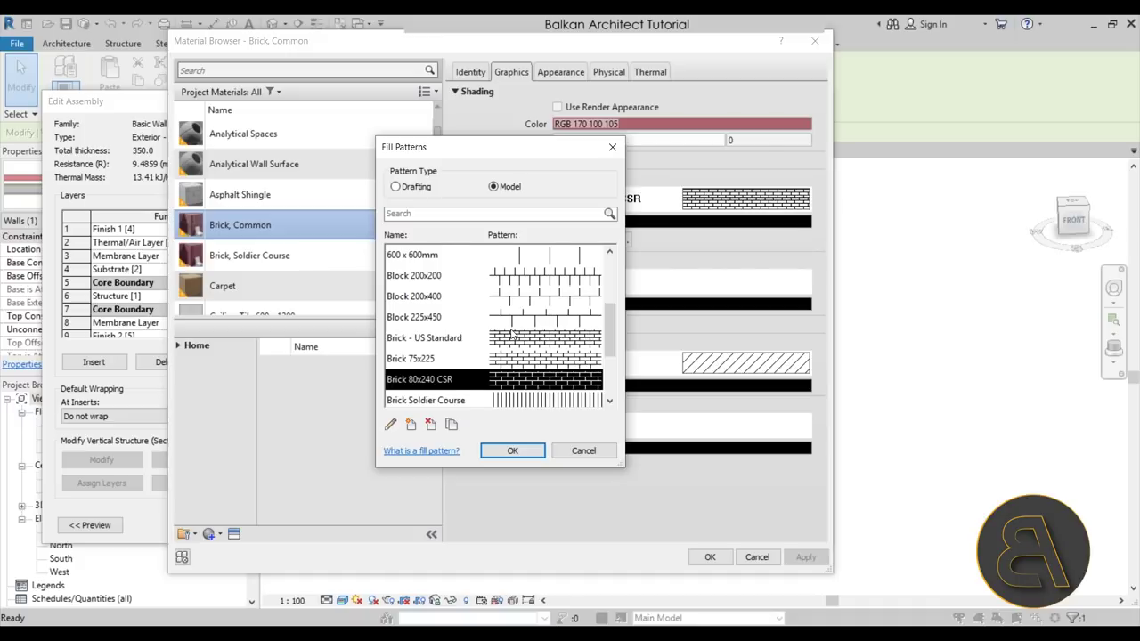
{"action": "scroll", "coordinate": [552, 320], "scroll_direction": "up", "scroll_amount": 2}
{"action": "scroll", "coordinate": [550, 313], "scroll_direction": "down", "scroll_amount": 5}
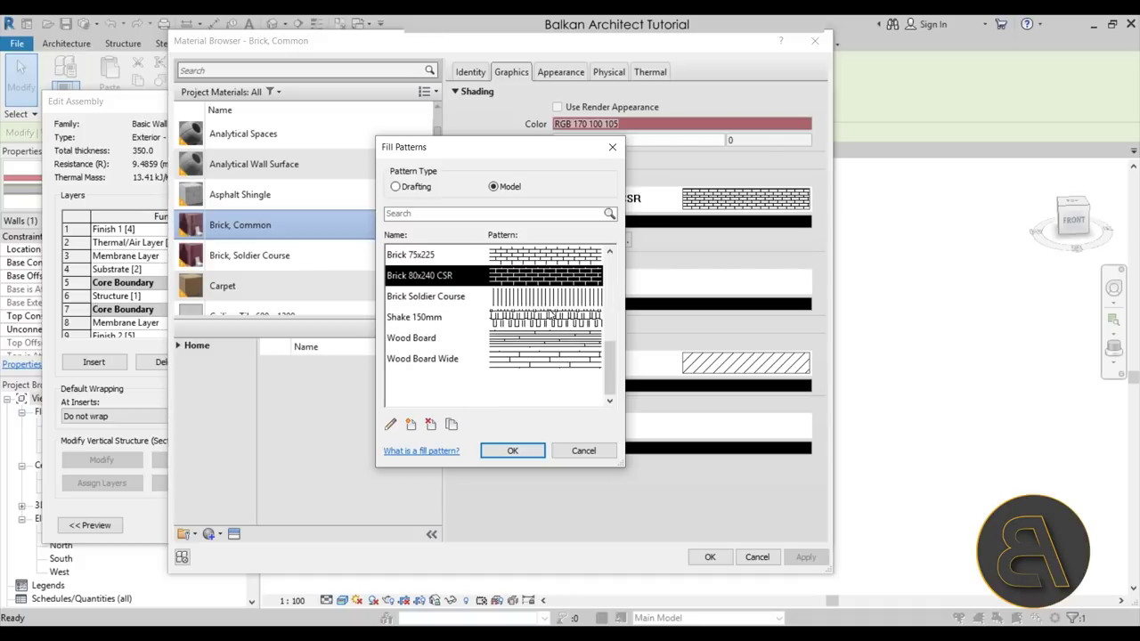
{"action": "scroll", "coordinate": [520, 374], "scroll_direction": "up", "scroll_amount": 3}
{"action": "scroll", "coordinate": [525, 369], "scroll_direction": "down", "scroll_amount": 2}
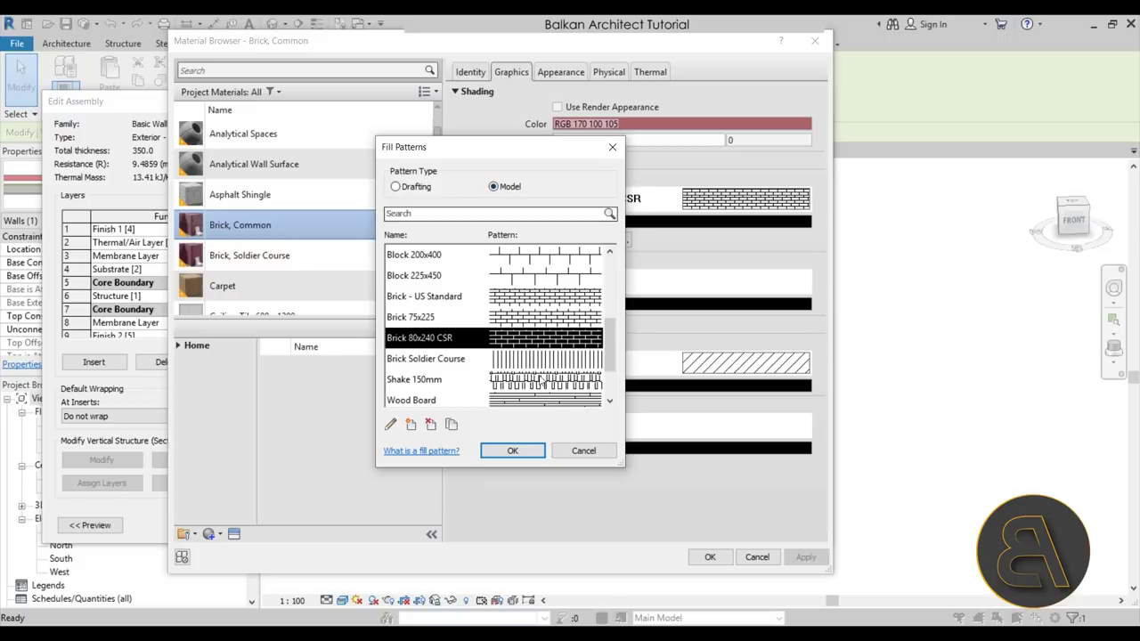
{"action": "left_click", "coordinate": [512, 450]}
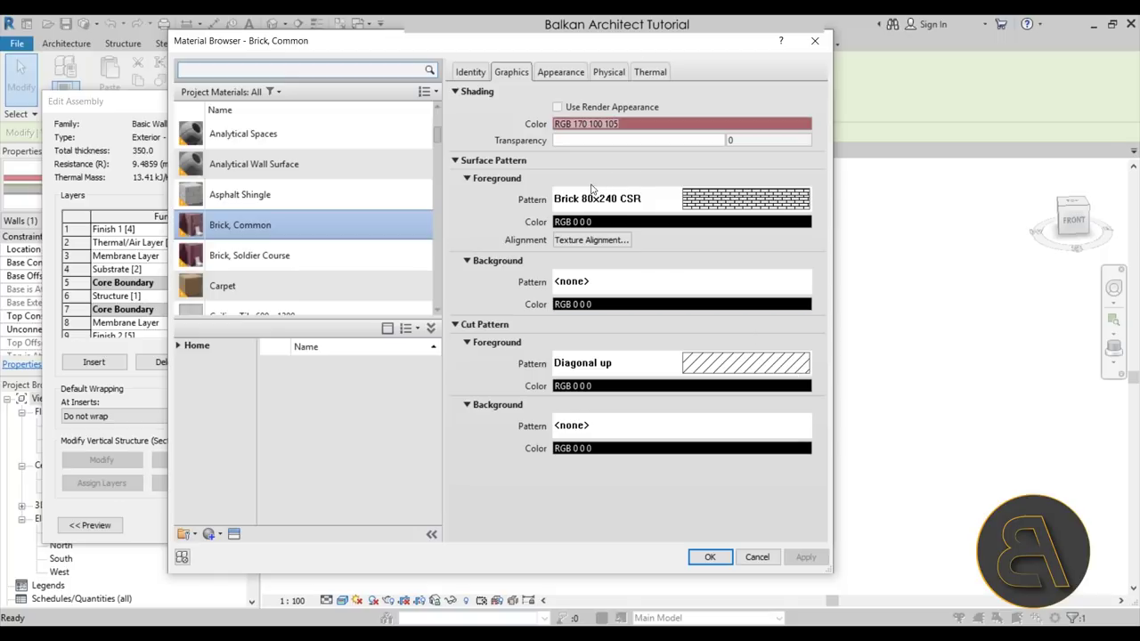
Inspect the material's render appearance, checking the masonry type options and the brick image in the Texture Editor
{"action": "left_click", "coordinate": [558, 73]}
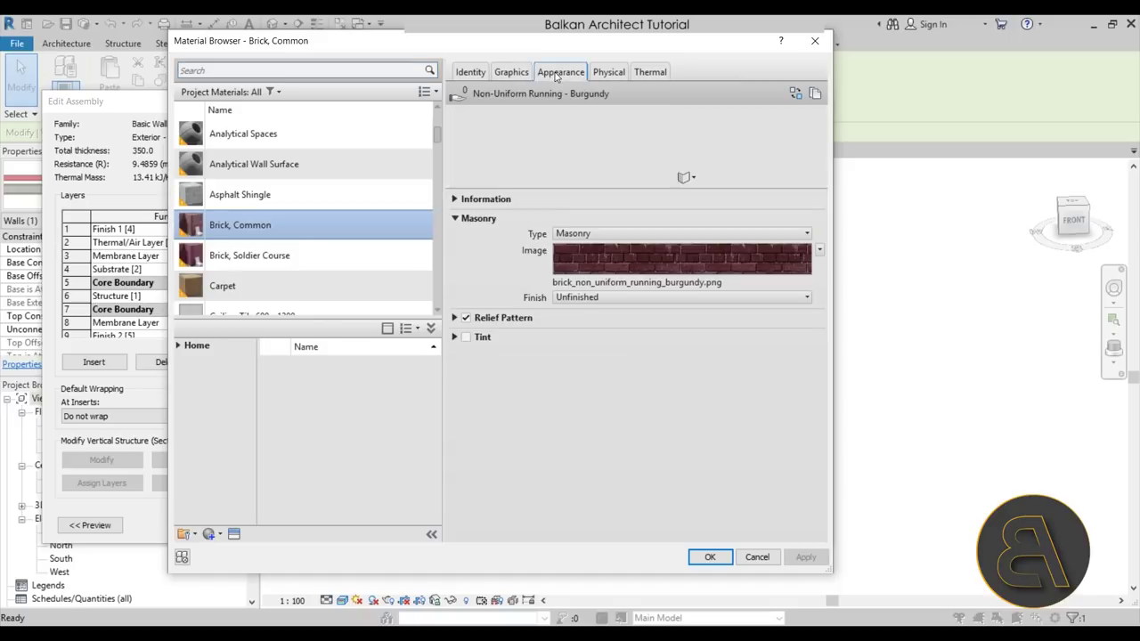
{"action": "mouse_move", "coordinate": [583, 264]}
{"action": "left_click", "coordinate": [587, 236]}
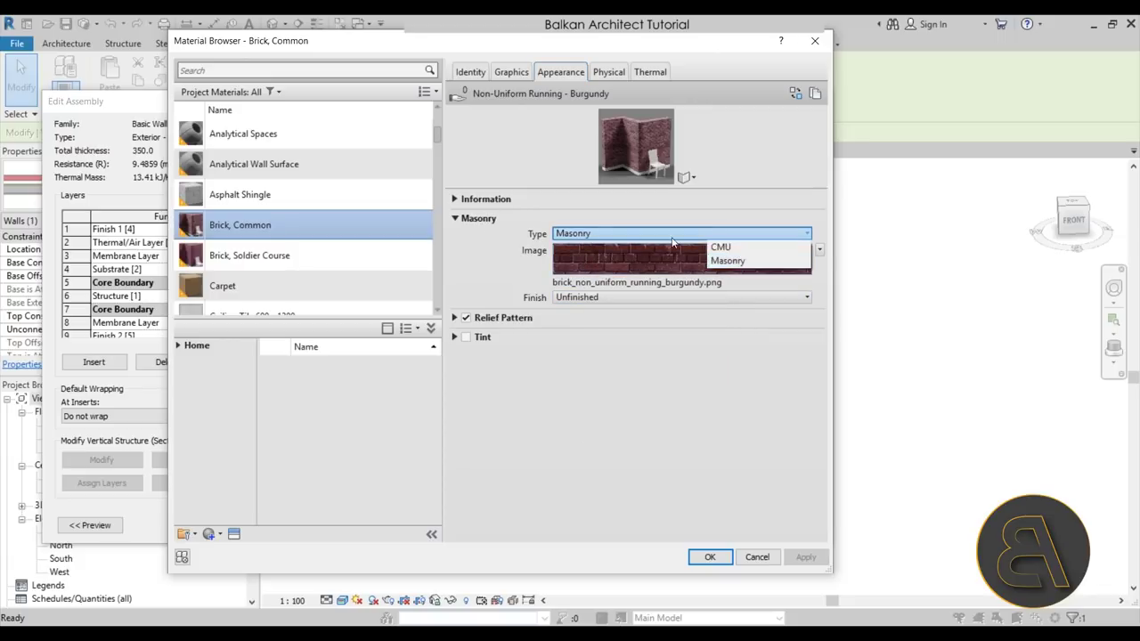
{"action": "left_click", "coordinate": [735, 262]}
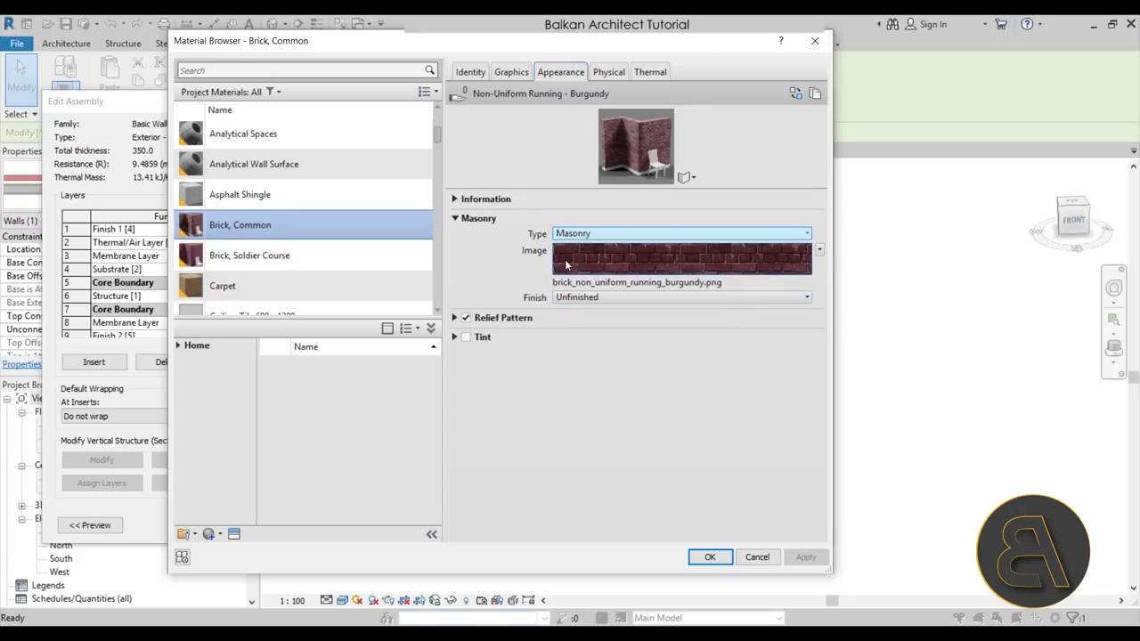
{"action": "left_click", "coordinate": [565, 265]}
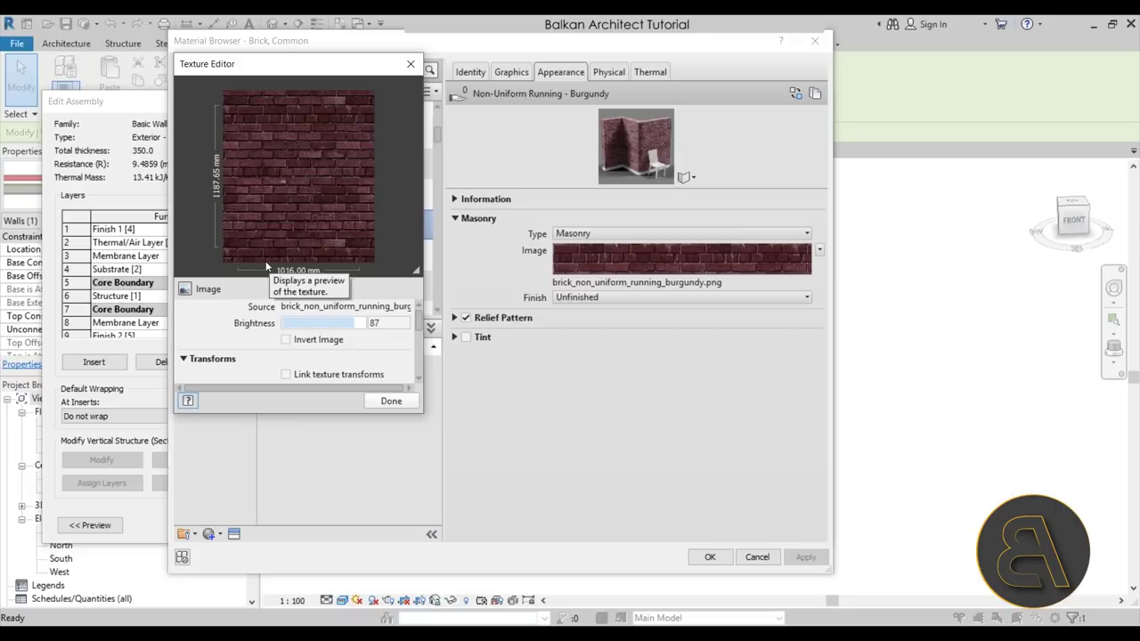
{"action": "left_click", "coordinate": [411, 65]}
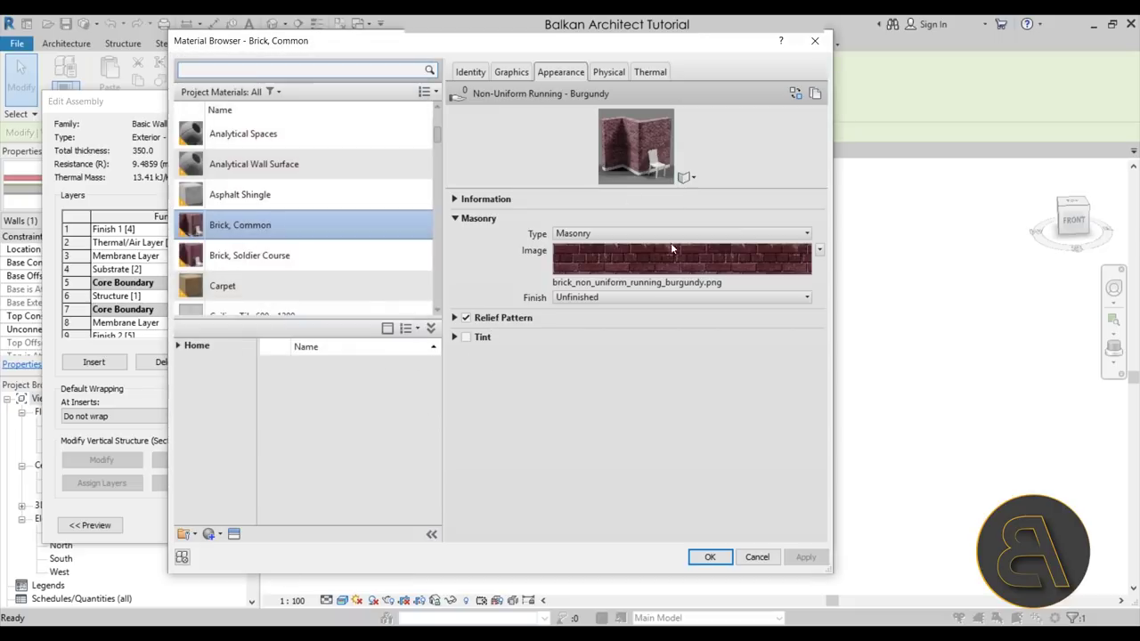
Check the masonry finish options and the relief pattern settings, and cancel out of the Material Browser
{"action": "left_click", "coordinate": [572, 299]}
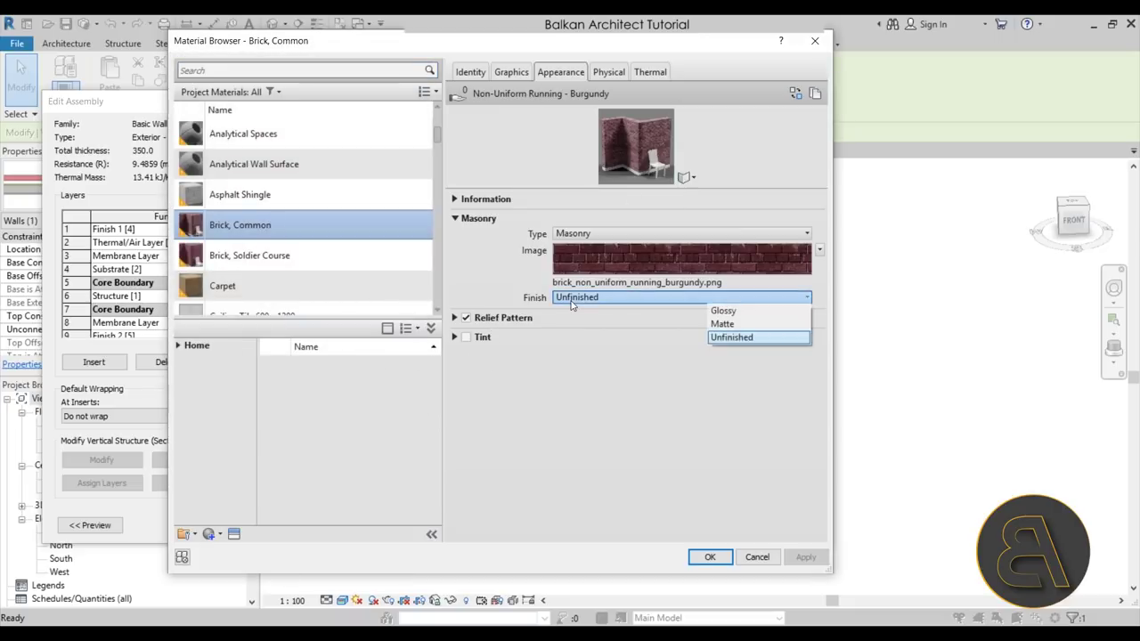
{"action": "left_click", "coordinate": [735, 338]}
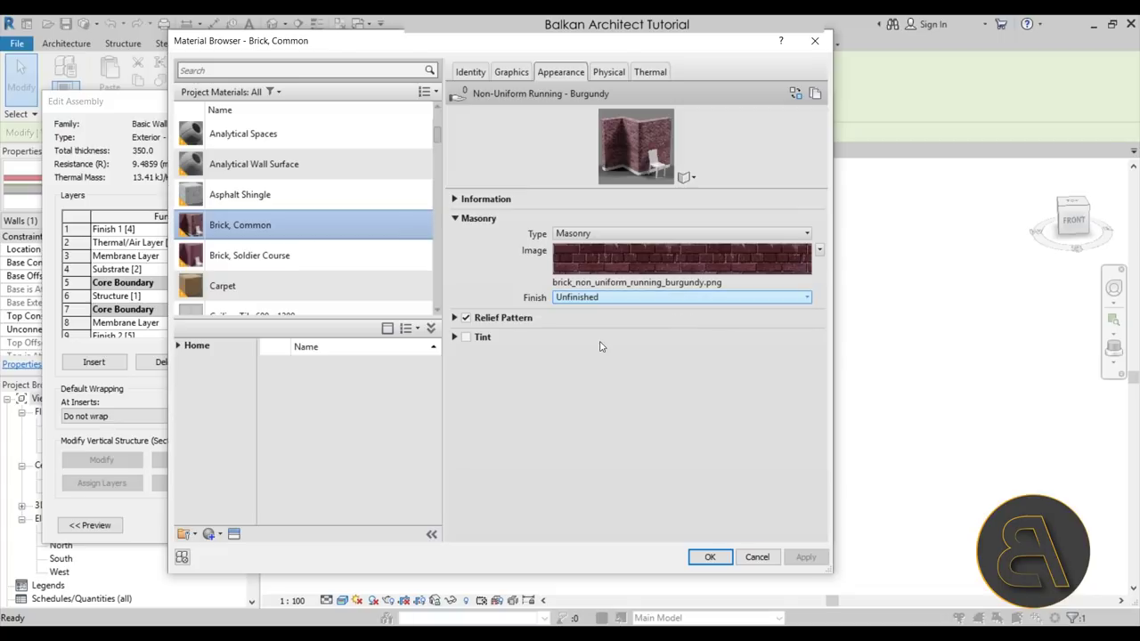
{"action": "left_click", "coordinate": [454, 318]}
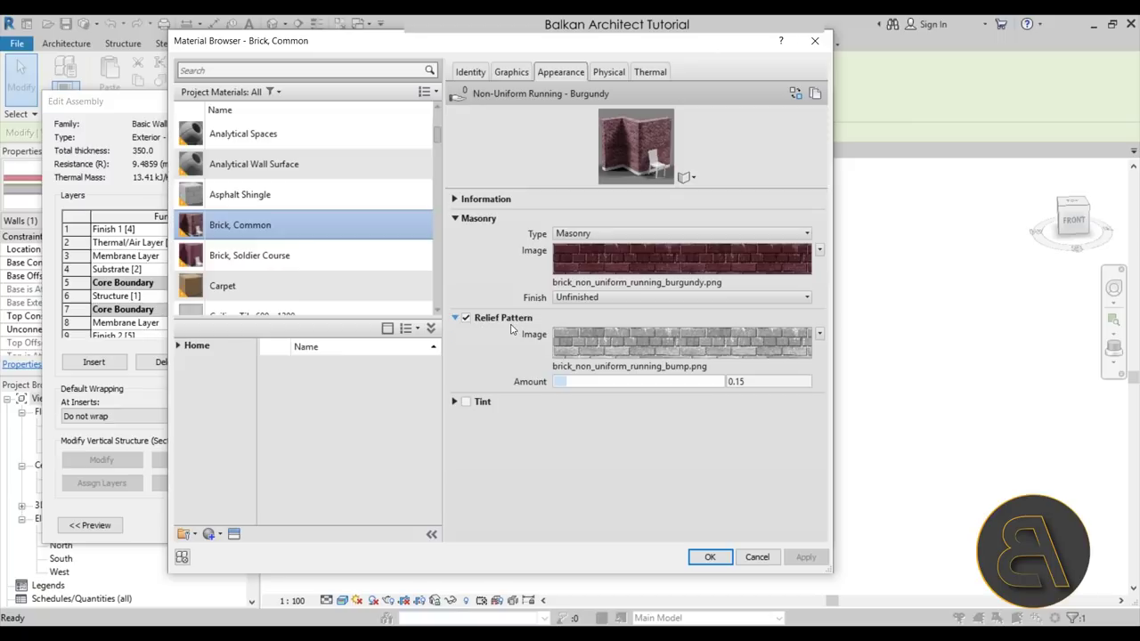
{"action": "mouse_move", "coordinate": [598, 350]}
{"action": "left_click", "coordinate": [757, 557]}
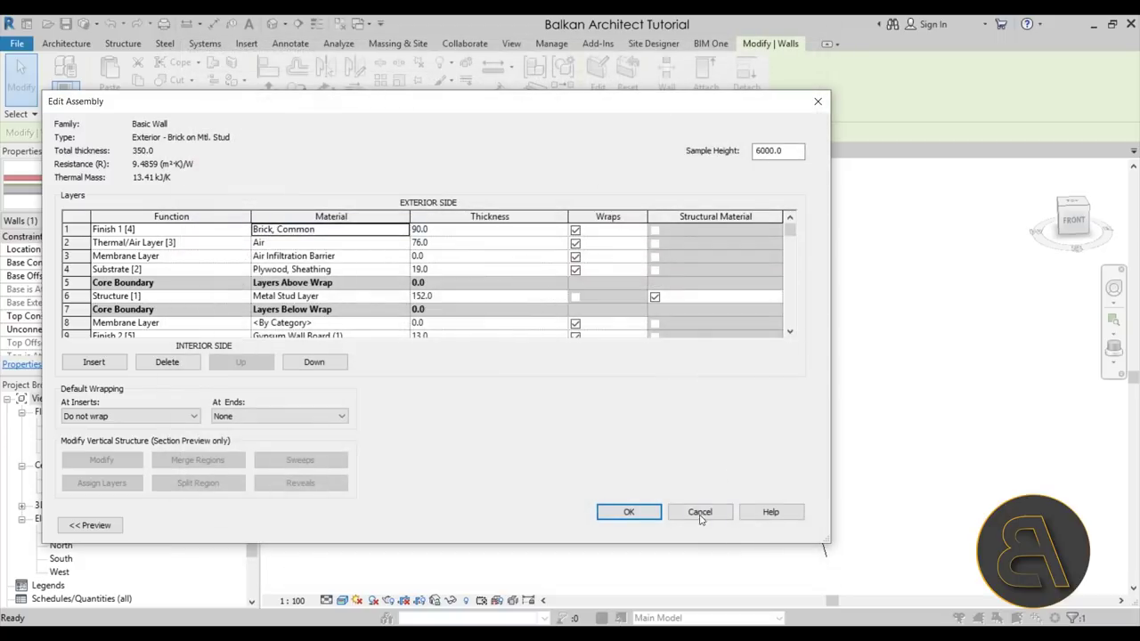
Cancel out of the wall's structure and type settings, deselect the wall, and examine its brick pattern in the 3D view
{"action": "left_click", "coordinate": [709, 512]}
{"action": "left_click", "coordinate": [716, 525]}
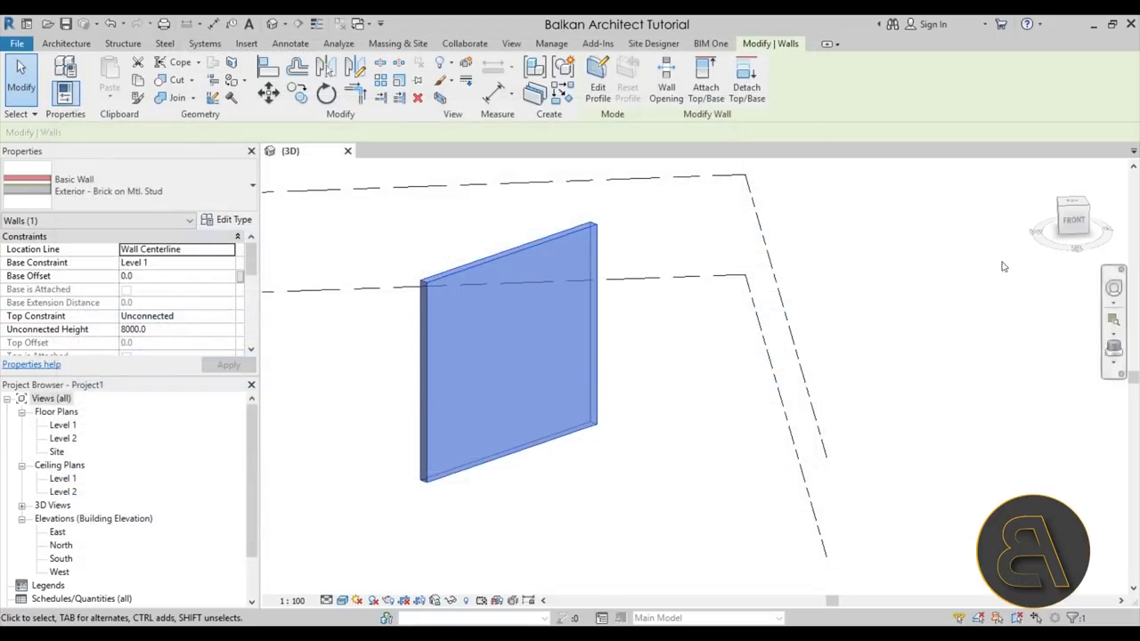
{"action": "left_click", "coordinate": [575, 471]}
{"action": "middle_click_drag", "start_coordinate": [469, 417], "coordinate": [490, 395]}
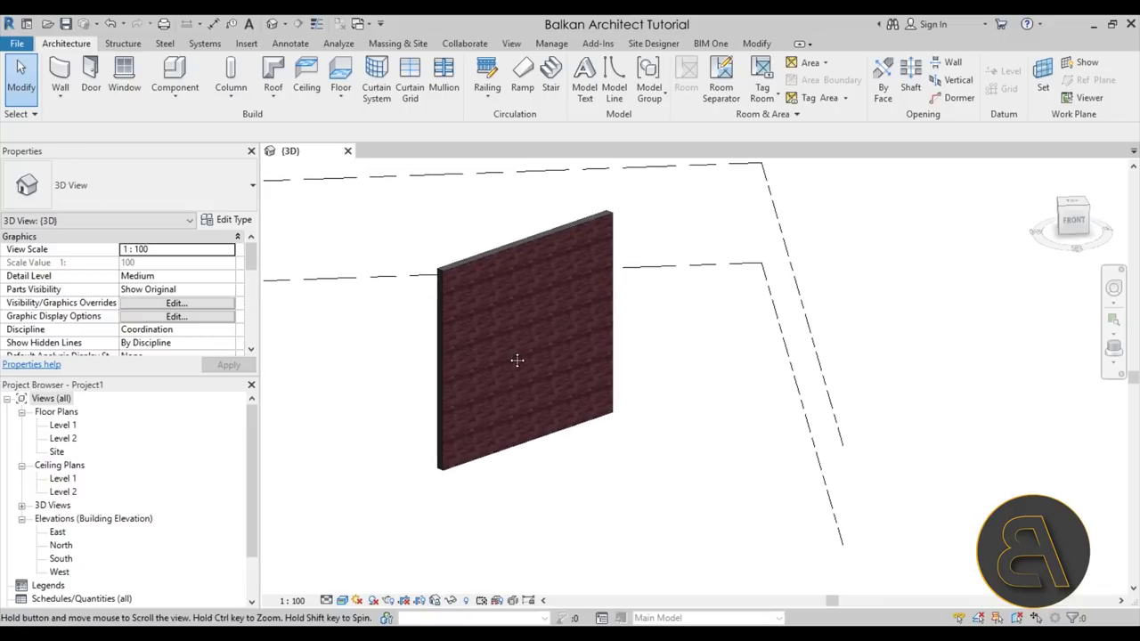
{"action": "scroll", "coordinate": [465, 295], "scroll_direction": "up", "scroll_amount": 4}
{"action": "scroll", "coordinate": [464, 252], "scroll_direction": "up", "scroll_amount": 1}
{"action": "scroll", "coordinate": [446, 258], "scroll_direction": "down", "scroll_amount": 6}
{"action": "middle_click_drag", "start_coordinate": [469, 257], "coordinate": [495, 271]}
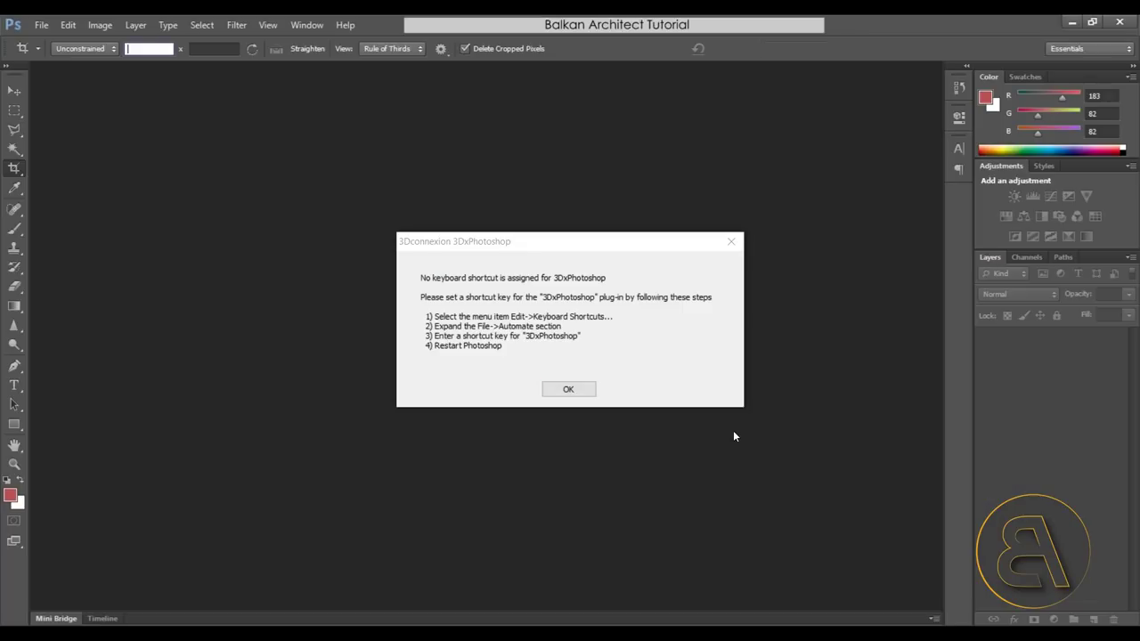
Switch to Photoshop, open the Solna_Brick_wall stretcher bond photo, and set the crop's upper edge along a horizontal mortar joint
{"action": "left_click", "coordinate": [574, 389]}
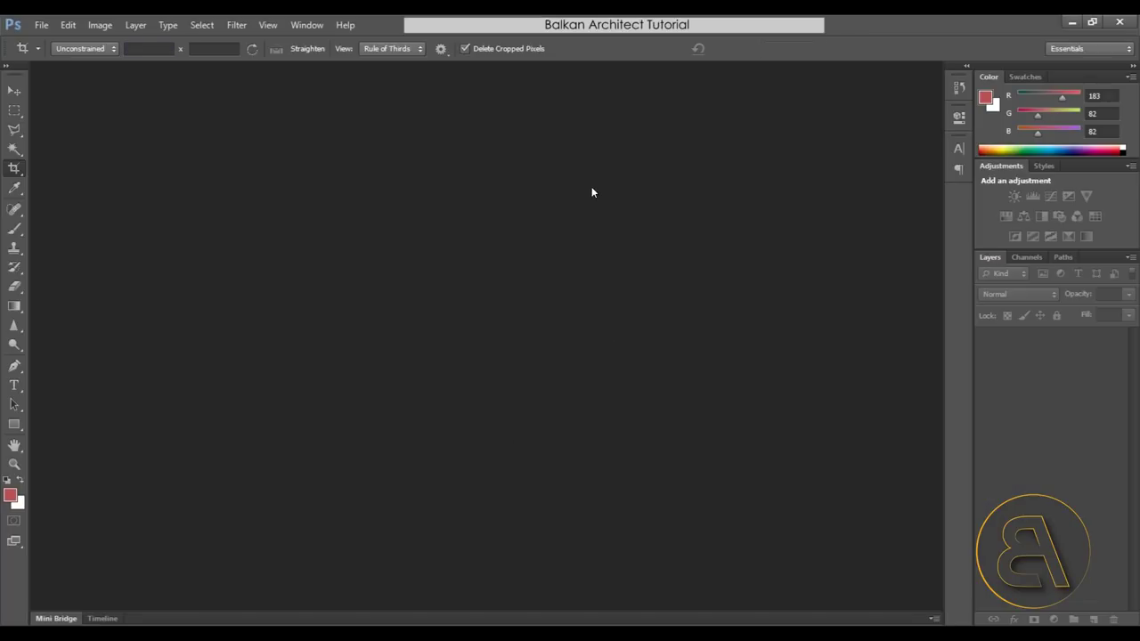
{"action": "left_click_drag", "start_coordinate": [320, 327], "coordinate": [325, 334]}
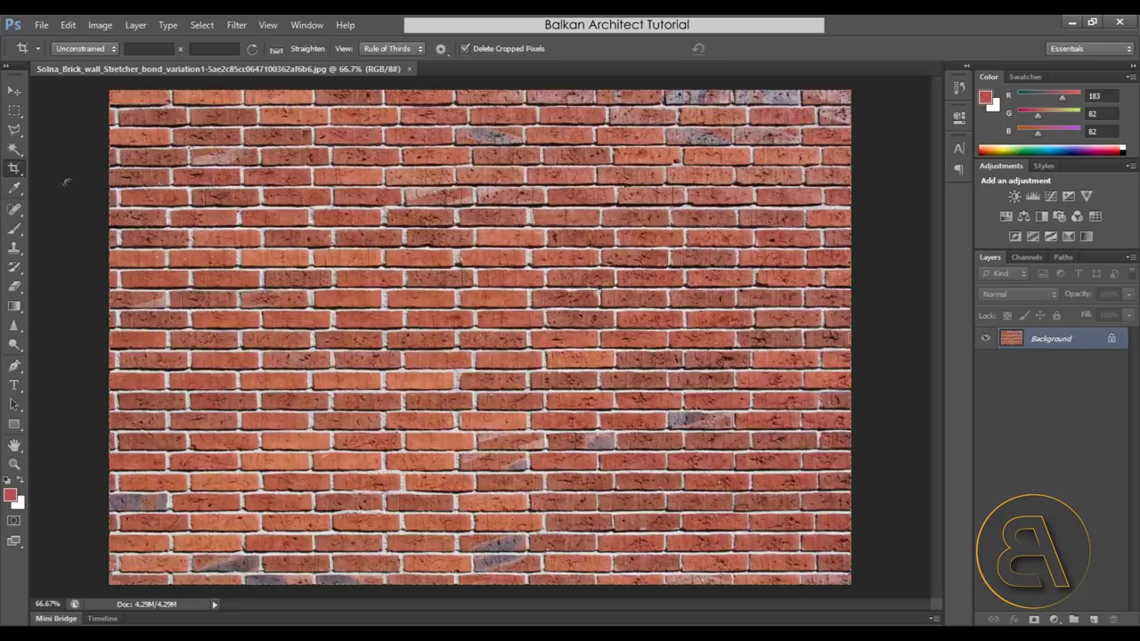
{"action": "left_click", "coordinate": [309, 96]}
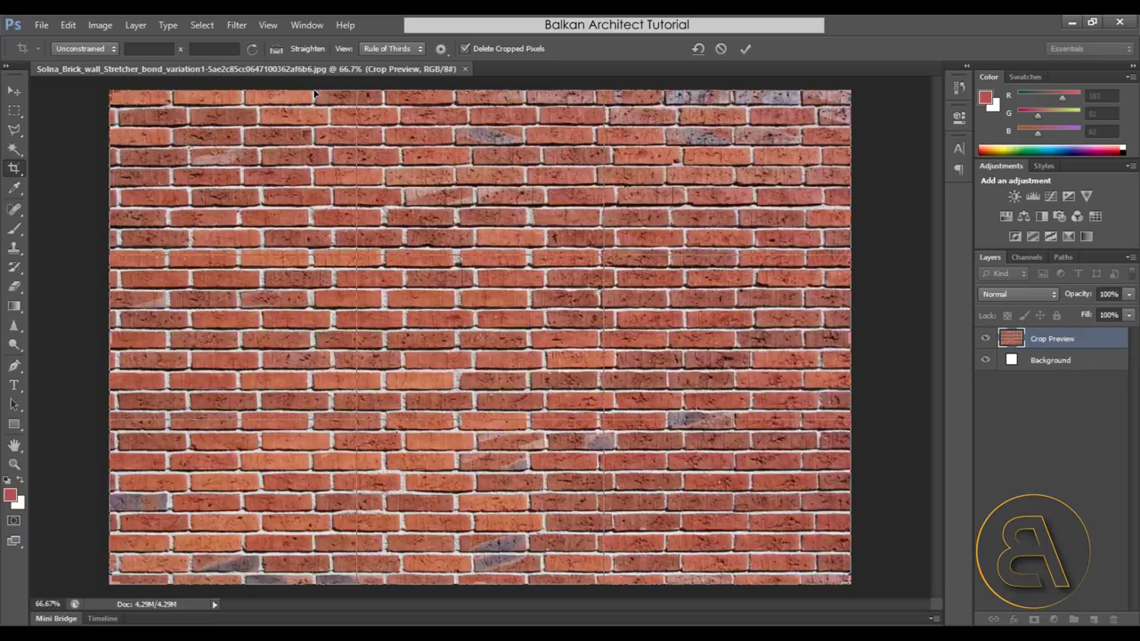
{"action": "left_click_drag", "start_coordinate": [313, 88], "coordinate": [315, 97]}
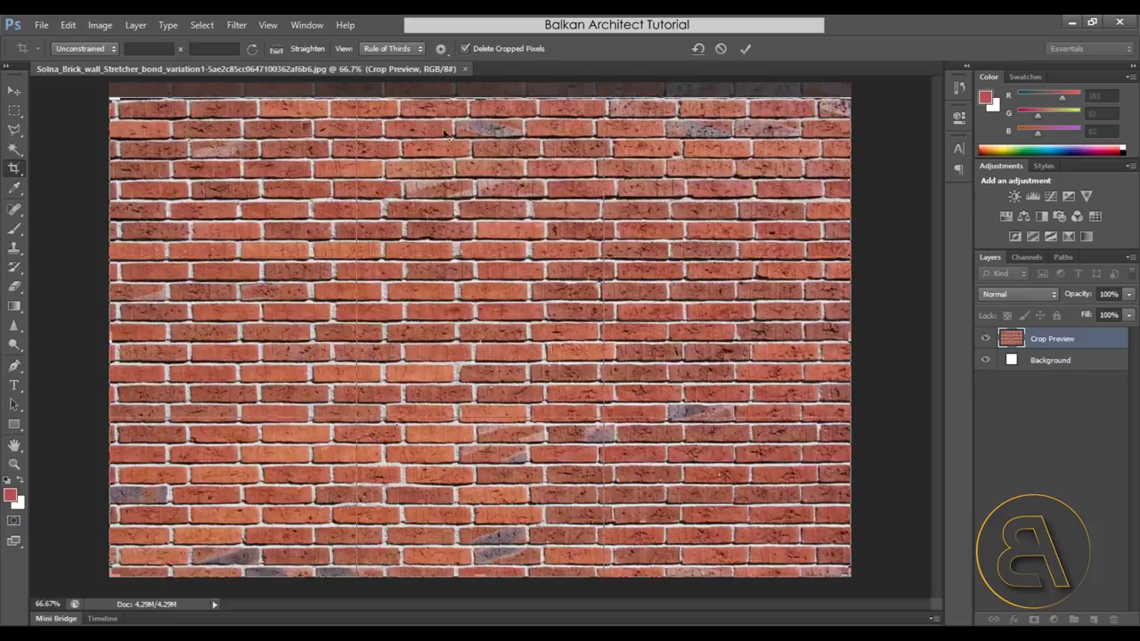
{"action": "scroll", "coordinate": [436, 97], "scroll_direction": "up", "scroll_amount": 5, "text": "alt"}
{"action": "scroll", "coordinate": [456, 98], "scroll_direction": "up", "scroll_amount": 2, "text": "alt"}
{"action": "left_click_drag", "start_coordinate": [462, 112], "coordinate": [461, 108]}
{"action": "scroll", "coordinate": [481, 133], "scroll_direction": "down", "scroll_amount": 4, "text": "alt"}
{"action": "scroll", "coordinate": [485, 149], "scroll_direction": "down", "scroll_amount": 5, "text": "alt"}
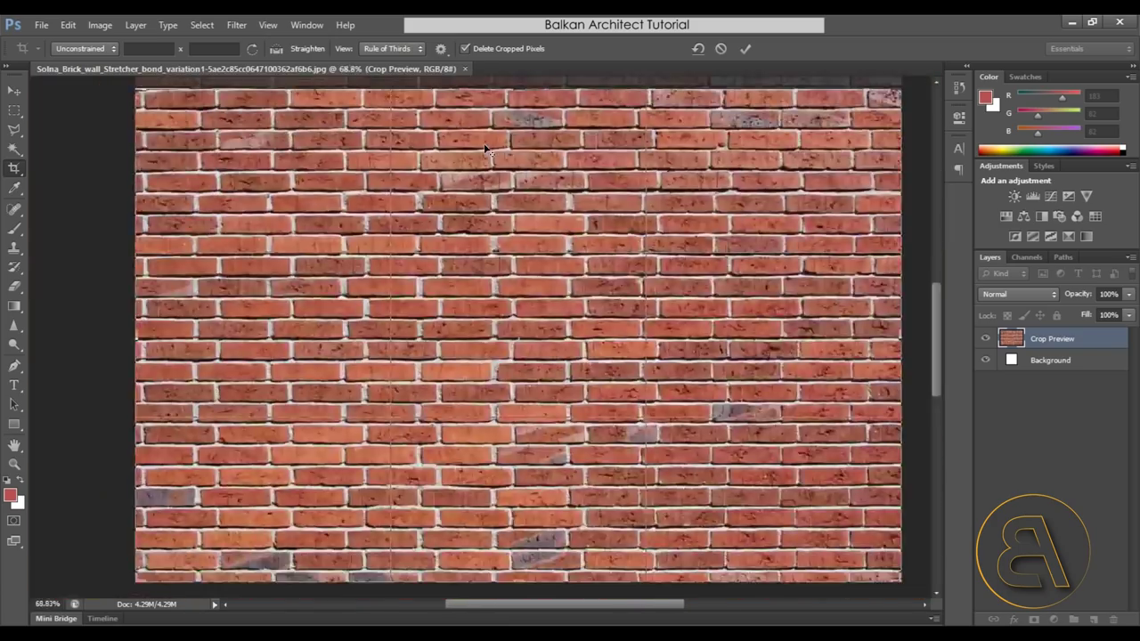
Pull the crop's lower edge in to a horizontal mortar joint and its left edge in to the vertical brick joints
{"action": "scroll", "coordinate": [503, 552], "scroll_direction": "up", "scroll_amount": 4, "text": "alt"}
{"action": "scroll", "coordinate": [480, 536], "scroll_direction": "up", "scroll_amount": 2, "text": "alt"}
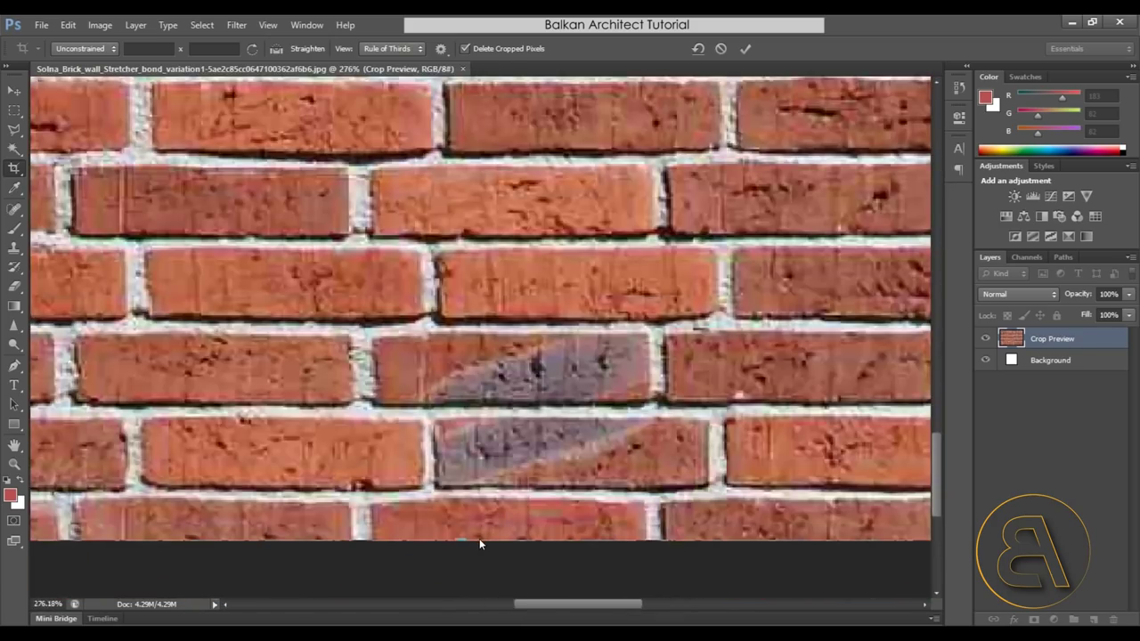
{"action": "left_click_drag", "start_coordinate": [481, 537], "coordinate": [490, 511]}
{"action": "scroll", "coordinate": [490, 507], "scroll_direction": "down", "scroll_amount": 8, "text": "alt"}
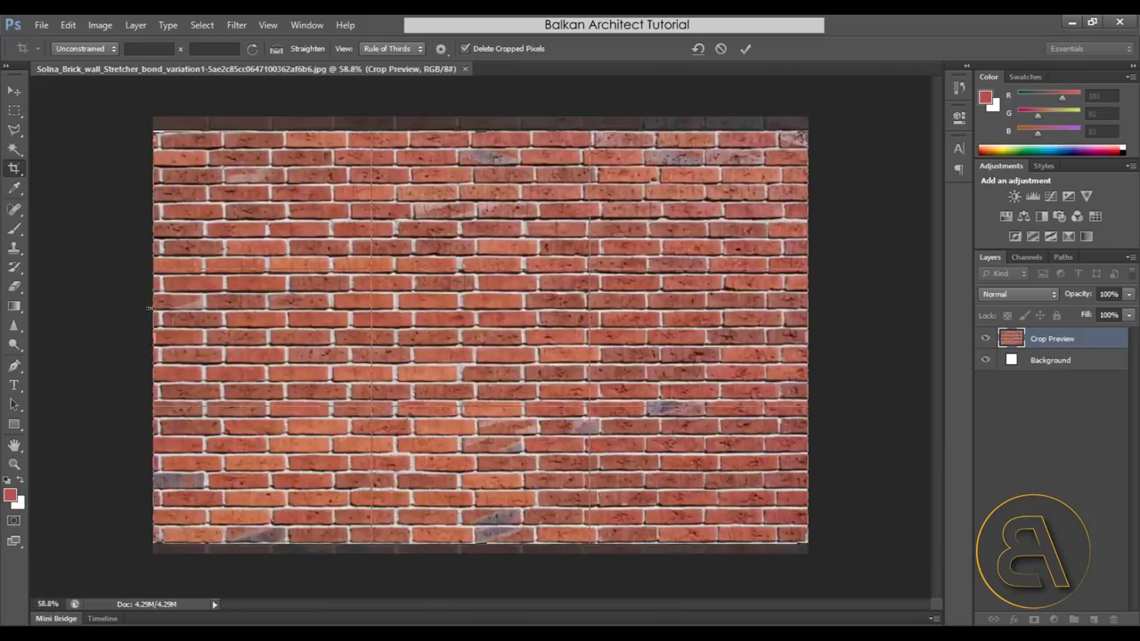
{"action": "scroll", "coordinate": [156, 312], "scroll_direction": "up", "scroll_amount": 8, "text": "alt"}
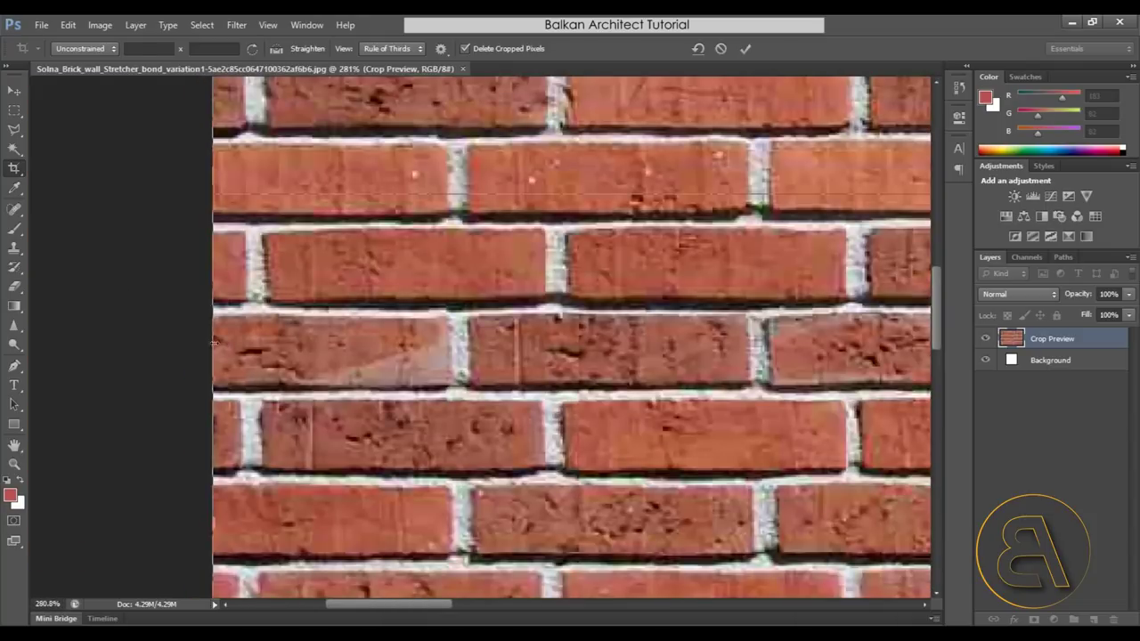
{"action": "left_click_drag", "start_coordinate": [214, 342], "coordinate": [233, 325]}
{"action": "scroll", "coordinate": [165, 323], "scroll_direction": "down", "scroll_amount": 4, "text": "alt"}
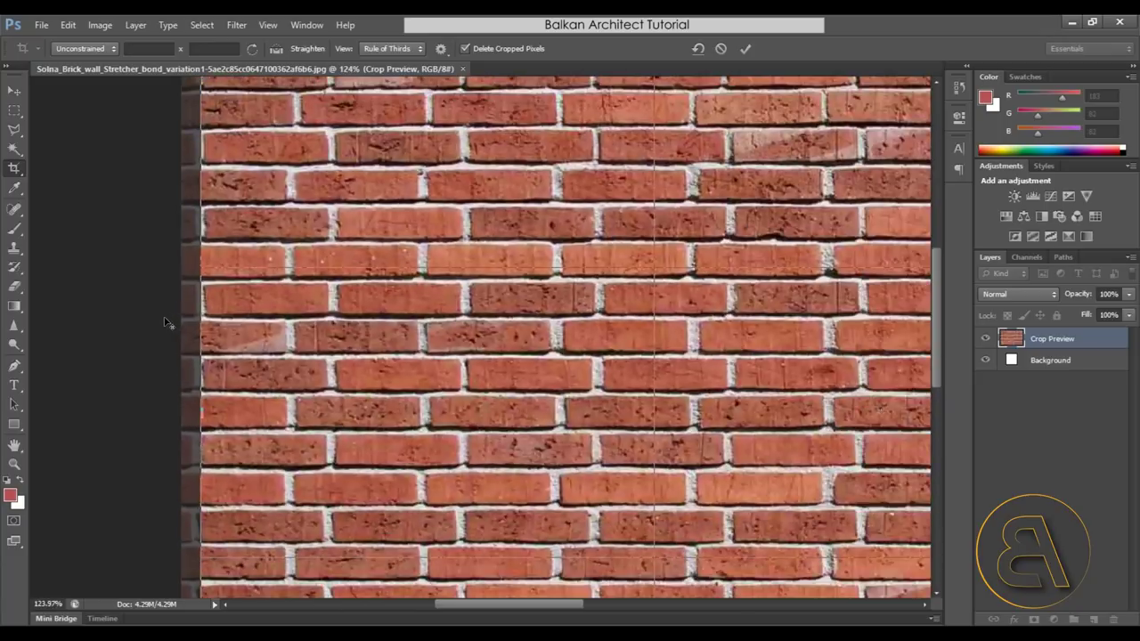
Pull the crop's right edge in to the vertical brick joints so the pattern can repeat, and apply the crop
{"action": "scroll", "coordinate": [166, 322], "scroll_direction": "down", "scroll_amount": 3, "text": "alt"}
{"action": "scroll", "coordinate": [846, 314], "scroll_direction": "up", "scroll_amount": 5, "text": "alt"}
{"action": "left_click_drag", "start_coordinate": [798, 308], "coordinate": [764, 308]}
{"action": "scroll", "coordinate": [764, 308], "scroll_direction": "down", "scroll_amount": 4, "text": "alt"}
{"action": "scroll", "coordinate": [545, 292], "scroll_direction": "up", "scroll_amount": 1, "text": "alt"}
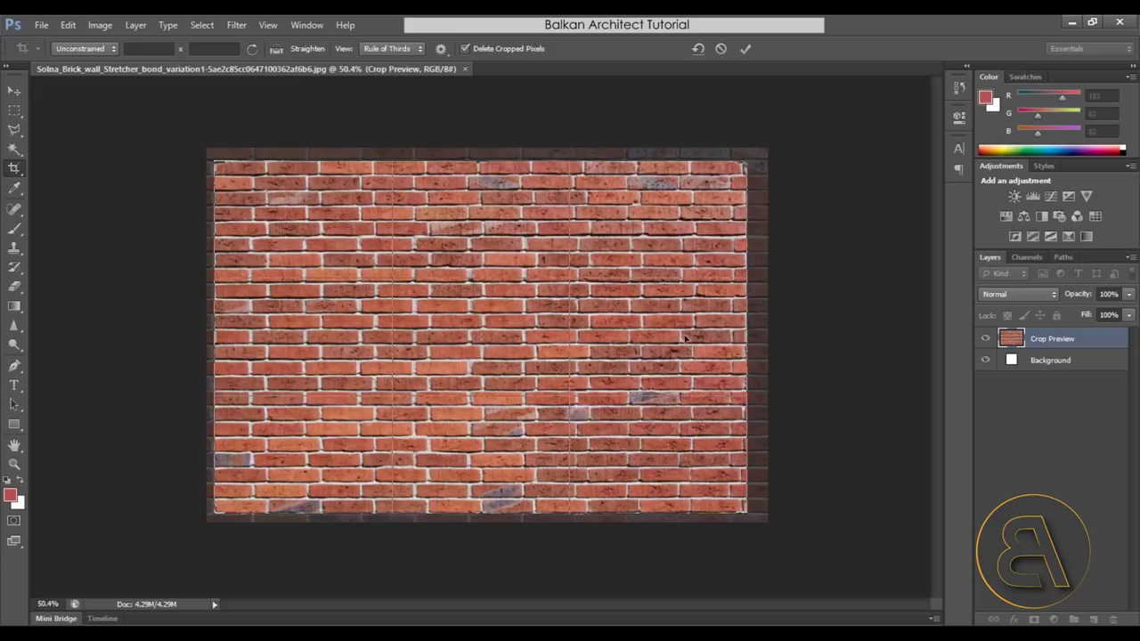
{"action": "left_click", "coordinate": [745, 49]}
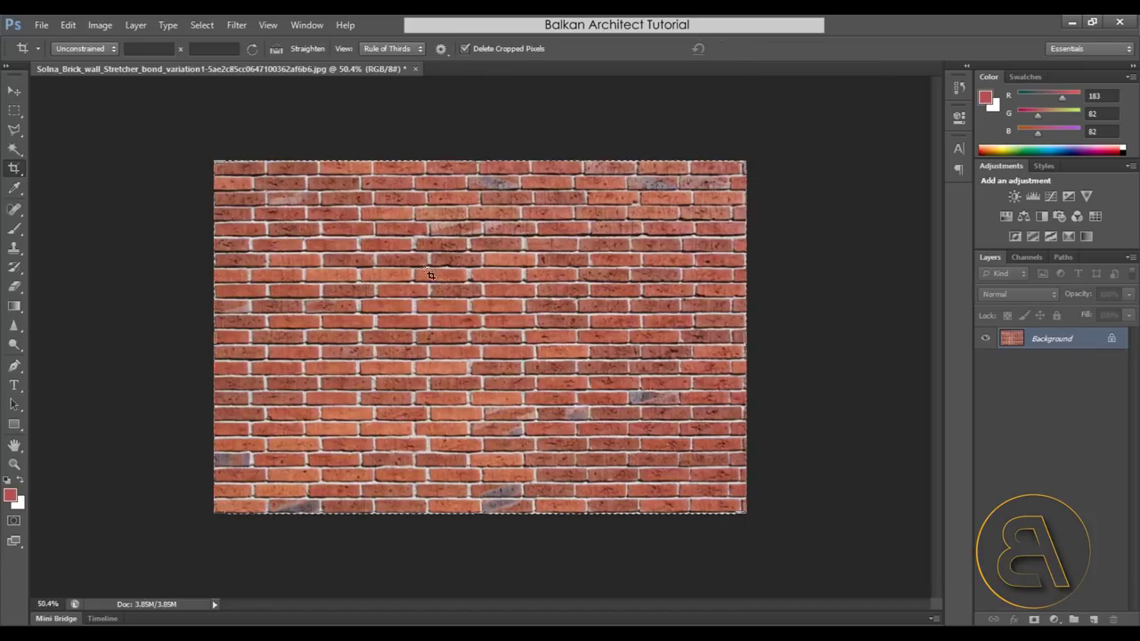
Save the cropped image to the desktop as a JPEG named "brick pattern", accepting the JPEG options
{"action": "left_click", "coordinate": [34, 24]}
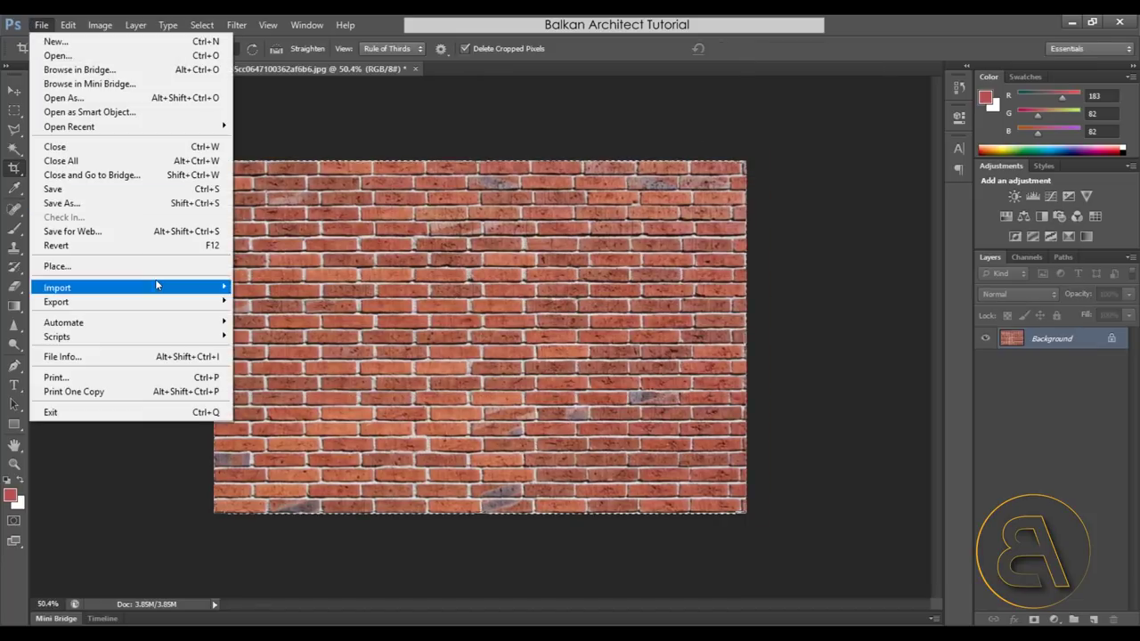
{"action": "left_click", "coordinate": [71, 203]}
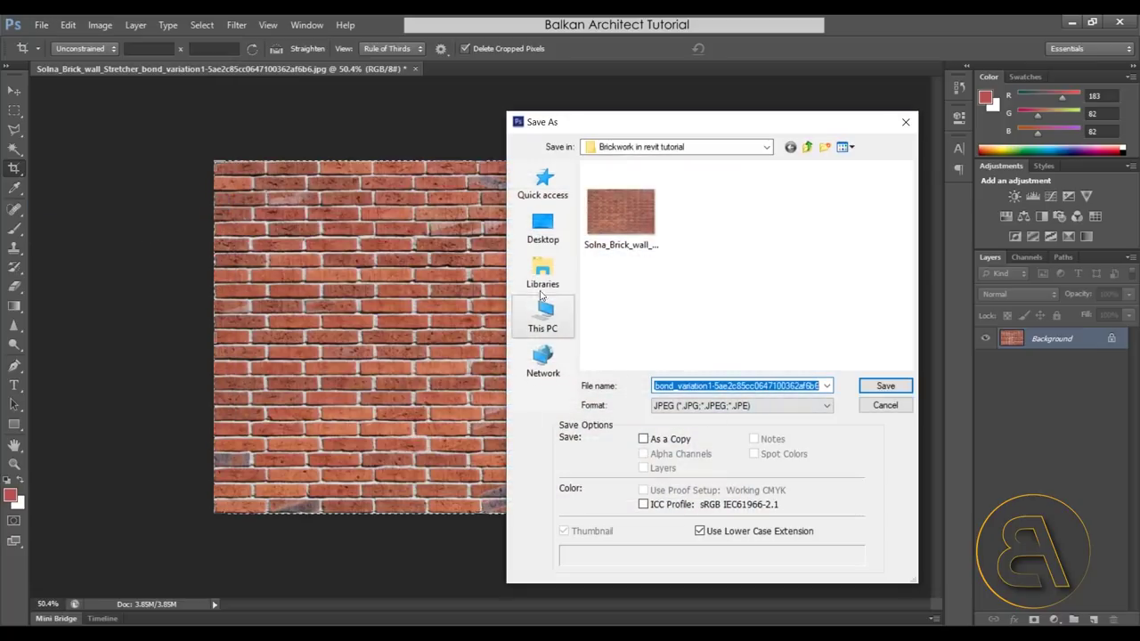
{"action": "left_click", "coordinate": [544, 233]}
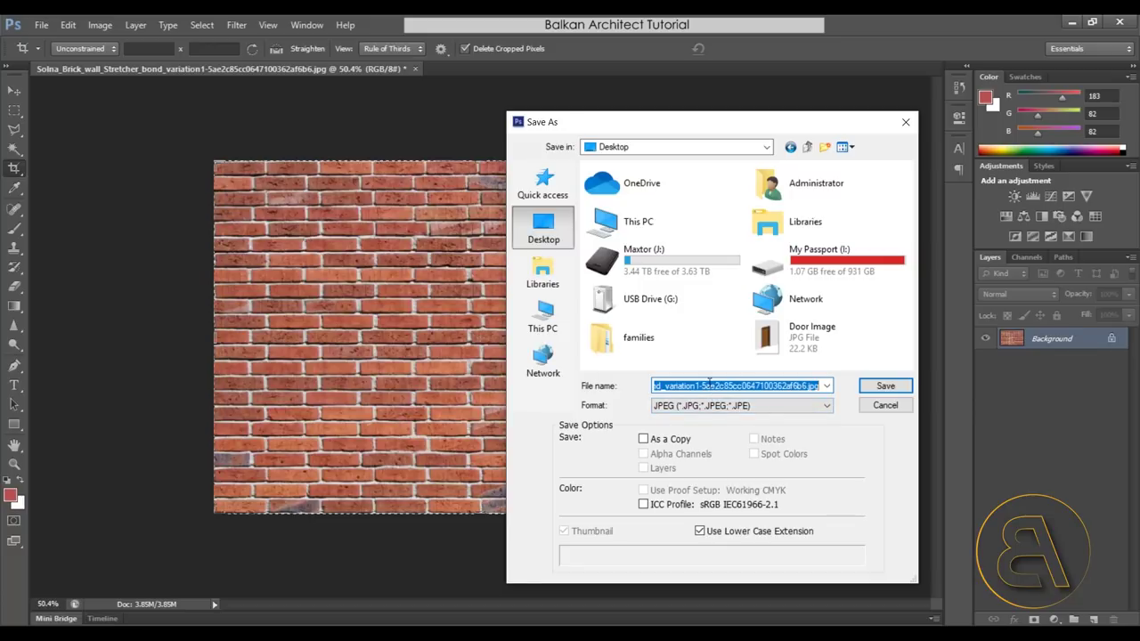
{"action": "type", "text": "brick pattern"}
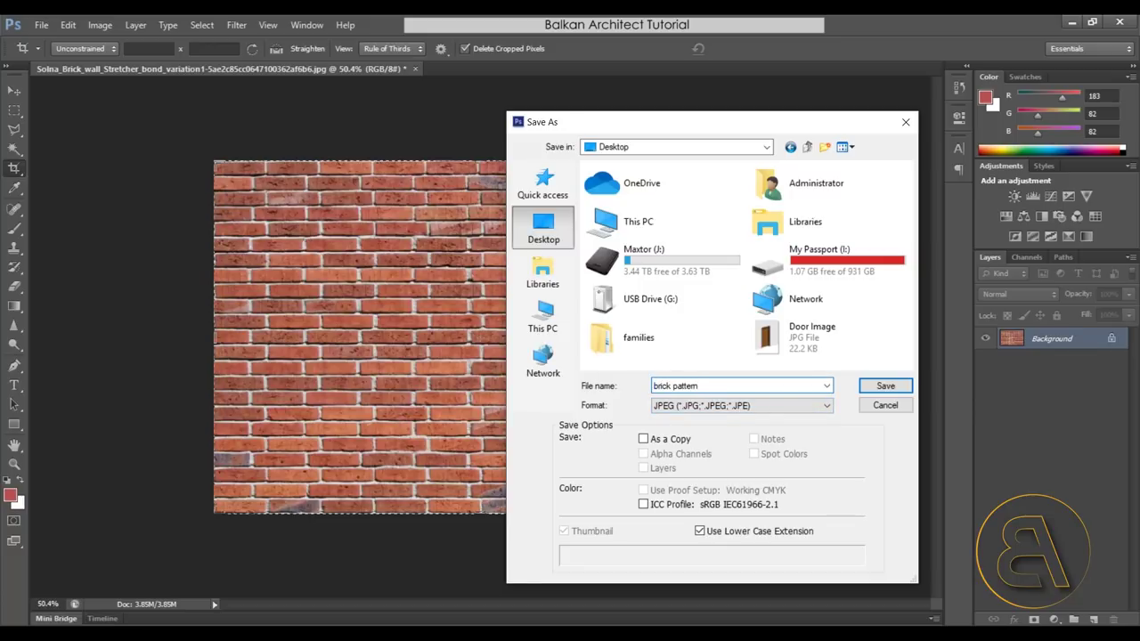
{"action": "left_click", "coordinate": [881, 385]}
{"action": "left_click", "coordinate": [801, 227]}
{"action": "key", "text": "c"}
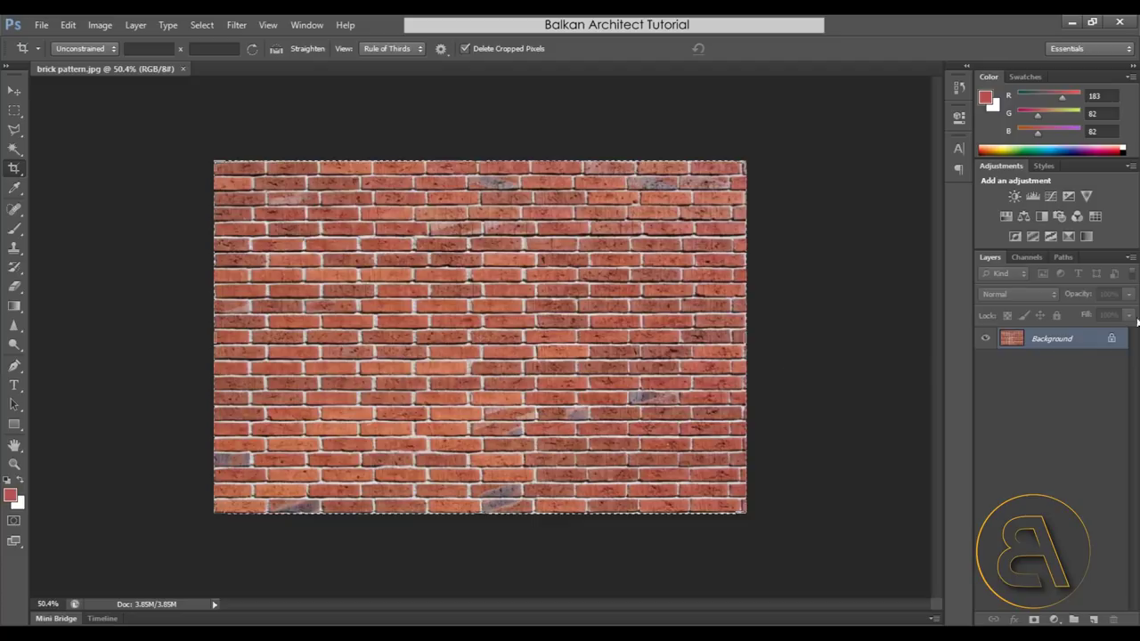
Add a Vibrance adjustment layer and set its saturation to -100
{"action": "left_click", "coordinate": [1084, 197]}
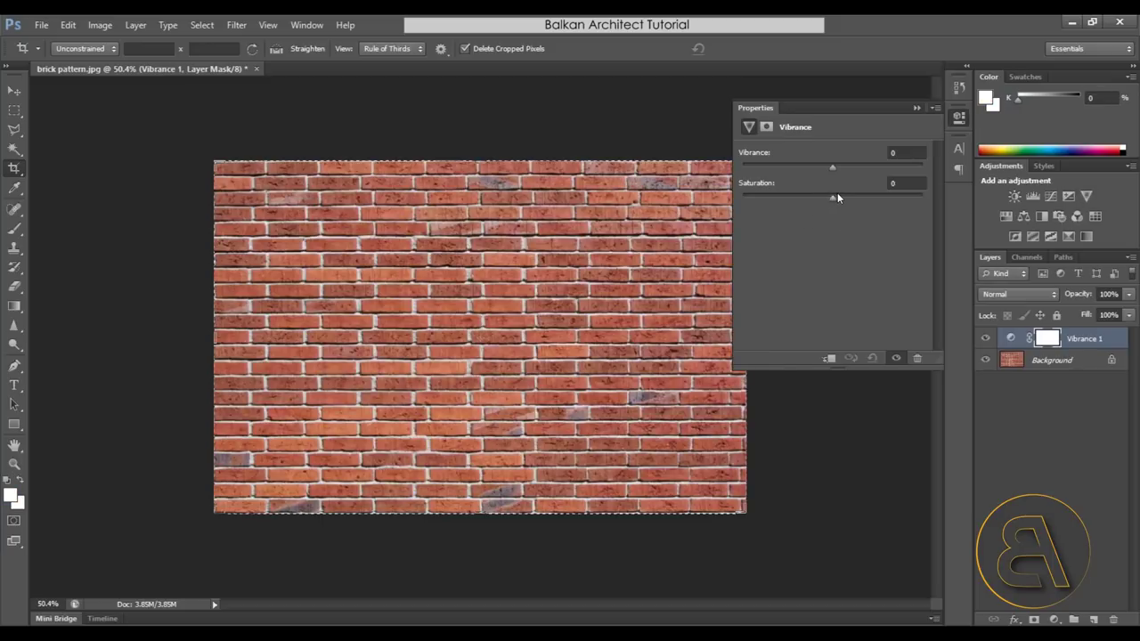
{"action": "left_click_drag", "start_coordinate": [833, 197], "coordinate": [742, 197]}
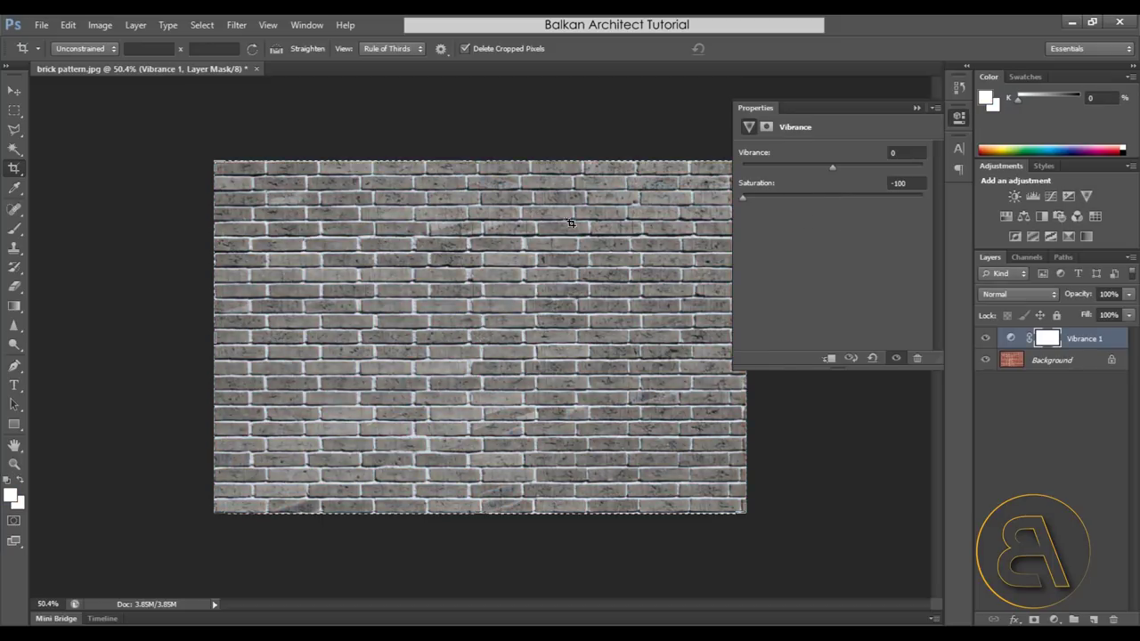
{"action": "left_click", "coordinate": [918, 110]}
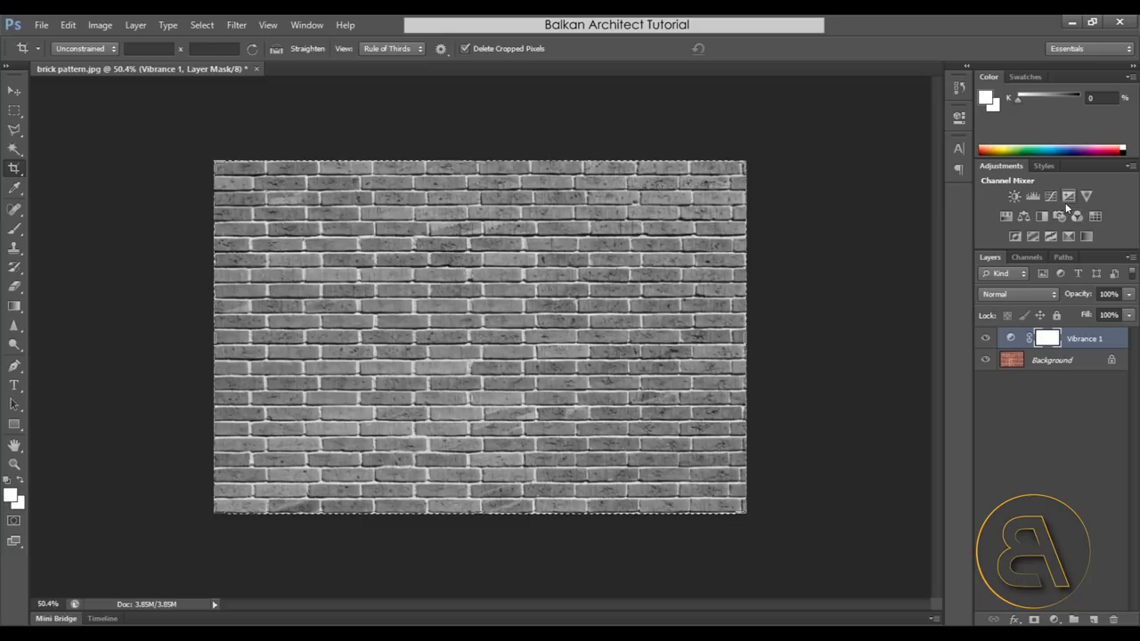
Add a Brightness/Contrast adjustment layer with brightness at about 4 and contrast at about 39
{"action": "left_click", "coordinate": [1014, 196]}
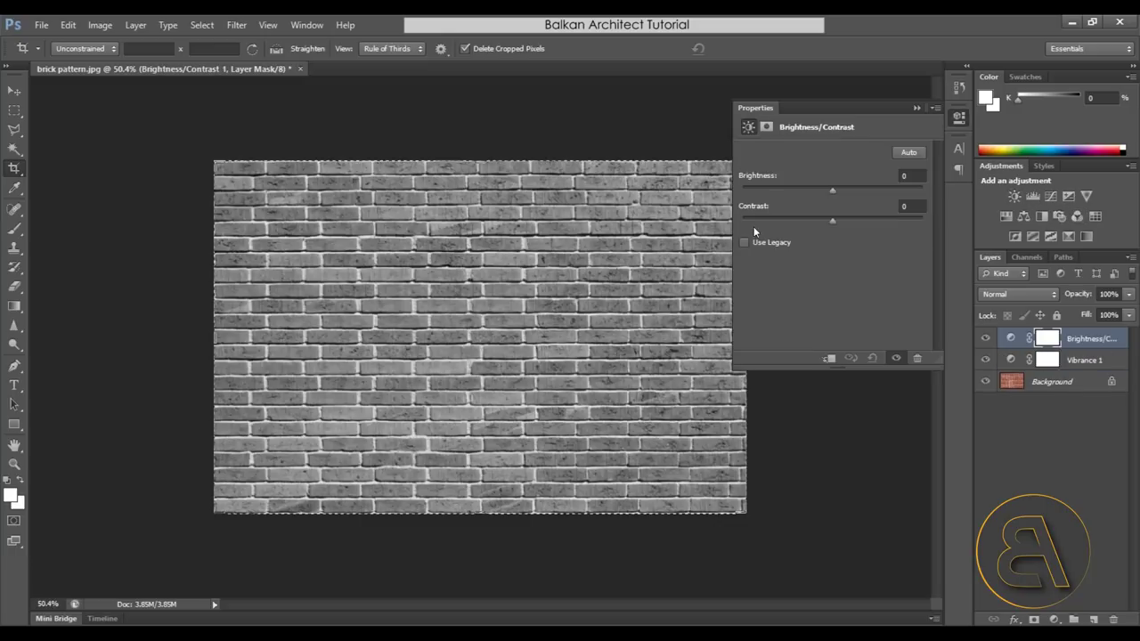
{"action": "left_click", "coordinate": [843, 221]}
{"action": "left_click_drag", "start_coordinate": [833, 188], "coordinate": [828, 190]}
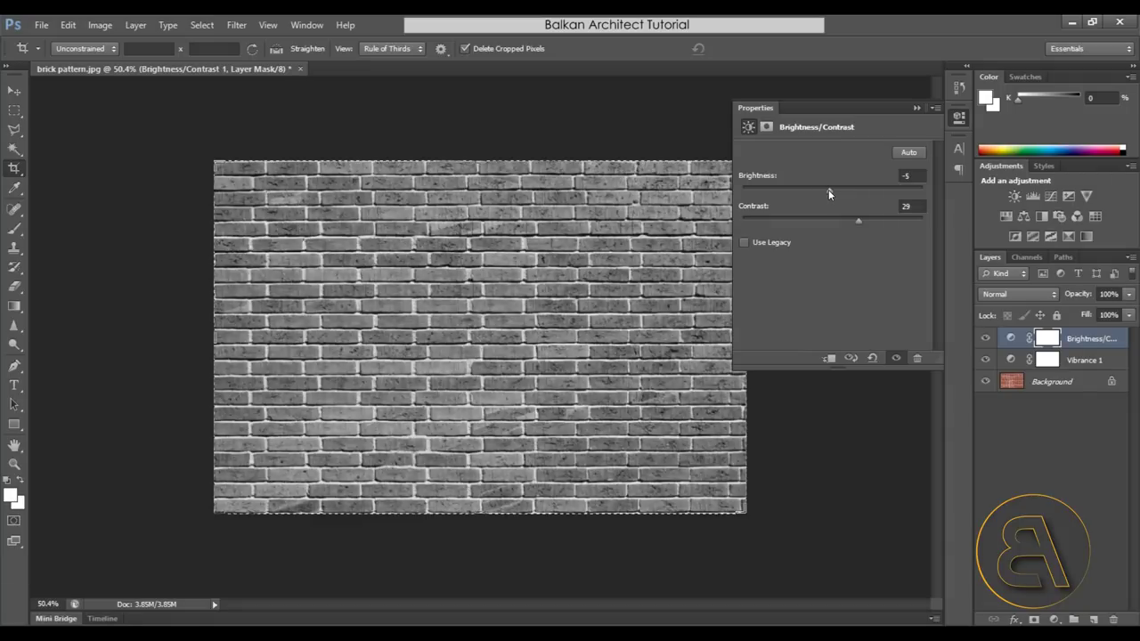
{"action": "left_click", "coordinate": [911, 108]}
{"action": "left_click", "coordinate": [1010, 338]}
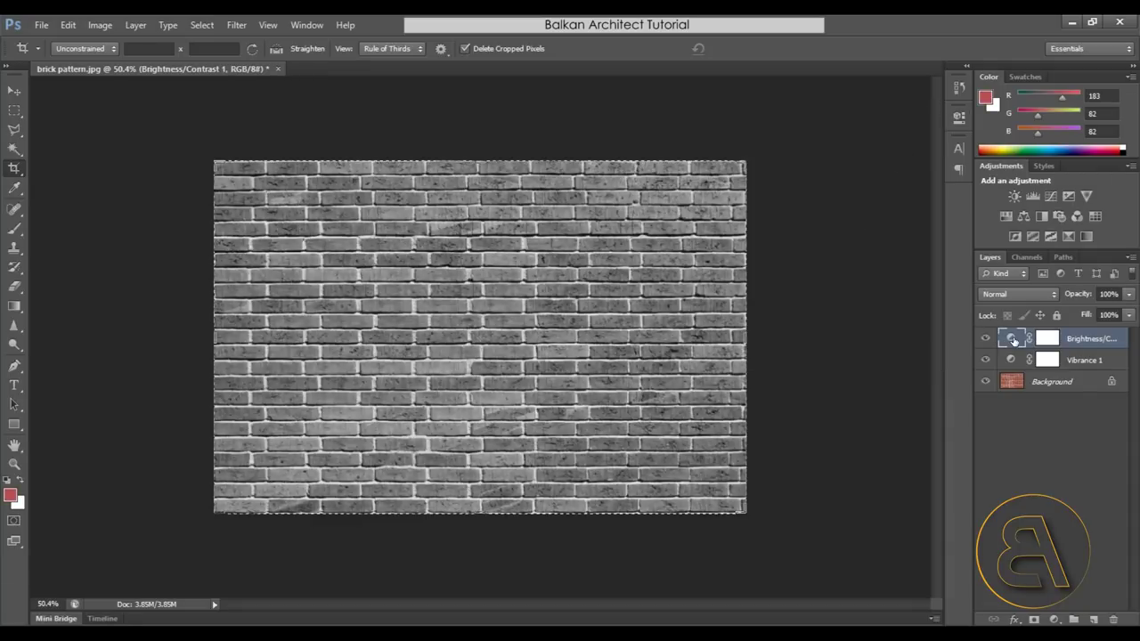
{"action": "left_click", "coordinate": [1012, 341]}
{"action": "left_click_drag", "start_coordinate": [827, 190], "coordinate": [833, 192]}
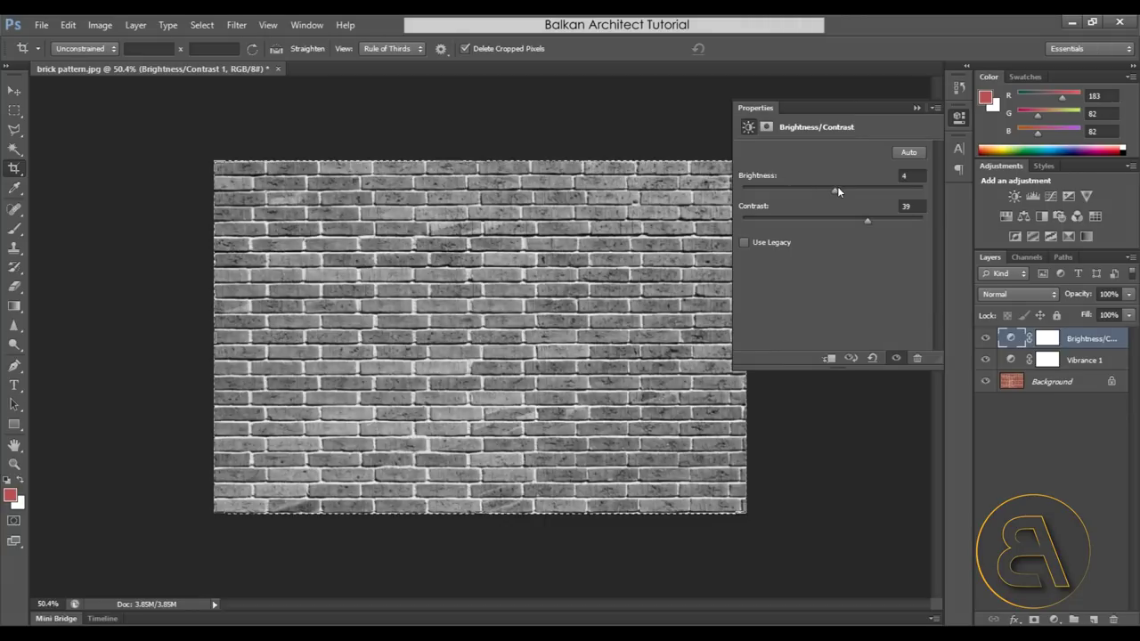
{"action": "left_click", "coordinate": [916, 108]}
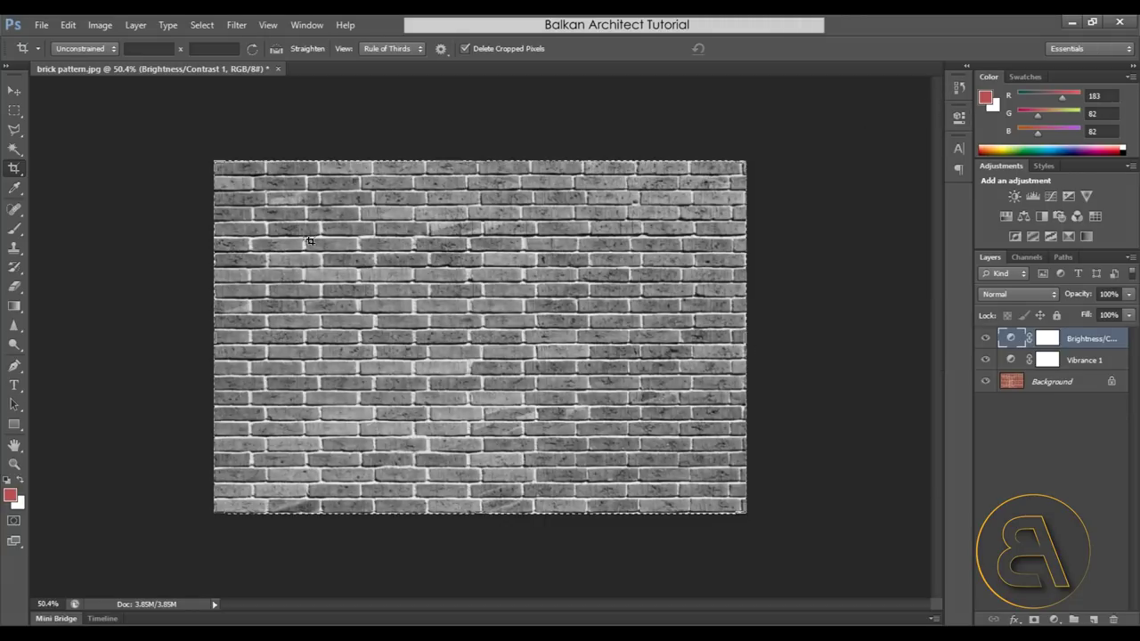
Save the black-and-white image to the desktop as a JPEG copy with "BW" added to the name, and quit Photoshop without saving changes
{"action": "left_click", "coordinate": [41, 26]}
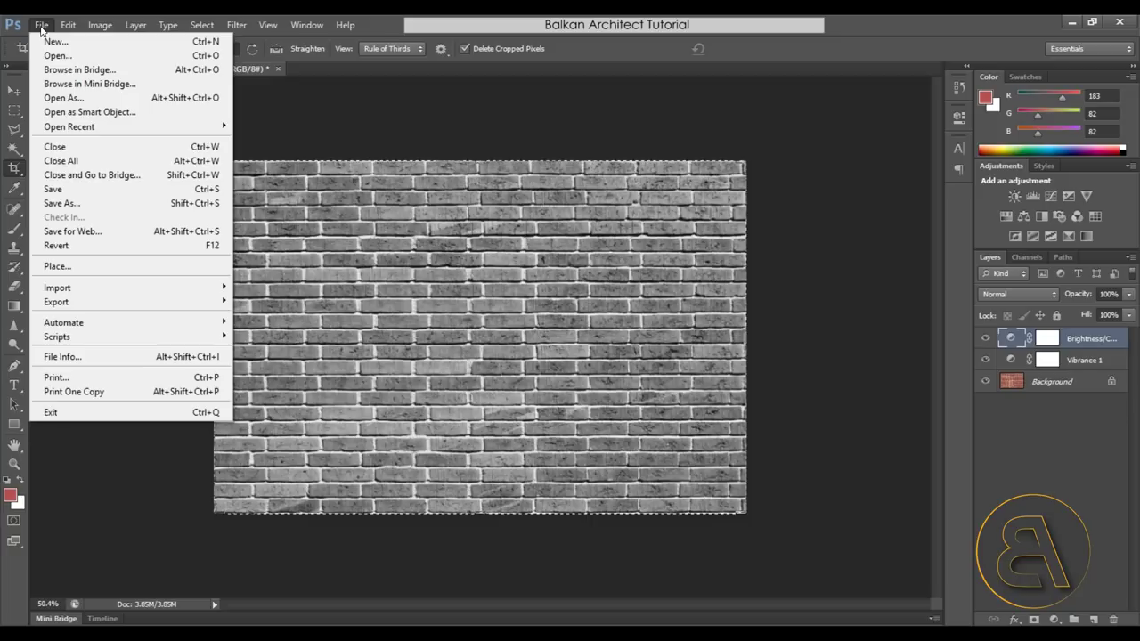
{"action": "left_click", "coordinate": [64, 203]}
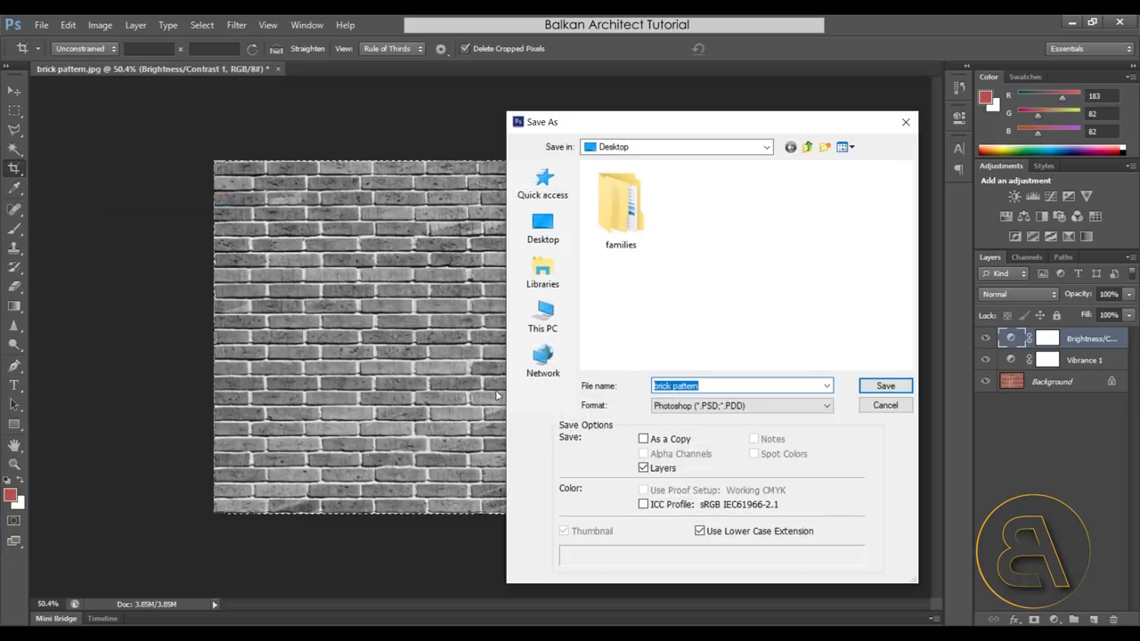
{"action": "left_click", "coordinate": [694, 406]}
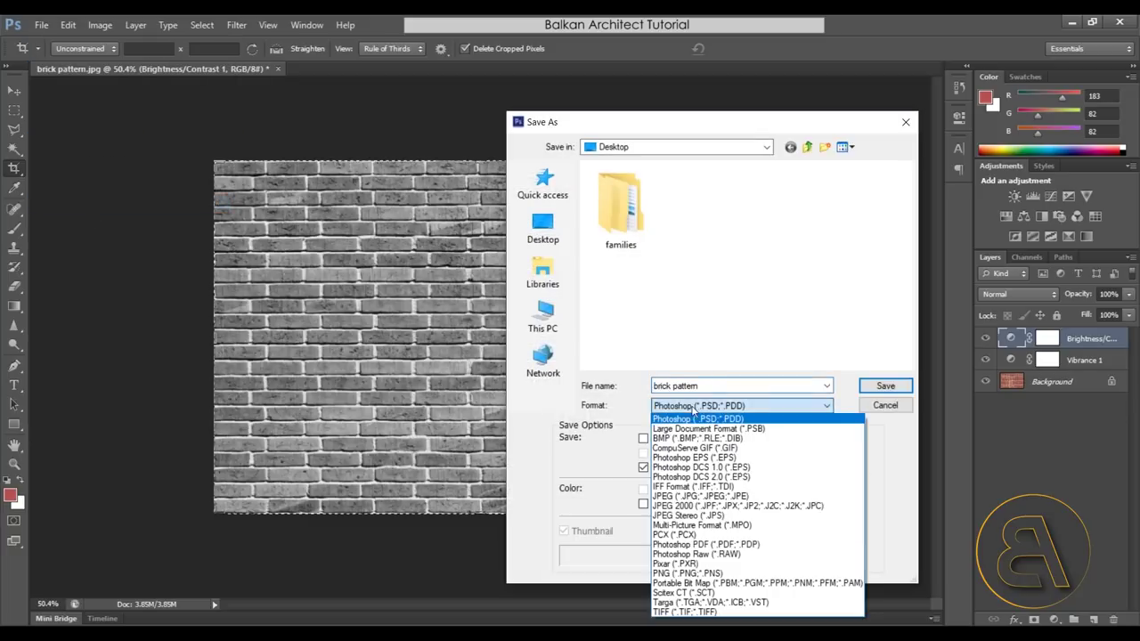
{"action": "left_click", "coordinate": [699, 495]}
{"action": "left_click", "coordinate": [694, 385]}
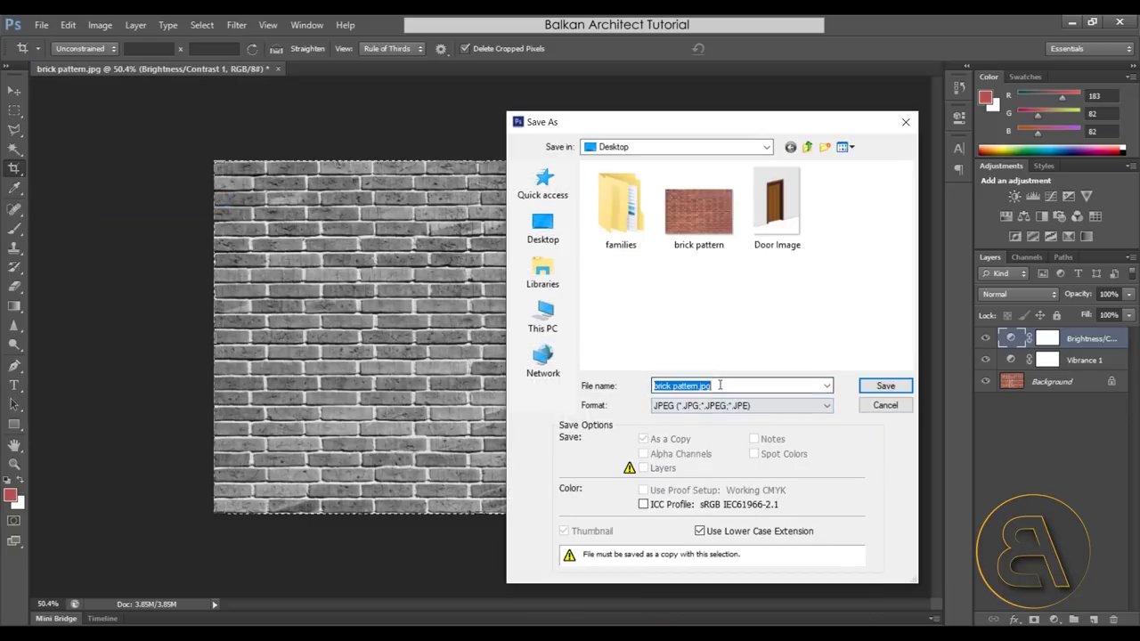
{"action": "left_click", "coordinate": [688, 385]}
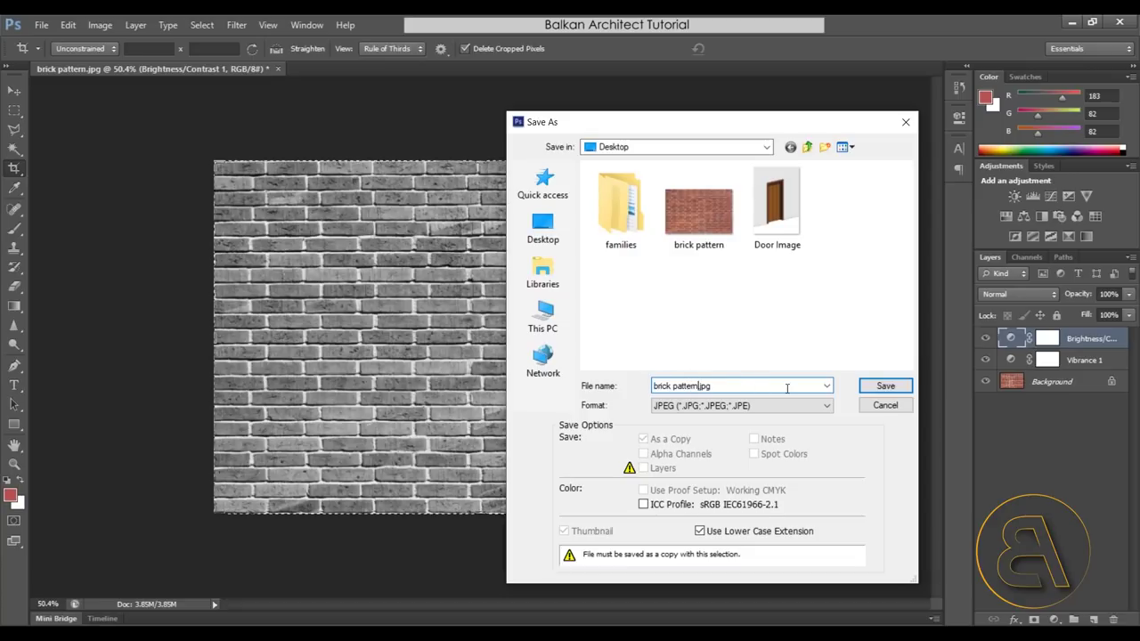
{"action": "type", "text": "BW"}
{"action": "left_click", "coordinate": [885, 386]}
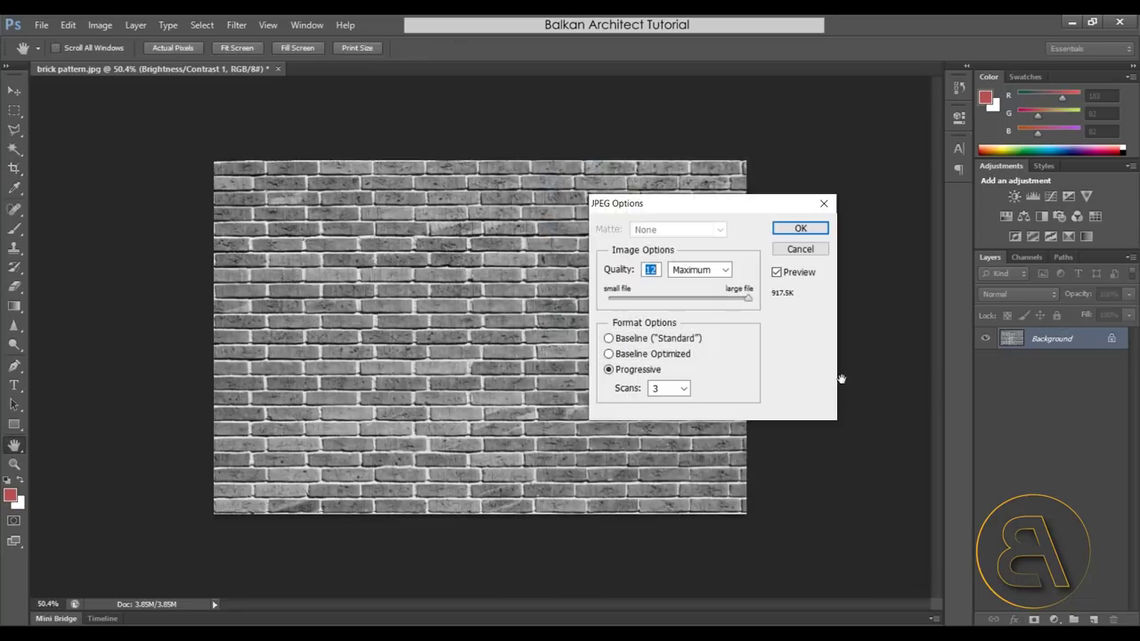
{"action": "left_click", "coordinate": [799, 227]}
{"action": "key", "text": "ctrl+q"}
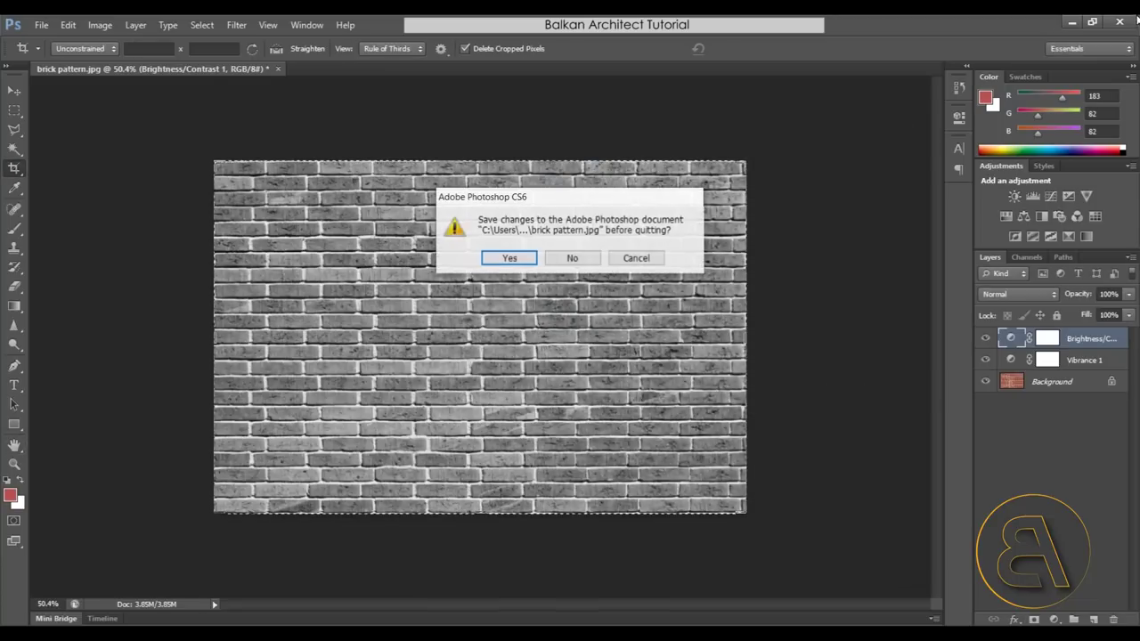
{"action": "left_click", "coordinate": [575, 257]}
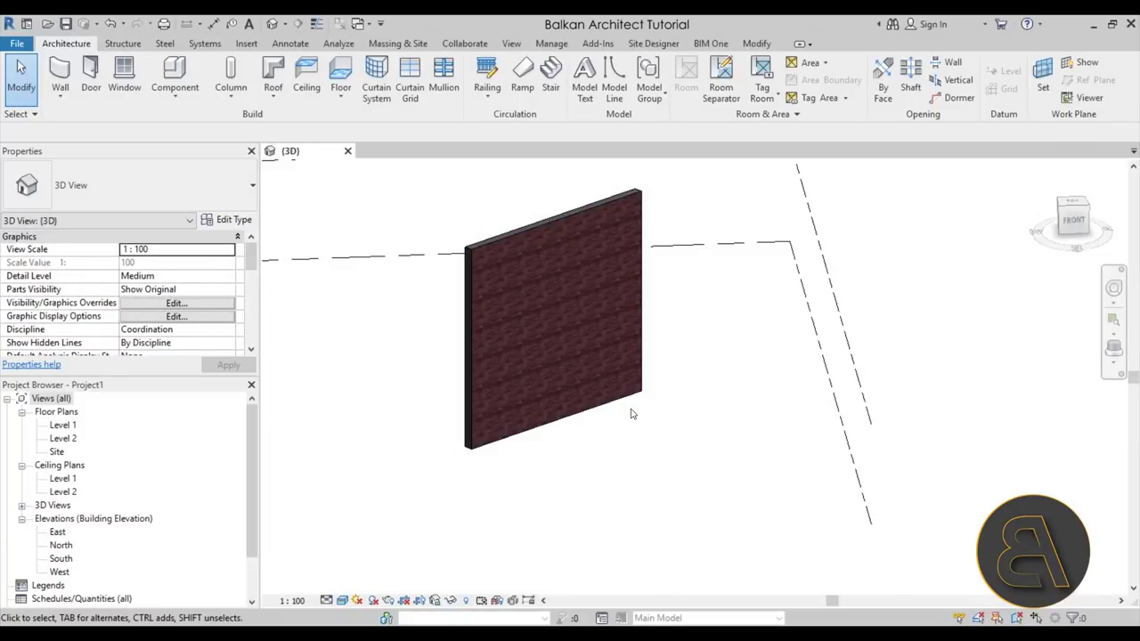
Change the wall's type to Generic - 200mm
{"action": "left_click", "coordinate": [463, 405]}
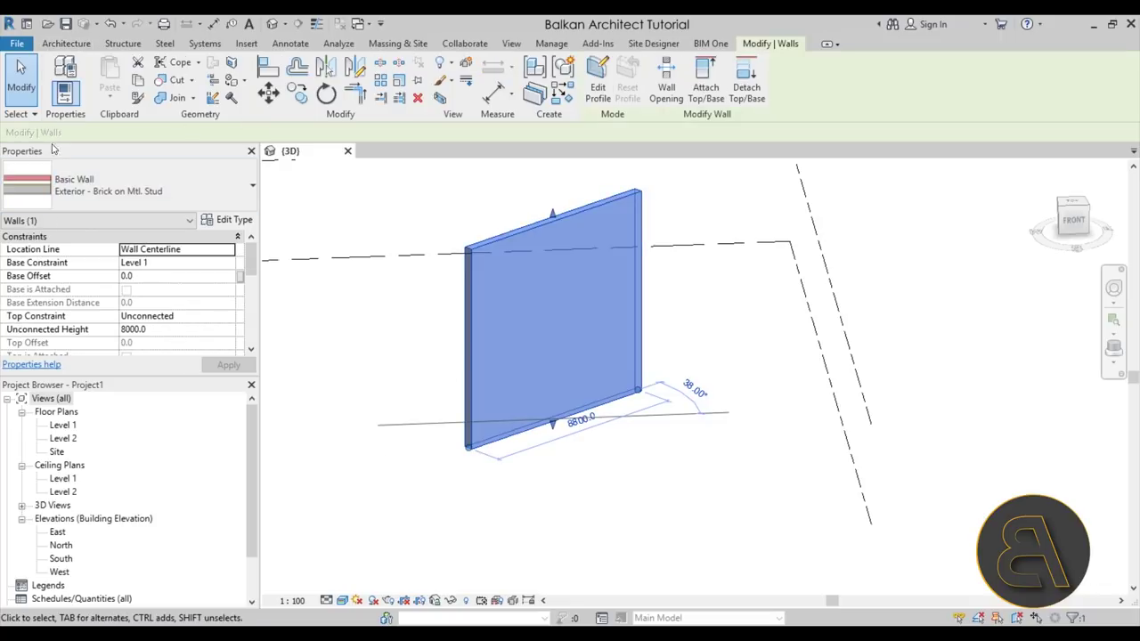
{"action": "left_click", "coordinate": [129, 184]}
{"action": "scroll", "coordinate": [99, 352], "scroll_direction": "down", "scroll_amount": 2}
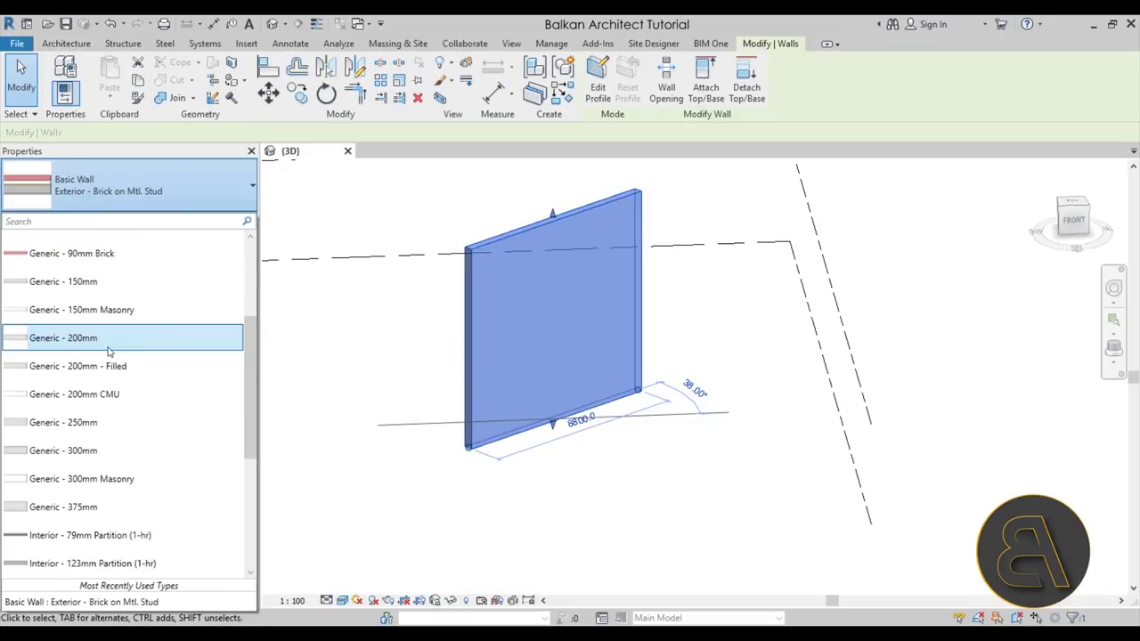
{"action": "left_click", "coordinate": [101, 343]}
{"action": "left_click", "coordinate": [341, 349]}
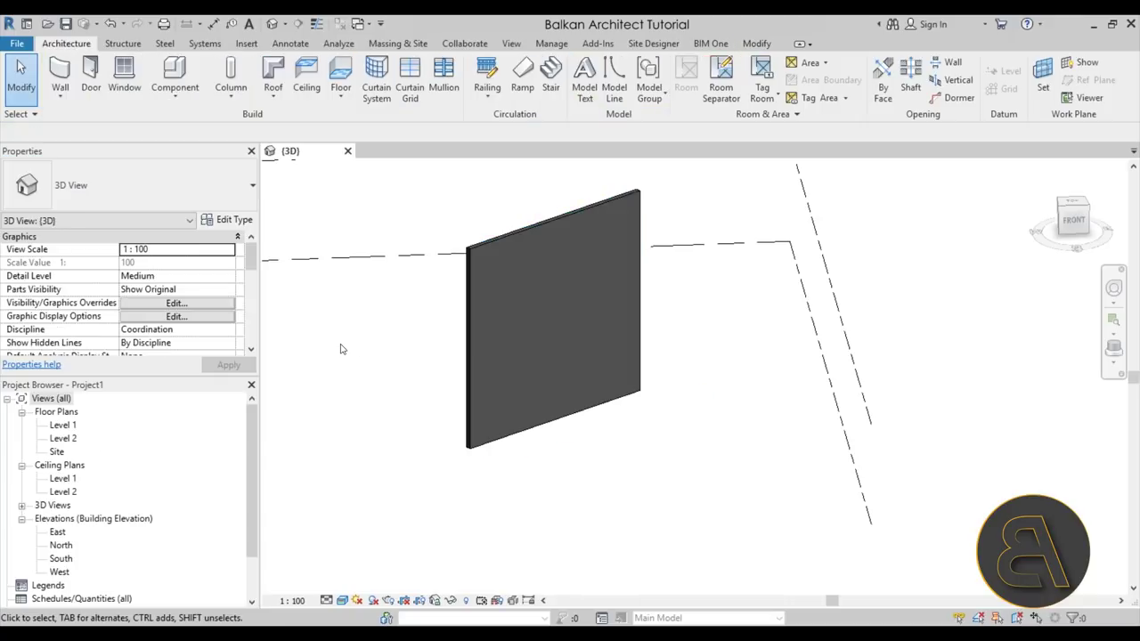
Duplicate the wall's type under the name "Brick wall 25cm"
{"action": "left_click", "coordinate": [469, 338]}
{"action": "left_click", "coordinate": [224, 219]}
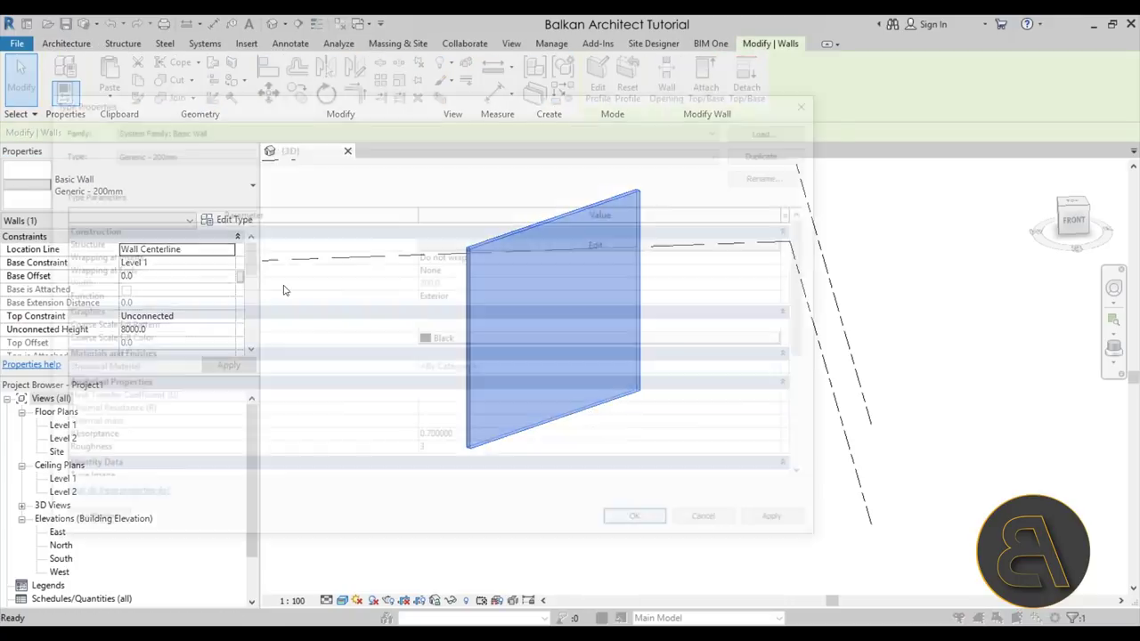
{"action": "left_click", "coordinate": [780, 153]}
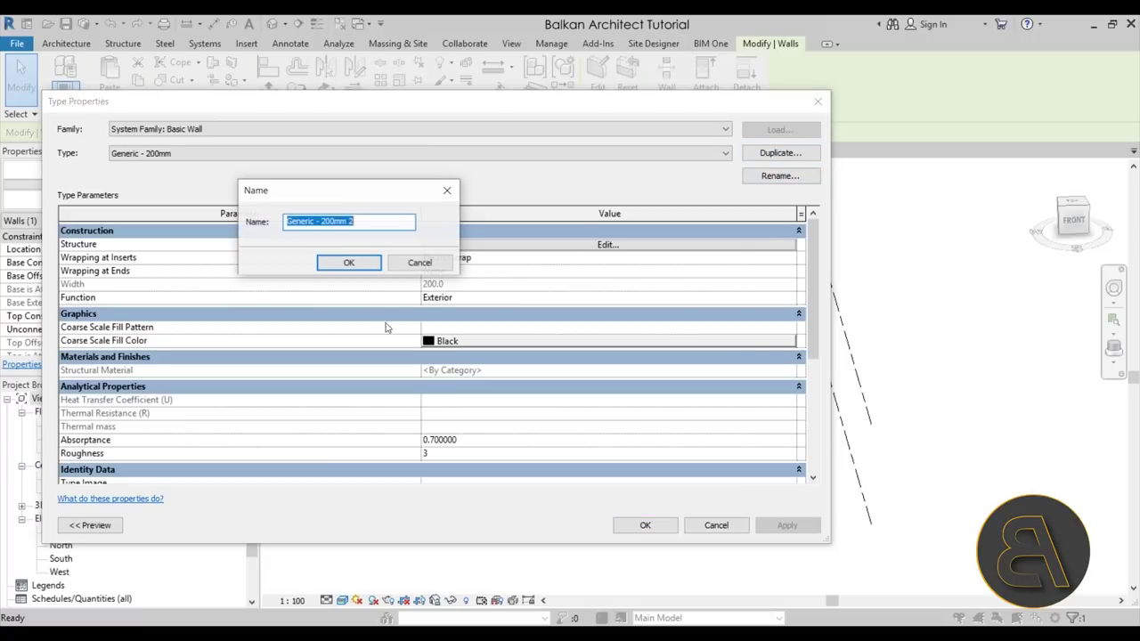
{"action": "type", "text": "Br"}
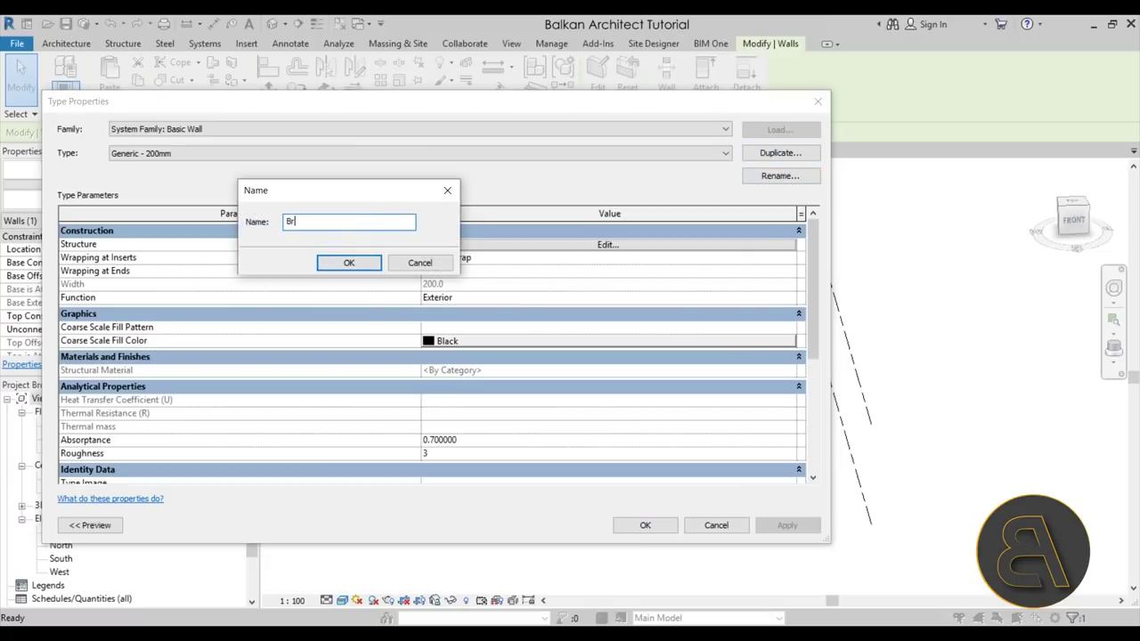
{"action": "type", "text": "ick wall 25cm"}
{"action": "key", "text": "Return"}
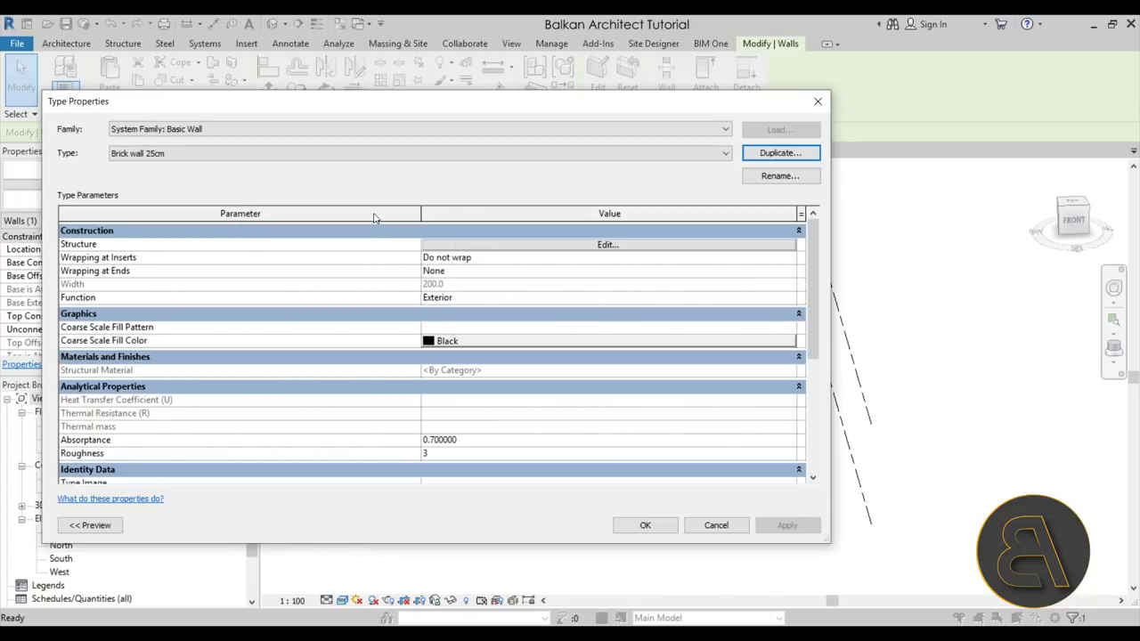
Set the wall structure layer's thickness to 250 mm and open the material browser for that layer
{"action": "left_click", "coordinate": [454, 245]}
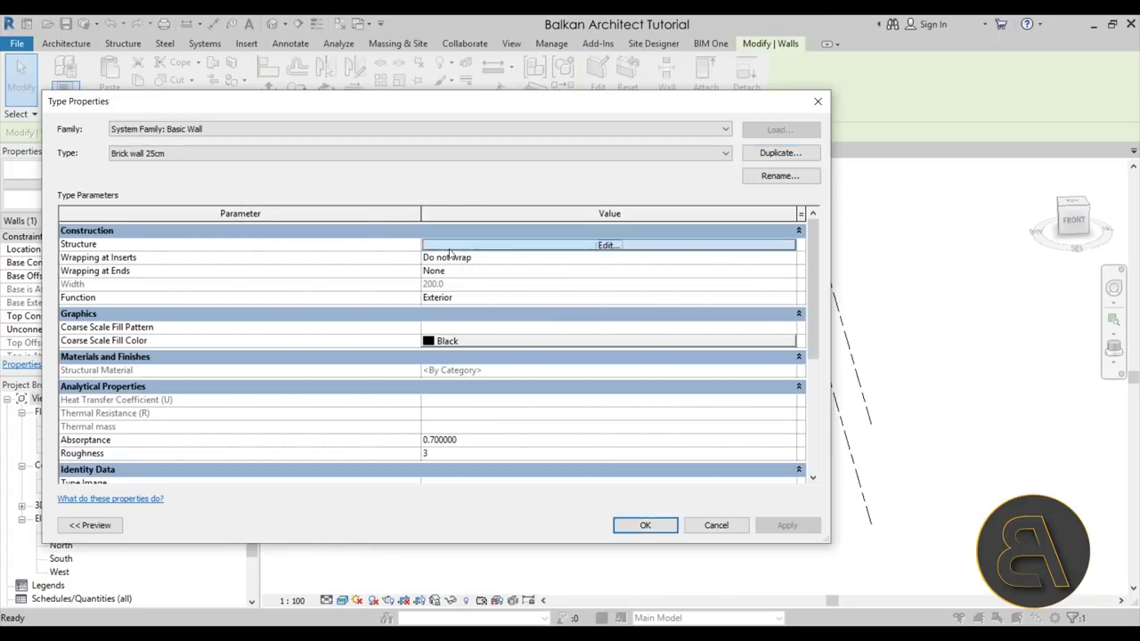
{"action": "left_click", "coordinate": [477, 245]}
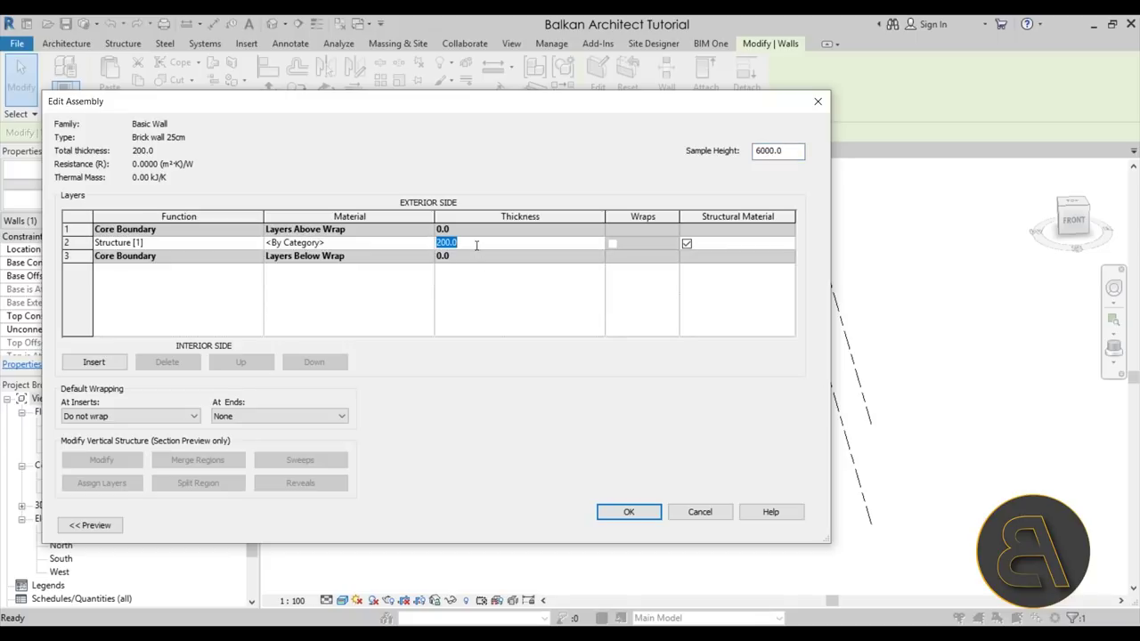
{"action": "type", "text": "250"}
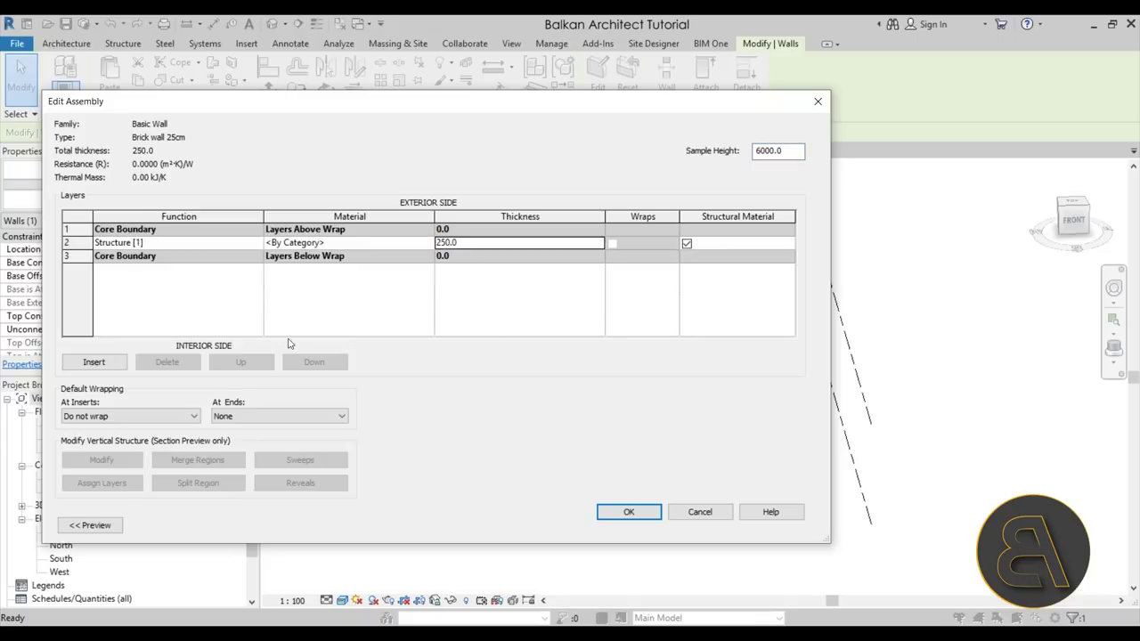
{"action": "left_click", "coordinate": [343, 243]}
{"action": "left_click", "coordinate": [429, 243]}
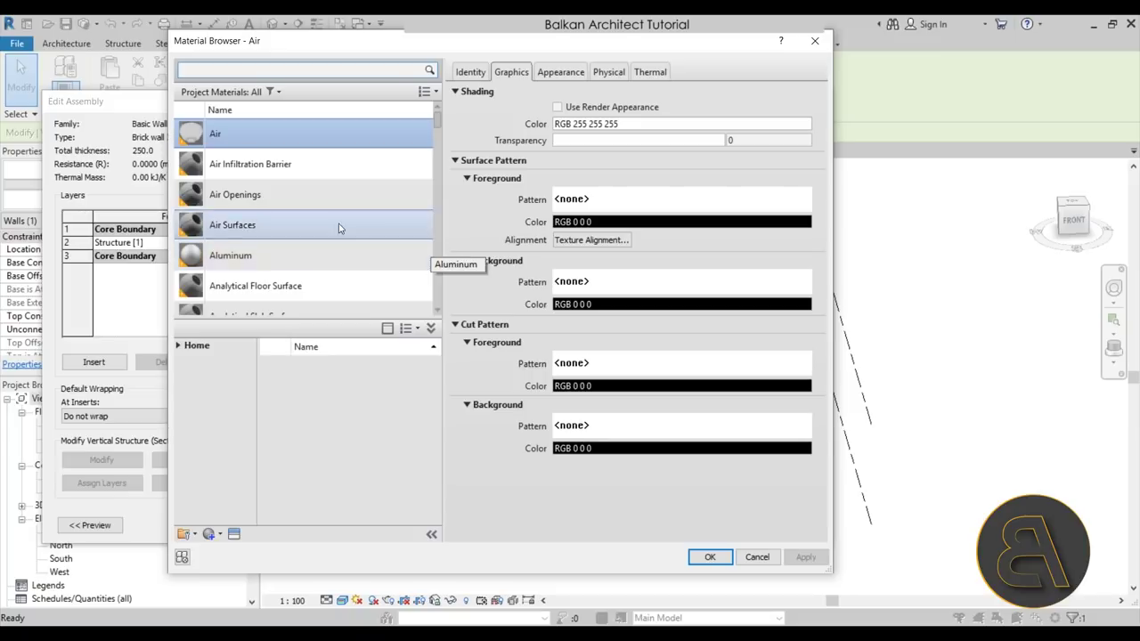
Examine the appearance settings of the brick, Glass and Air materials for comparison
{"action": "scroll", "coordinate": [338, 226], "scroll_direction": "down", "scroll_amount": 8}
{"action": "left_click", "coordinate": [243, 67]}
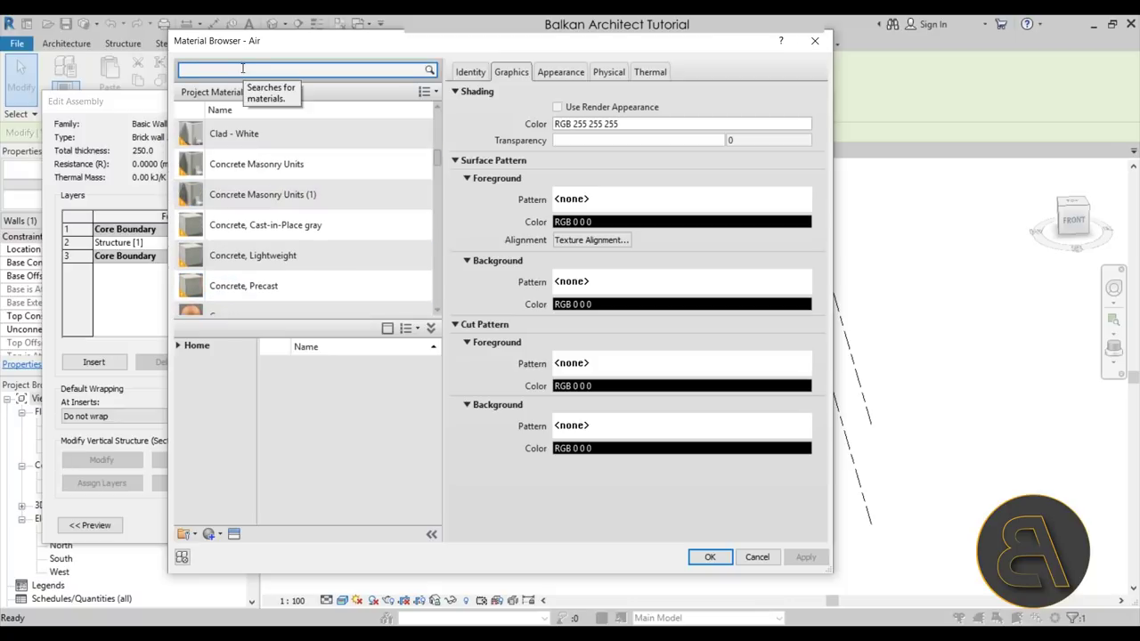
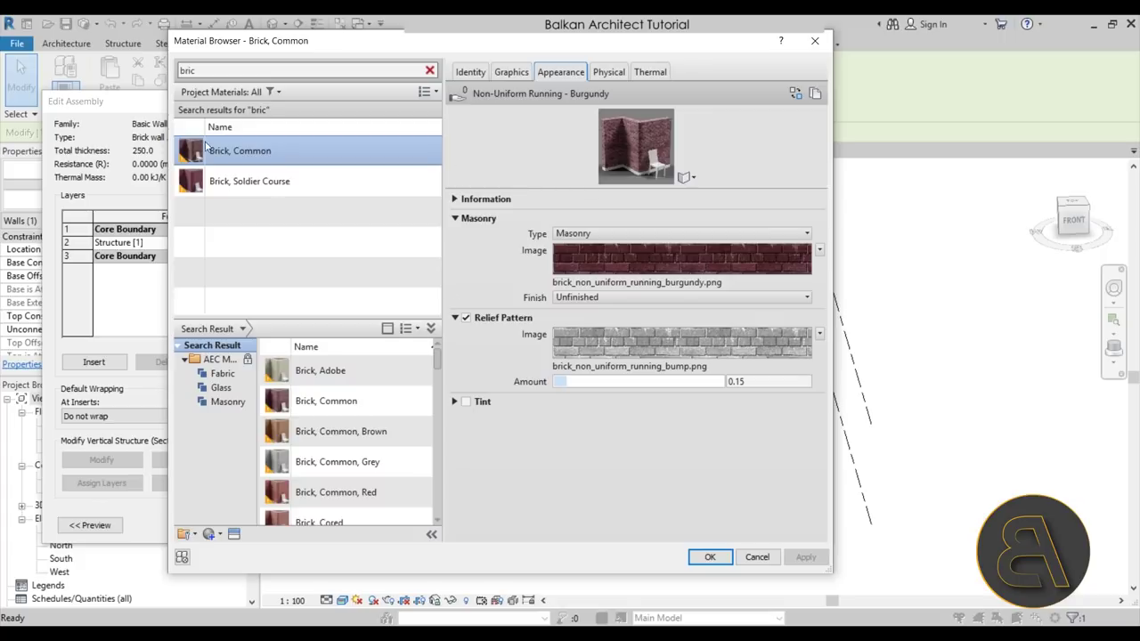
{"action": "left_click", "coordinate": [207, 69]}
{"action": "type", "text": "glass"}
{"action": "left_click", "coordinate": [242, 182]}
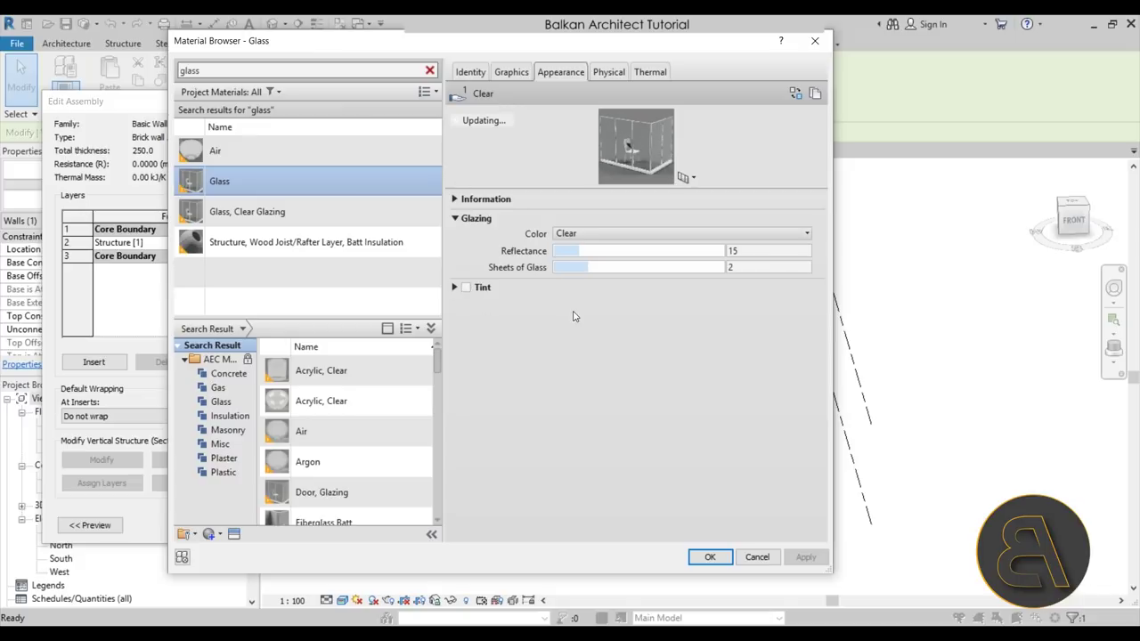
{"action": "left_click", "coordinate": [229, 151]}
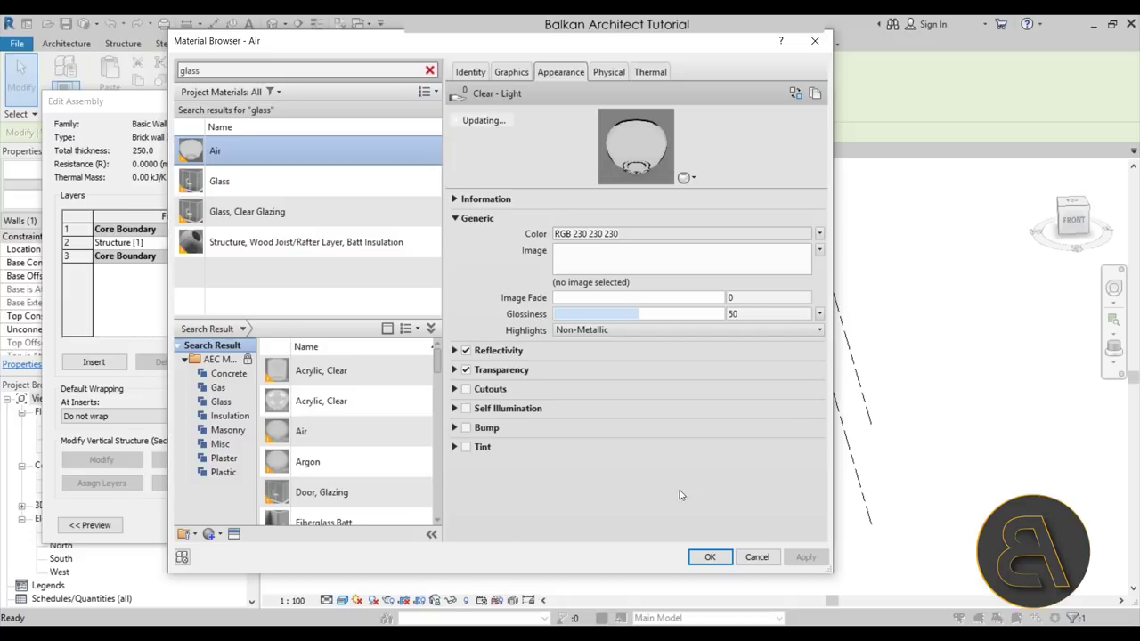
Duplicate the "Brick, Common" material as "New Brick Pattern" and duplicate its appearance asset
{"action": "left_click", "coordinate": [212, 71]}
{"action": "type", "text": "br"}
{"action": "left_click", "coordinate": [246, 158]}
{"action": "right_click", "coordinate": [247, 162]}
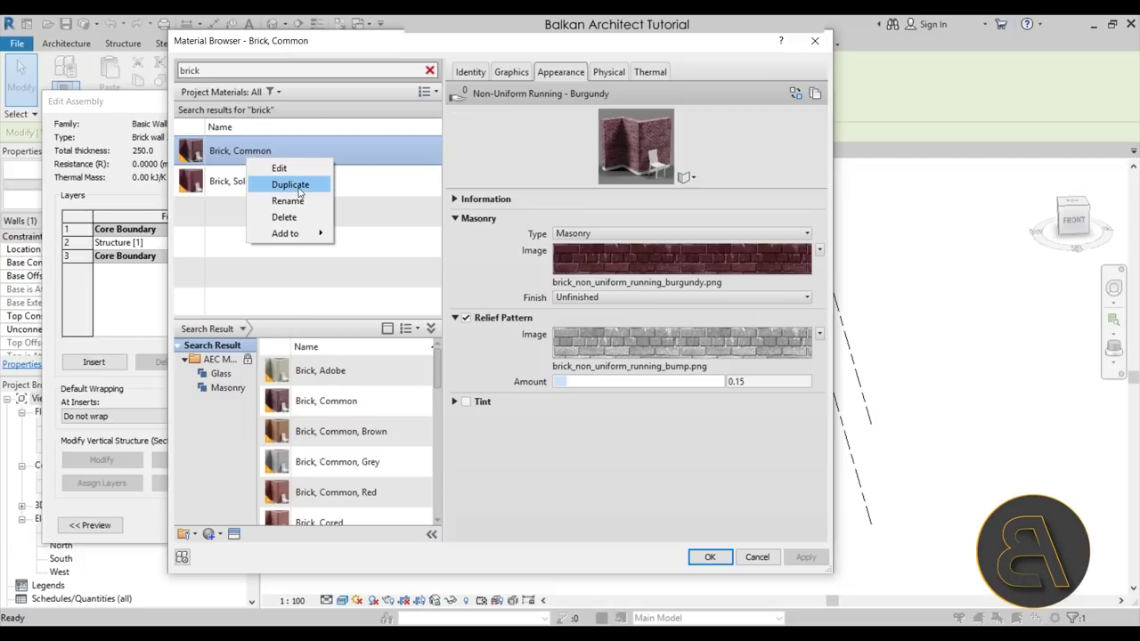
{"action": "left_click", "coordinate": [291, 184]}
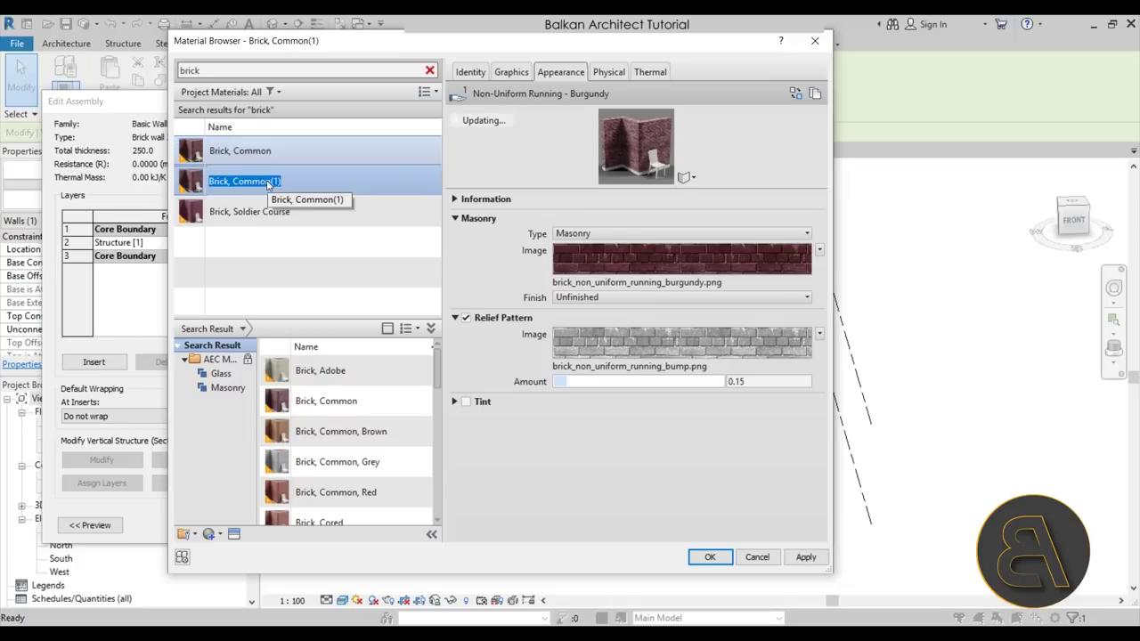
{"action": "type", "text": "New Brick Pattern"}
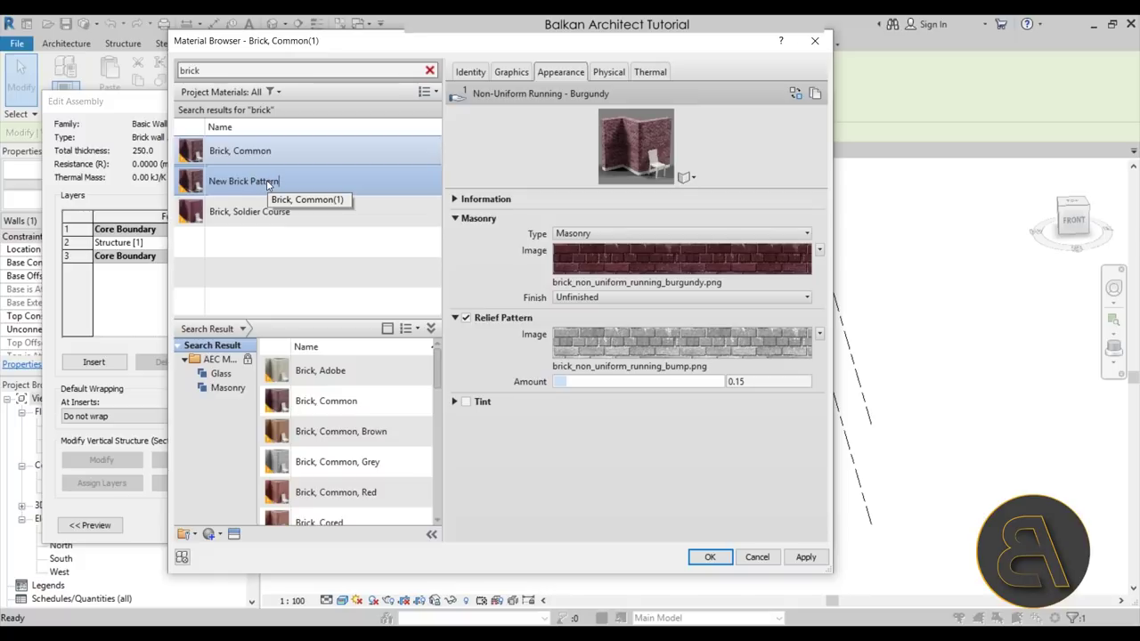
{"action": "key", "text": "Return"}
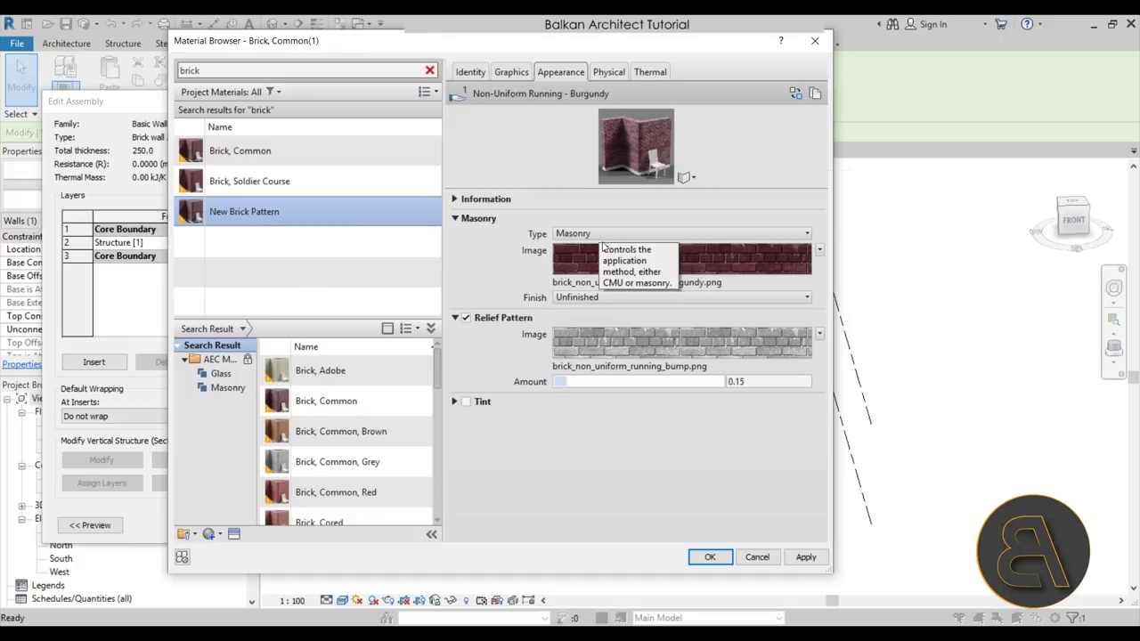
{"action": "left_click", "coordinate": [816, 95]}
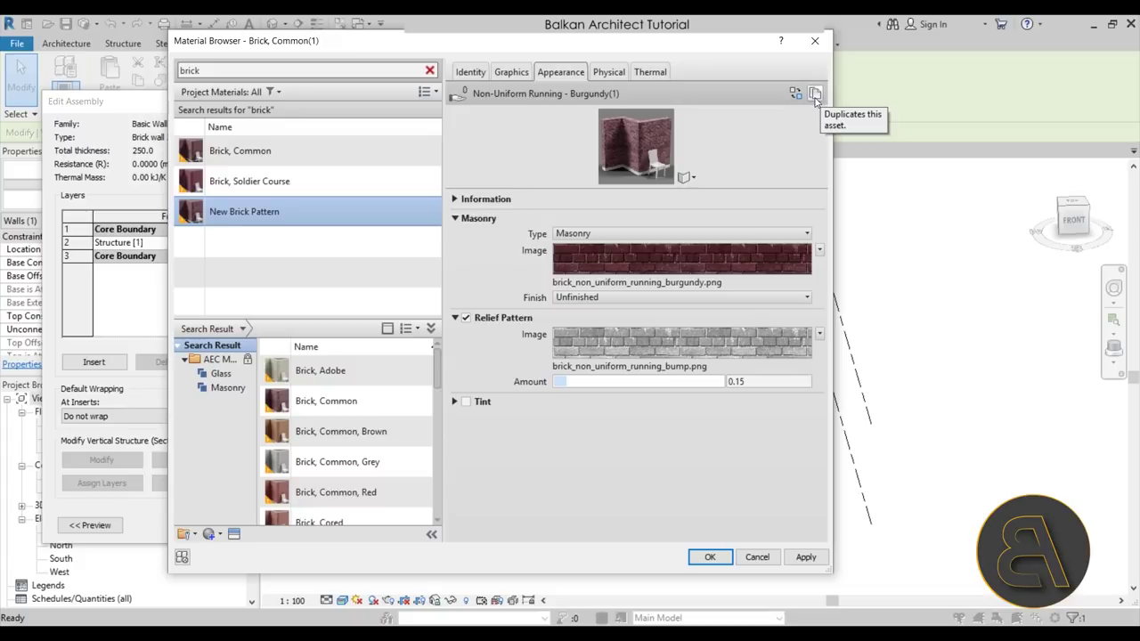
Replace the masonry image of the new material with "brick pattern.jpg" from the desktop
{"action": "left_click", "coordinate": [583, 266]}
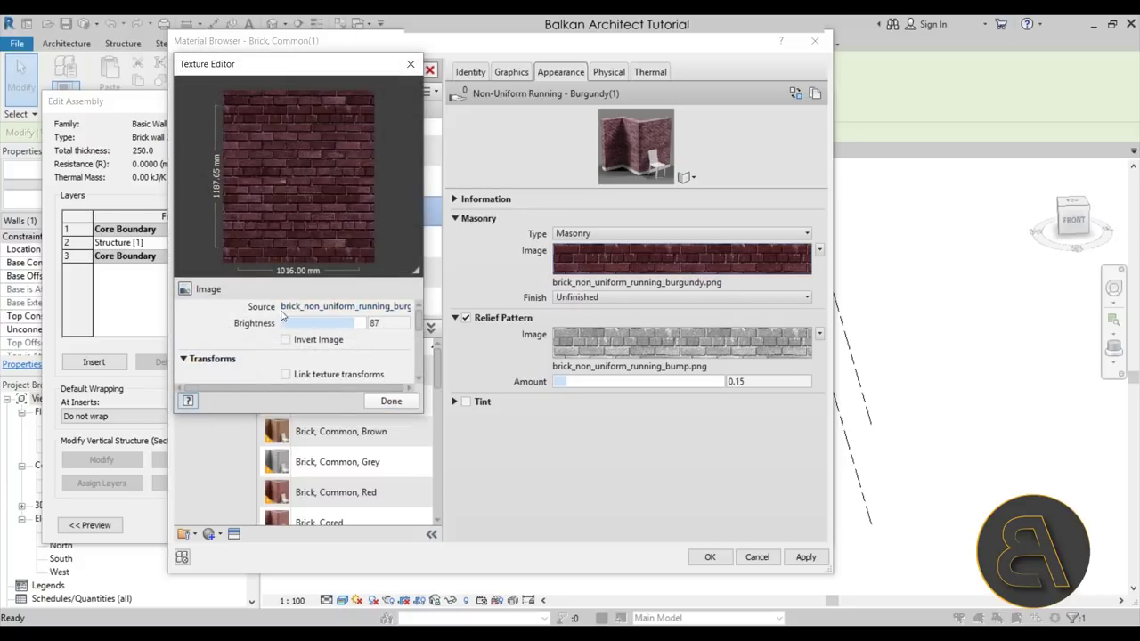
{"action": "left_click_drag", "start_coordinate": [423, 297], "coordinate": [634, 298]}
{"action": "left_click", "coordinate": [414, 306]}
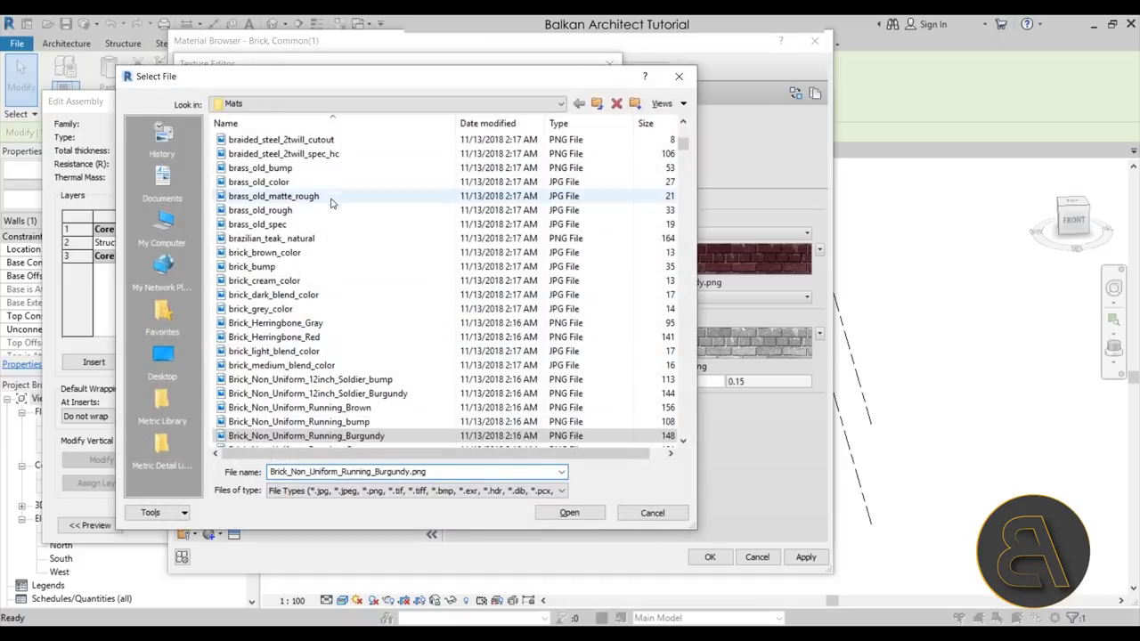
{"action": "scroll", "coordinate": [330, 191], "scroll_direction": "down", "scroll_amount": 7}
{"action": "scroll", "coordinate": [356, 285], "scroll_direction": "up", "scroll_amount": 8}
{"action": "scroll", "coordinate": [374, 272], "scroll_direction": "down", "scroll_amount": 5}
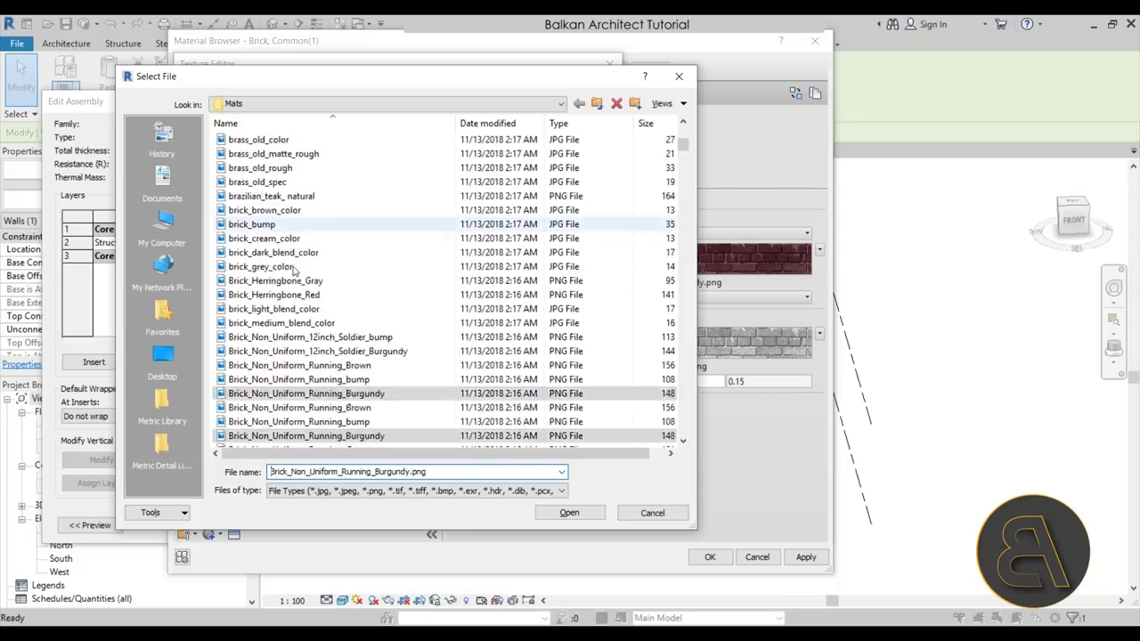
{"action": "left_click", "coordinate": [162, 356]}
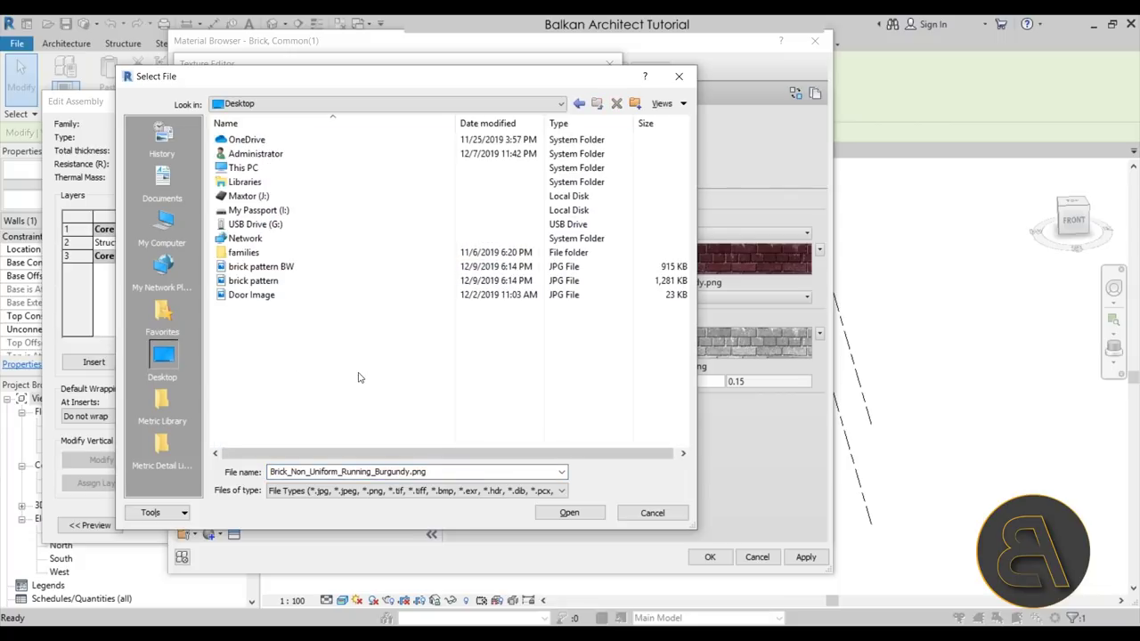
{"action": "left_click", "coordinate": [257, 281]}
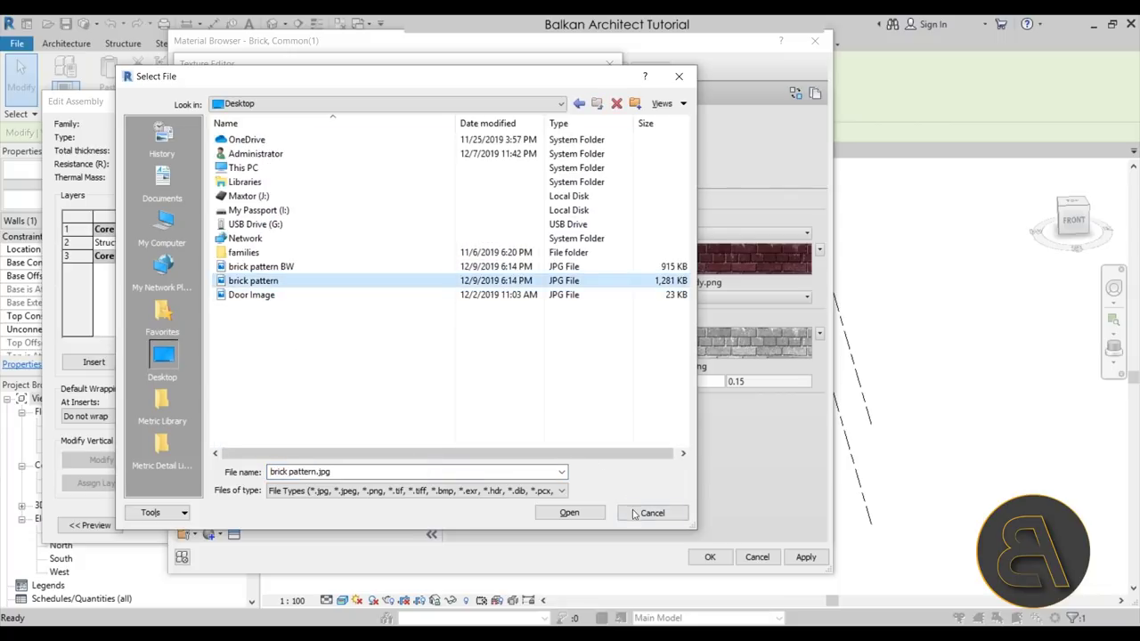
{"action": "left_click", "coordinate": [594, 515]}
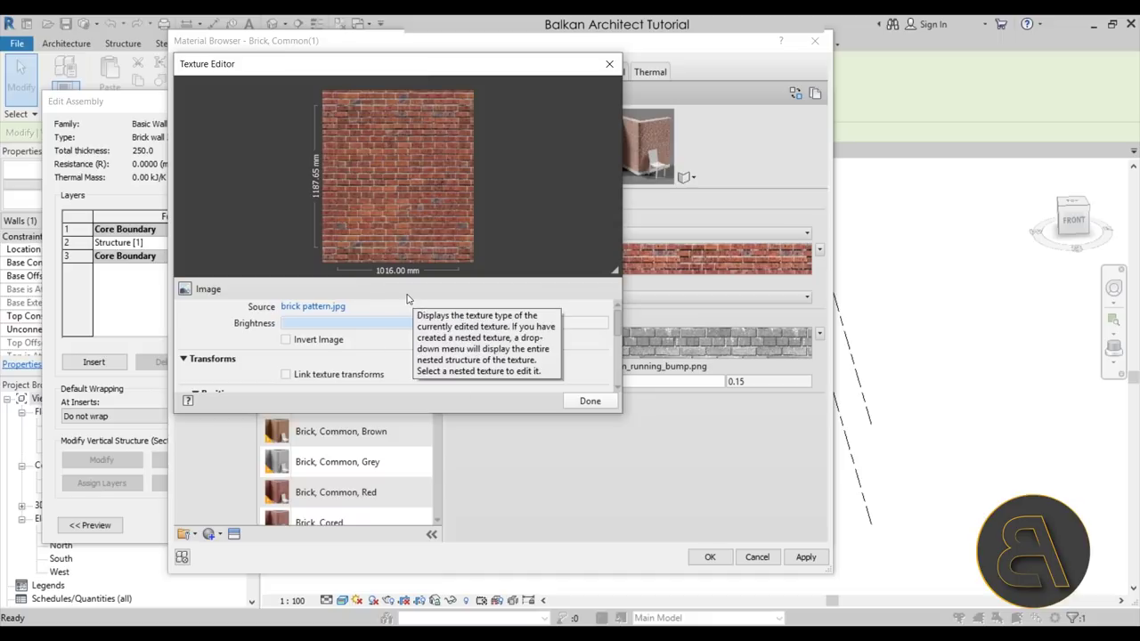
Unlink the width and height of the brick texture's sample size
{"action": "left_click_drag", "start_coordinate": [615, 326], "coordinate": [615, 339]}
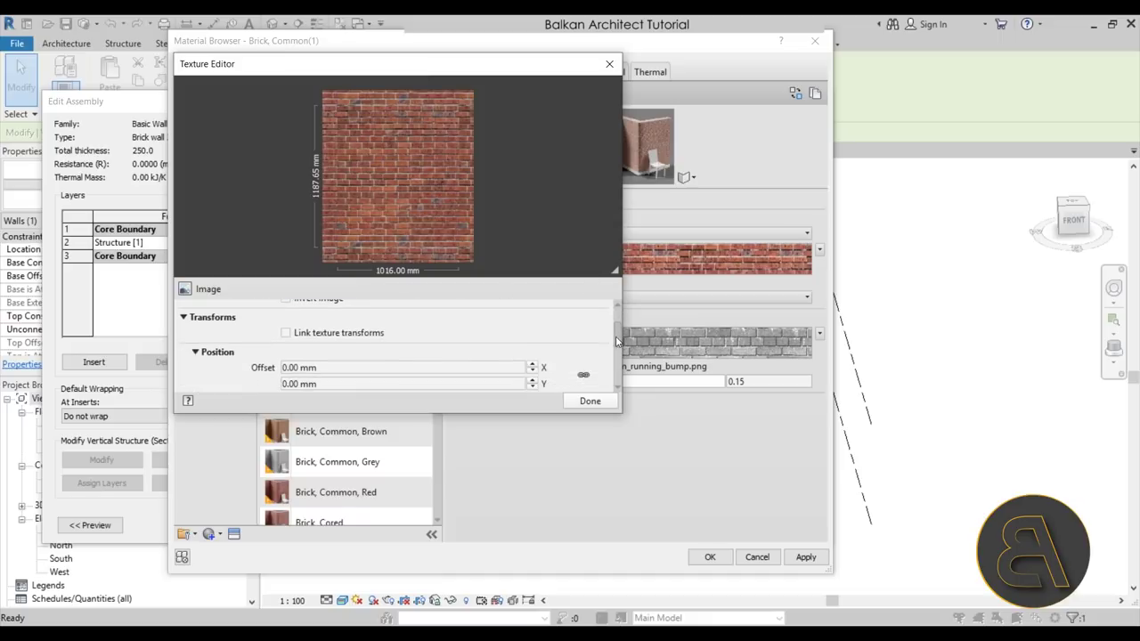
{"action": "left_click_drag", "start_coordinate": [448, 414], "coordinate": [435, 566]}
{"action": "left_click", "coordinate": [356, 467]}
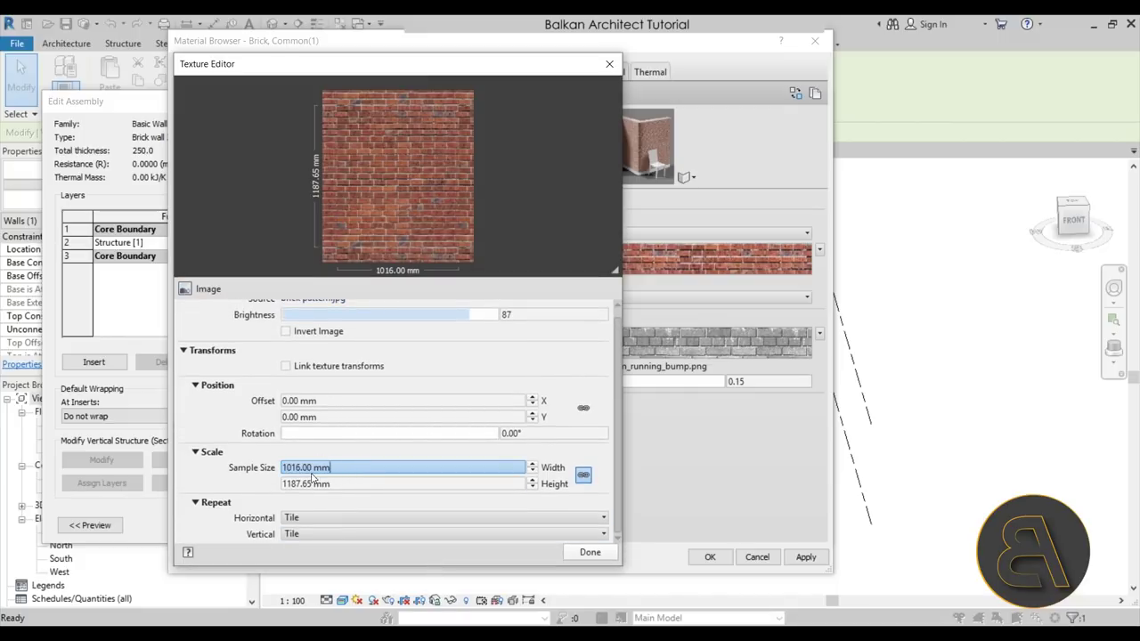
{"action": "left_click", "coordinate": [584, 477]}
Set the brick texture's sample width to 1214.98 mm
{"action": "left_click", "coordinate": [334, 470]}
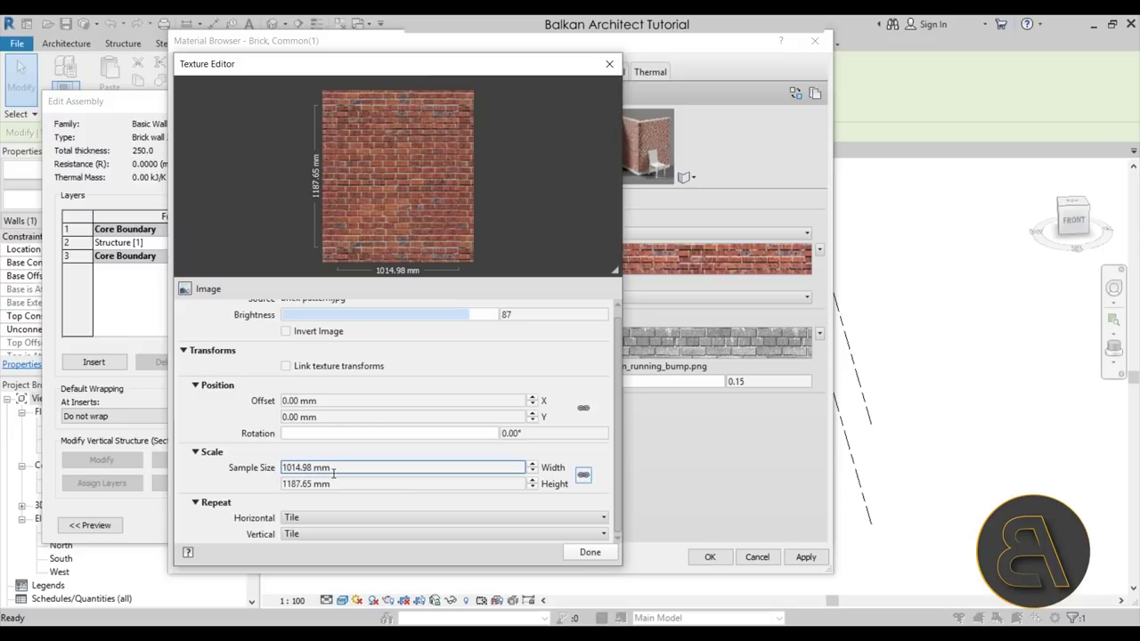
{"action": "left_click", "coordinate": [346, 470]}
{"action": "left_click", "coordinate": [346, 470]}
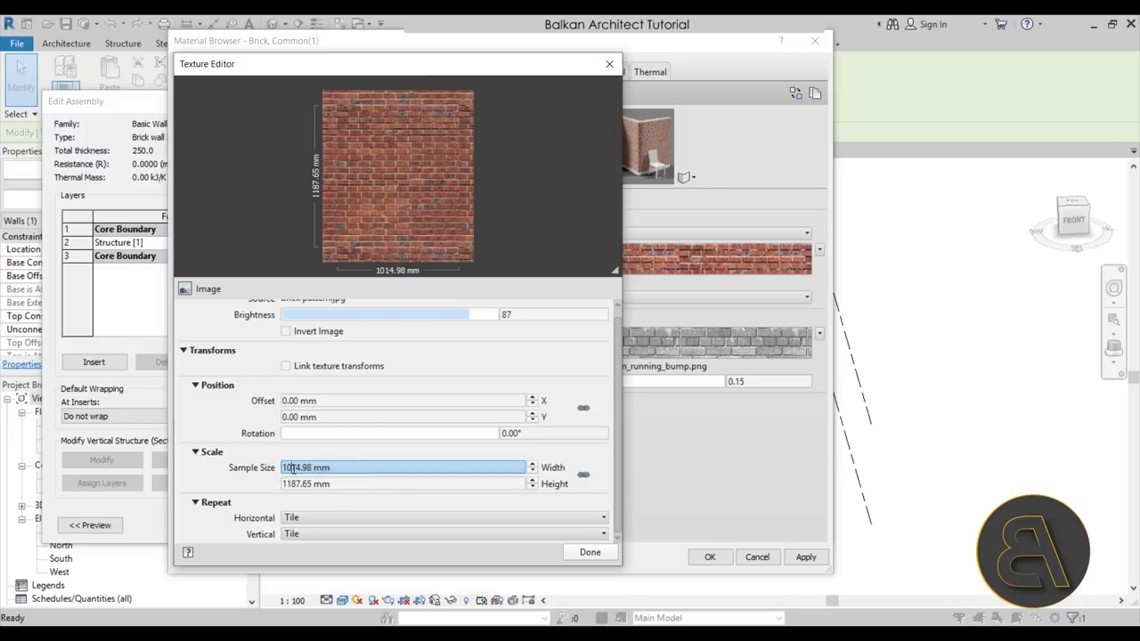
{"action": "type", "text": "1214.98"}
{"action": "key", "text": "Return"}
{"action": "left_click", "coordinate": [414, 315]}
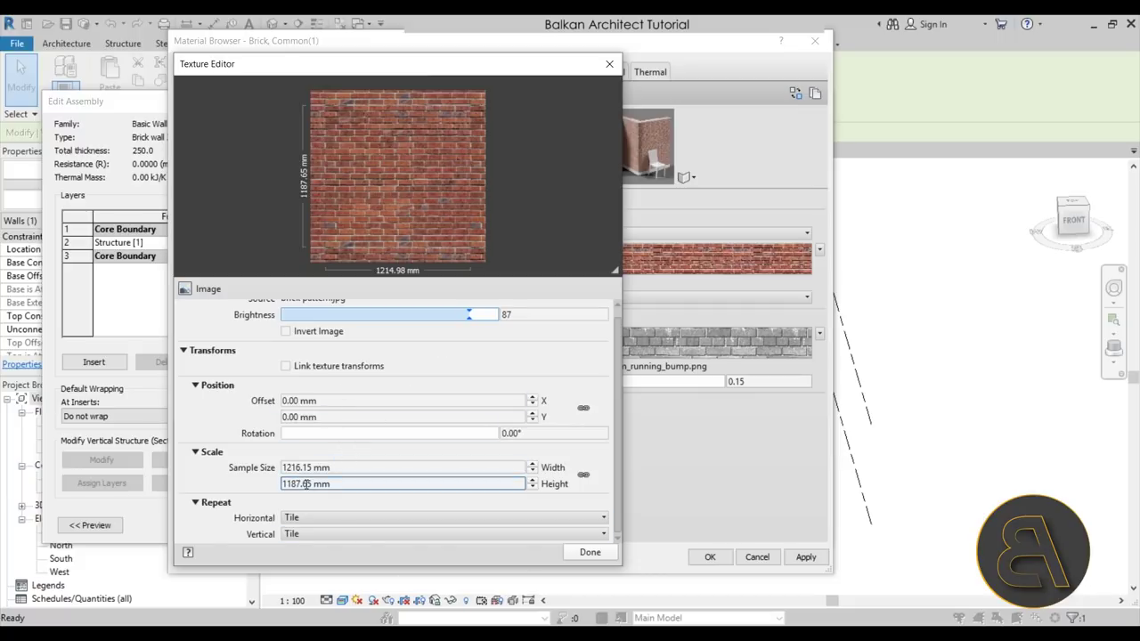
Set the brick texture's sample width to 1316.15 mm
{"action": "left_click", "coordinate": [327, 465]}
{"action": "left_click", "coordinate": [289, 467]}
{"action": "key", "text": "Delete"}
{"action": "type", "text": "3"}
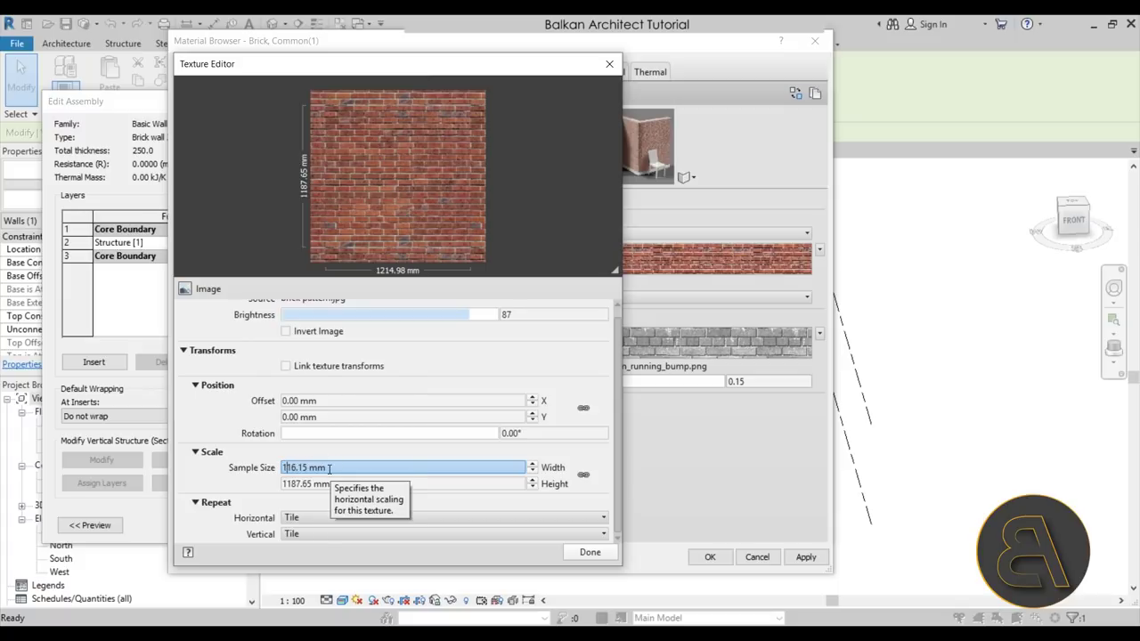
{"action": "key", "text": "Return"}
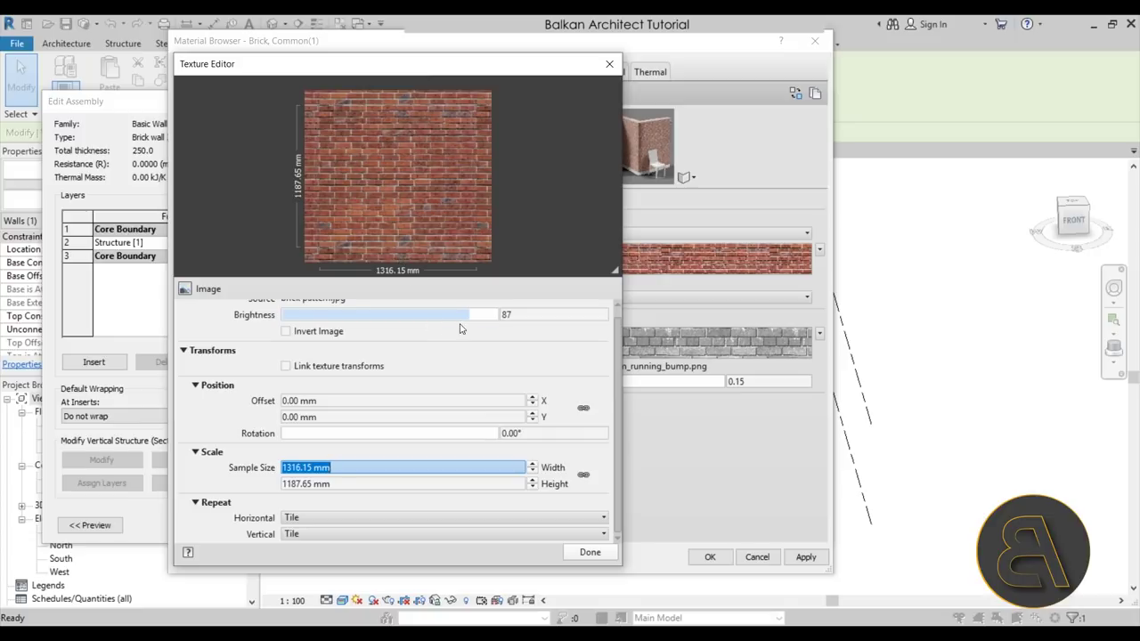
Raise the brick texture's brightness to 90
{"action": "scroll", "coordinate": [425, 373], "scroll_direction": "up", "scroll_amount": 1}
{"action": "mouse_move", "coordinate": [469, 323]}
{"action": "left_mouse_down"}
{"action": "mouse_move", "coordinate": [498, 323]}
{"action": "mouse_move", "coordinate": [356, 323]}
{"action": "mouse_move", "coordinate": [480, 325]}
{"action": "left_mouse_up"}
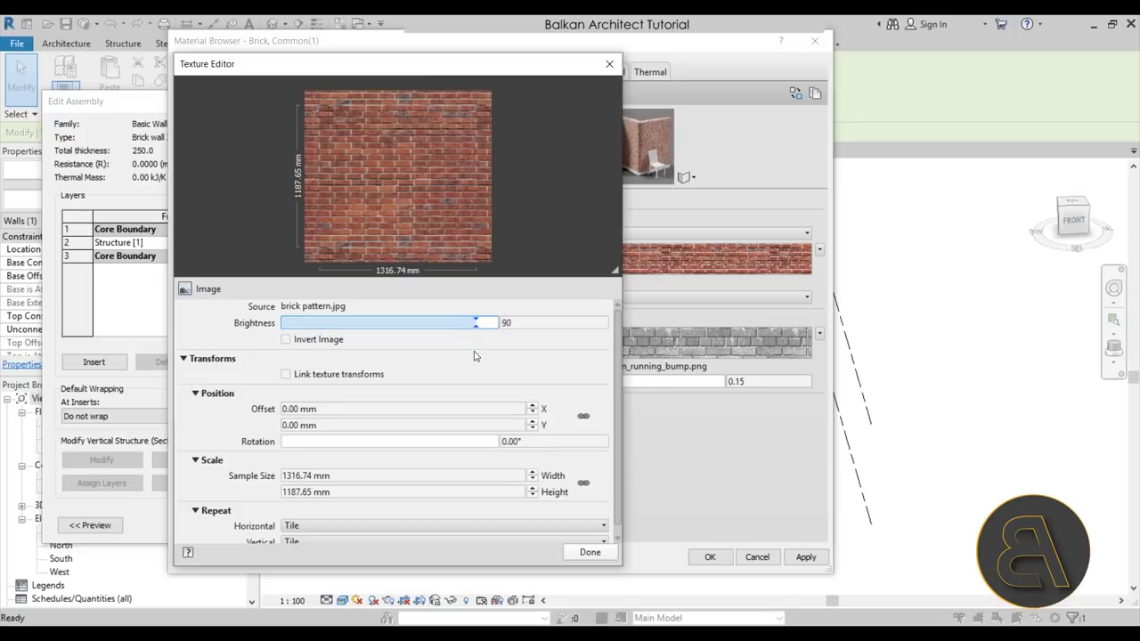
{"action": "scroll", "coordinate": [491, 357], "scroll_direction": "down", "scroll_amount": 1}
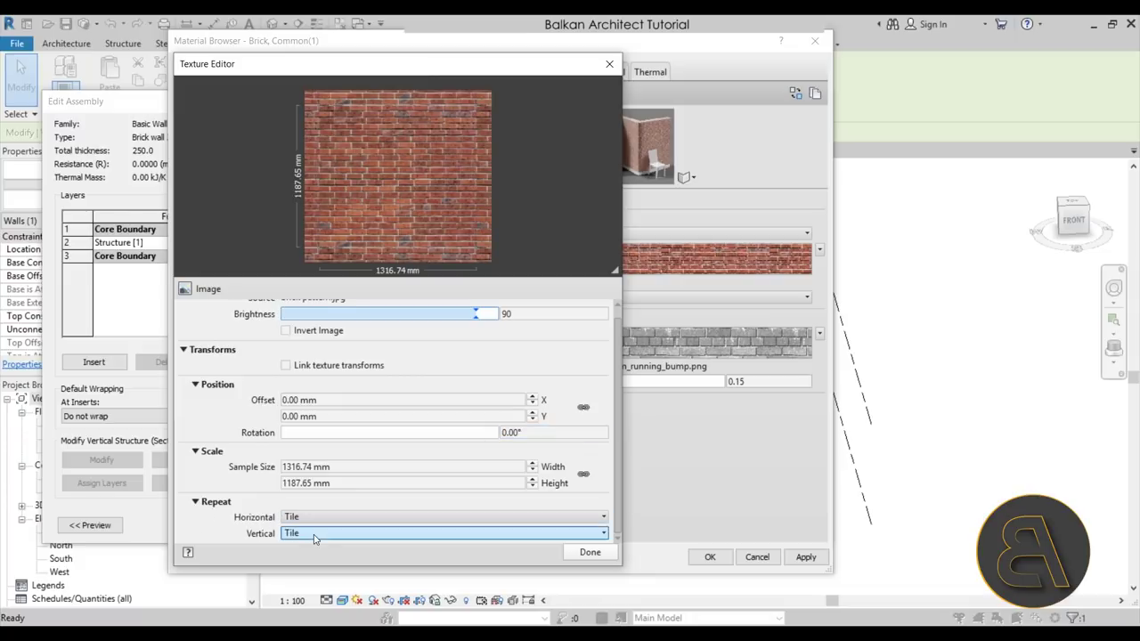
Accept the colour texture settings and load brick pattern BW.jpg from the Desktop as the relief pattern image
{"action": "left_click", "coordinate": [591, 552]}
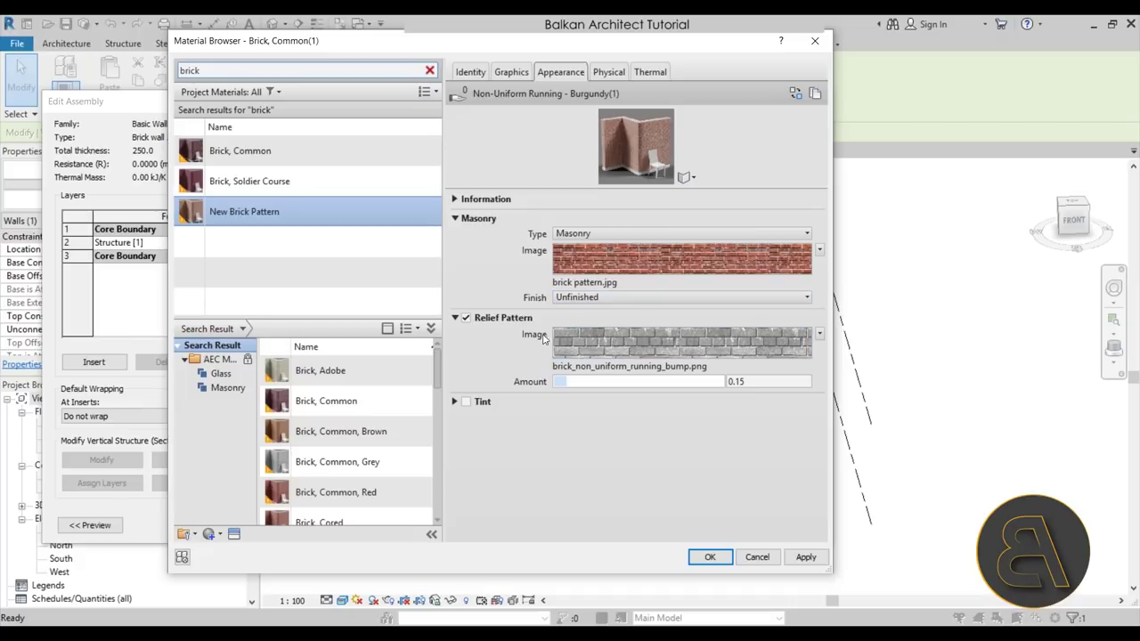
{"action": "left_click", "coordinate": [629, 367]}
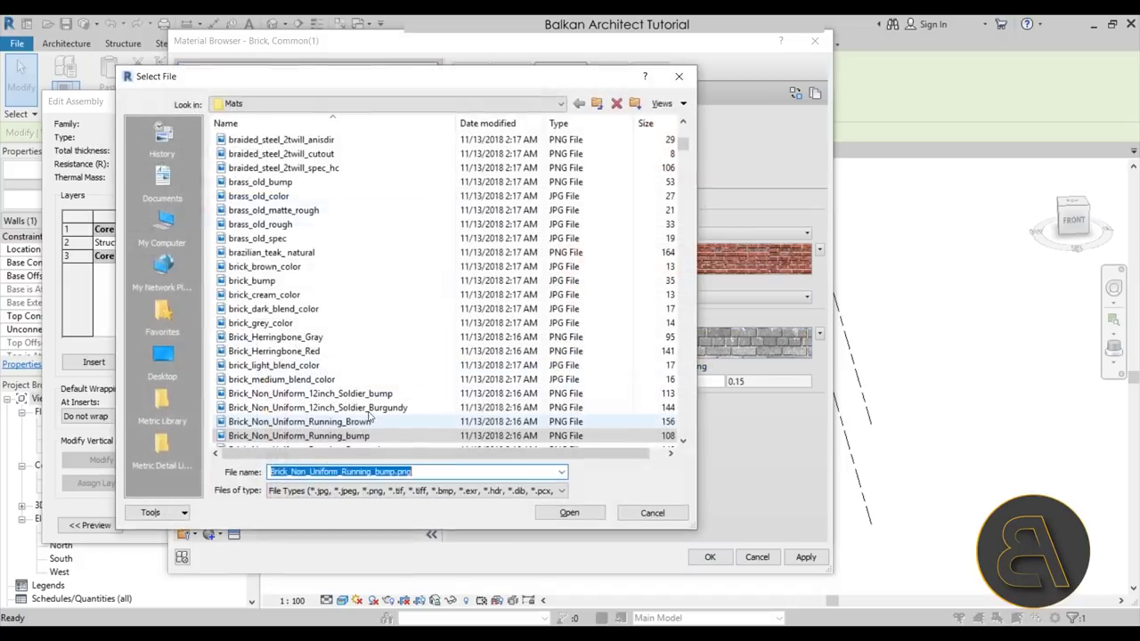
{"action": "left_click", "coordinate": [163, 360]}
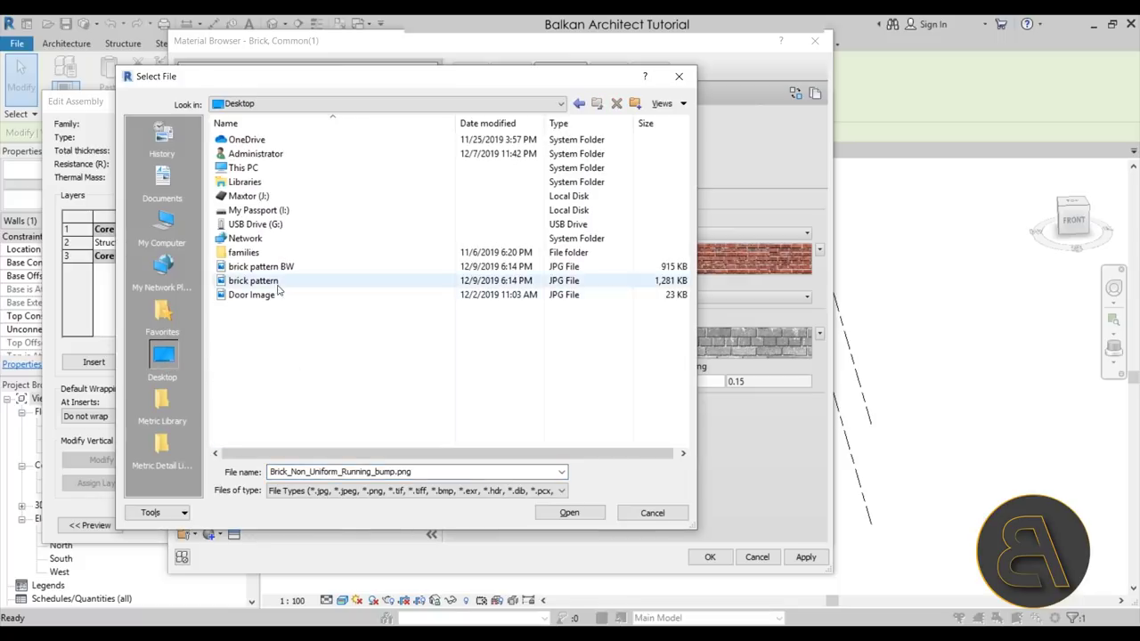
{"action": "double_click", "coordinate": [274, 268]}
In the relief image's texture settings, unlink the sample size, set the width to 1316 mm and the brightness to 90
{"action": "left_click", "coordinate": [819, 333]}
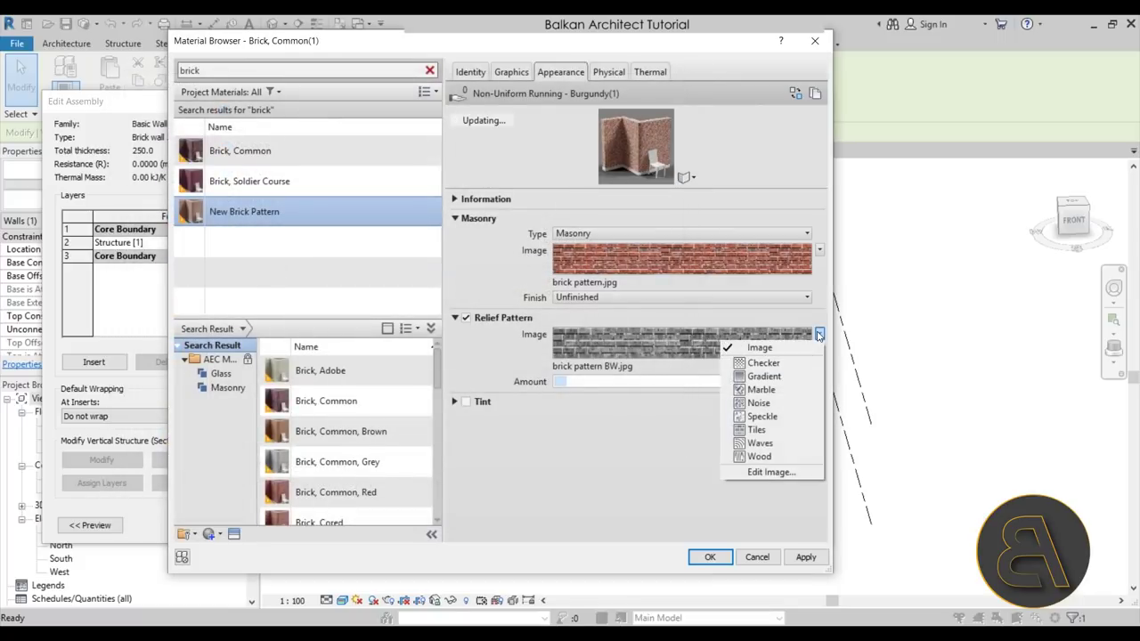
{"action": "left_click", "coordinate": [759, 471]}
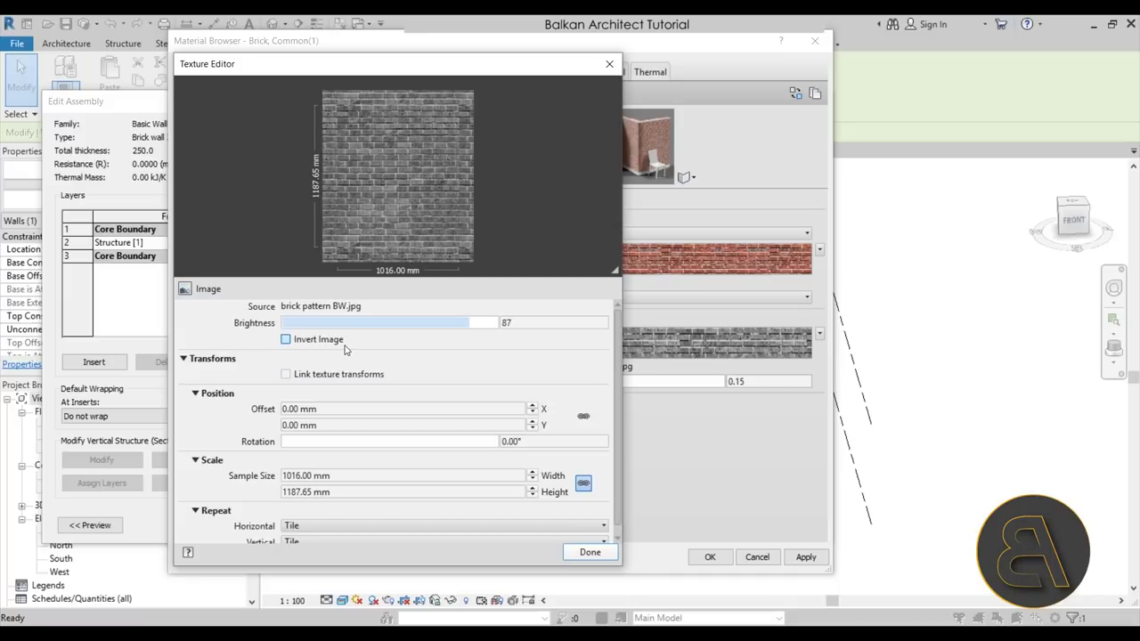
{"action": "left_click", "coordinate": [309, 491]}
{"action": "left_click_drag", "start_coordinate": [338, 475], "coordinate": [283, 476]}
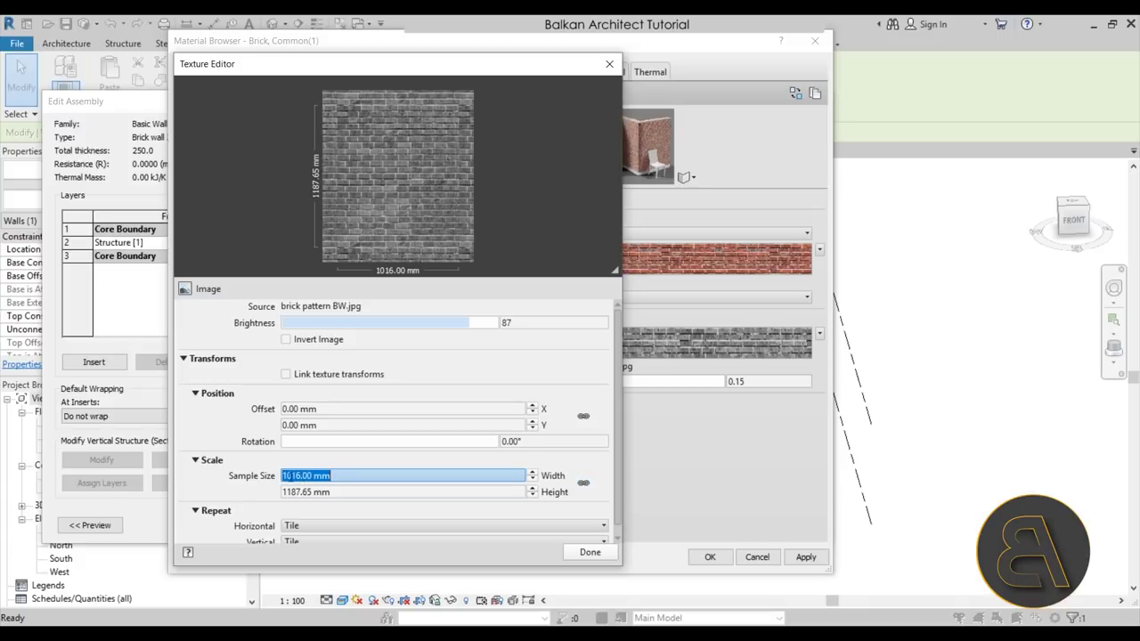
{"action": "left_click", "coordinate": [362, 473]}
{"action": "type", "text": "3"}
{"action": "left_click", "coordinate": [349, 456]}
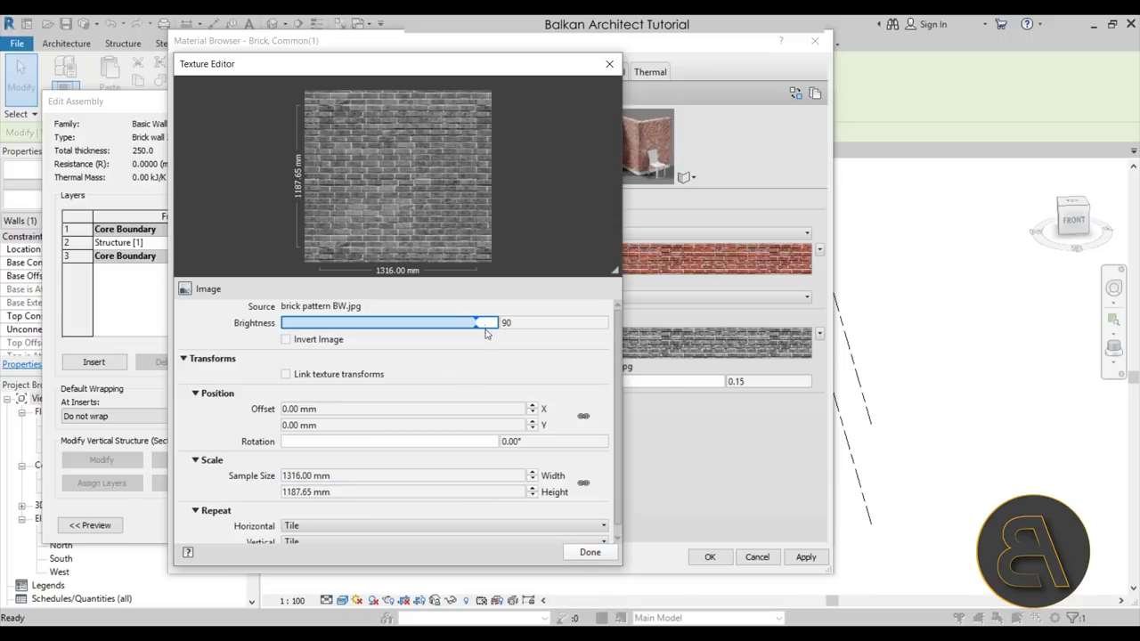
{"action": "left_click", "coordinate": [581, 555]}
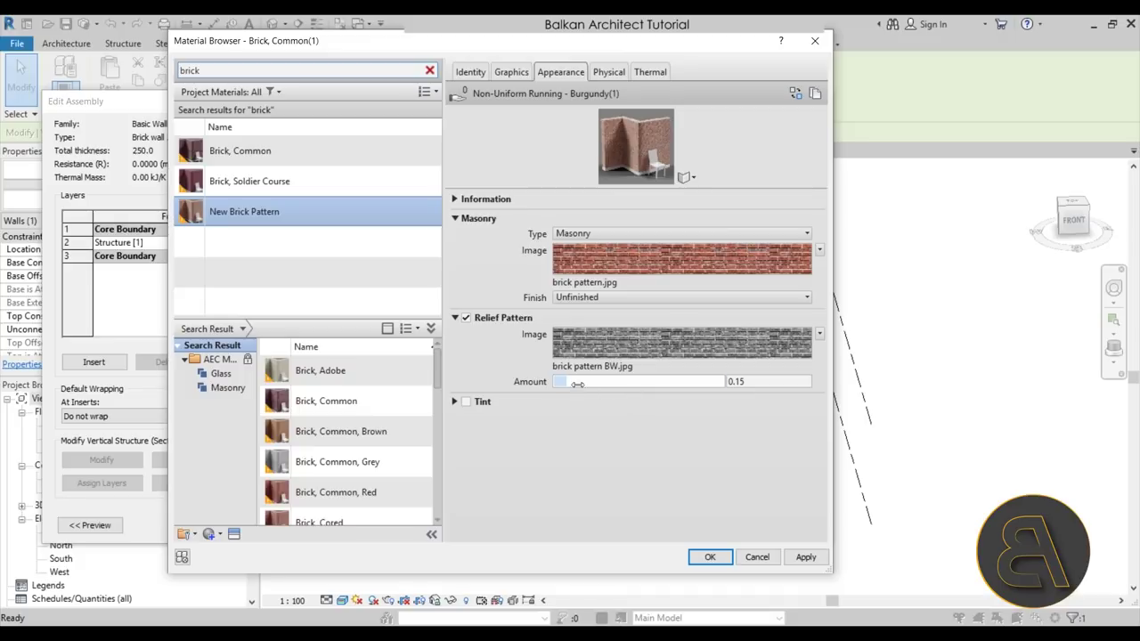
Enlarge the material preview and set the relief pattern amount to 0.26
{"action": "left_click_drag", "start_coordinate": [566, 381], "coordinate": [574, 381]}
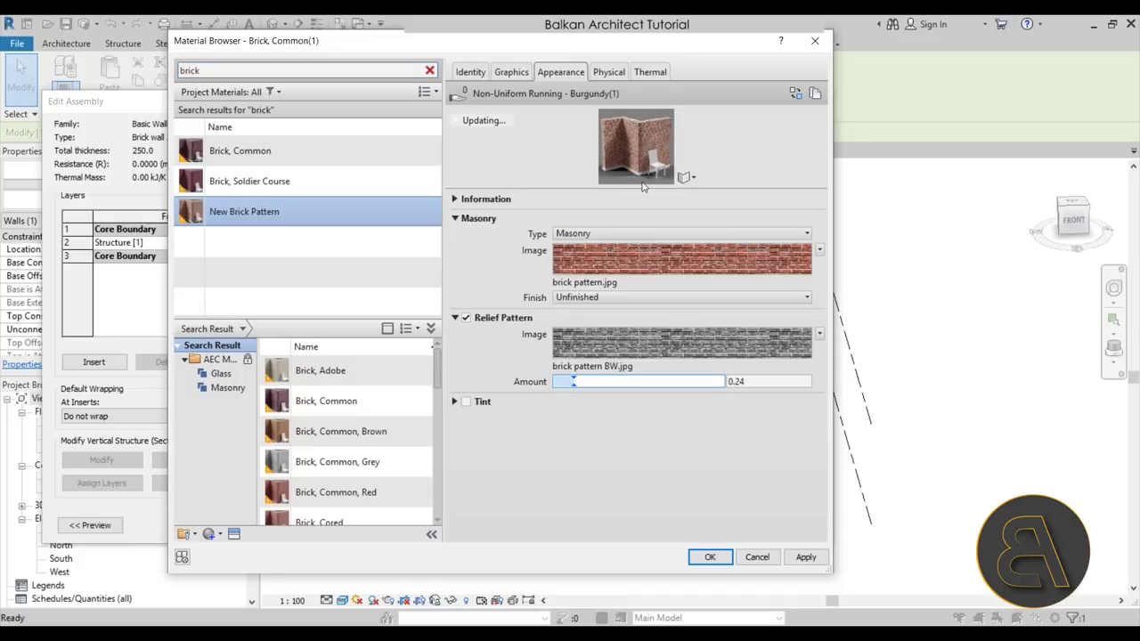
{"action": "left_click_drag", "start_coordinate": [639, 186], "coordinate": [617, 414]}
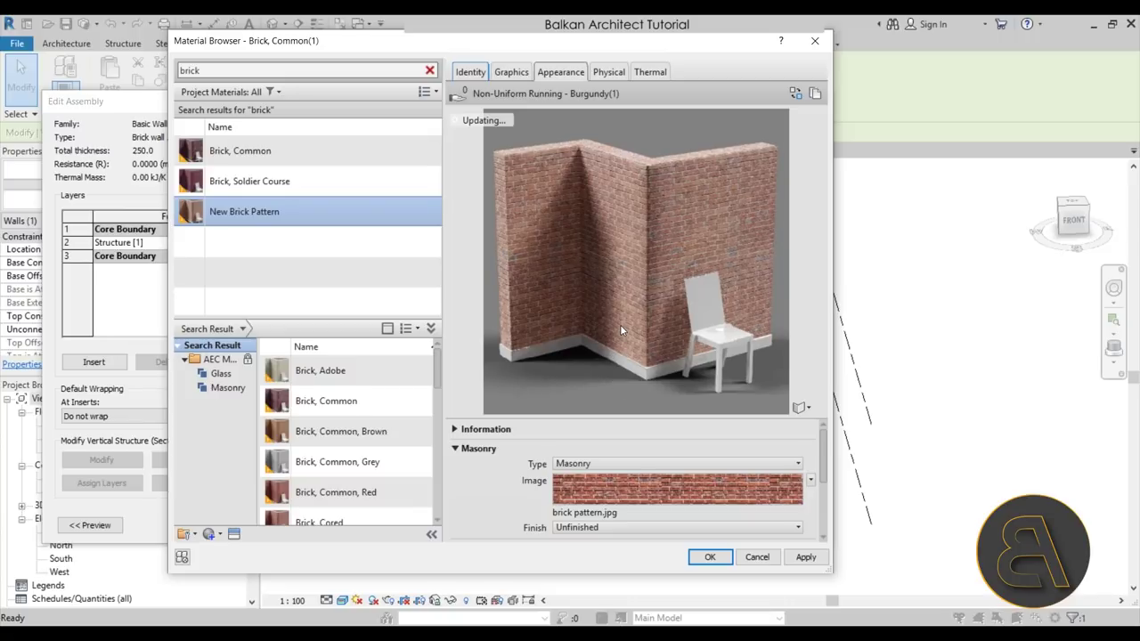
{"action": "scroll", "coordinate": [623, 480], "scroll_direction": "down", "scroll_amount": 3}
{"action": "left_click_drag", "start_coordinate": [587, 503], "coordinate": [632, 502]}
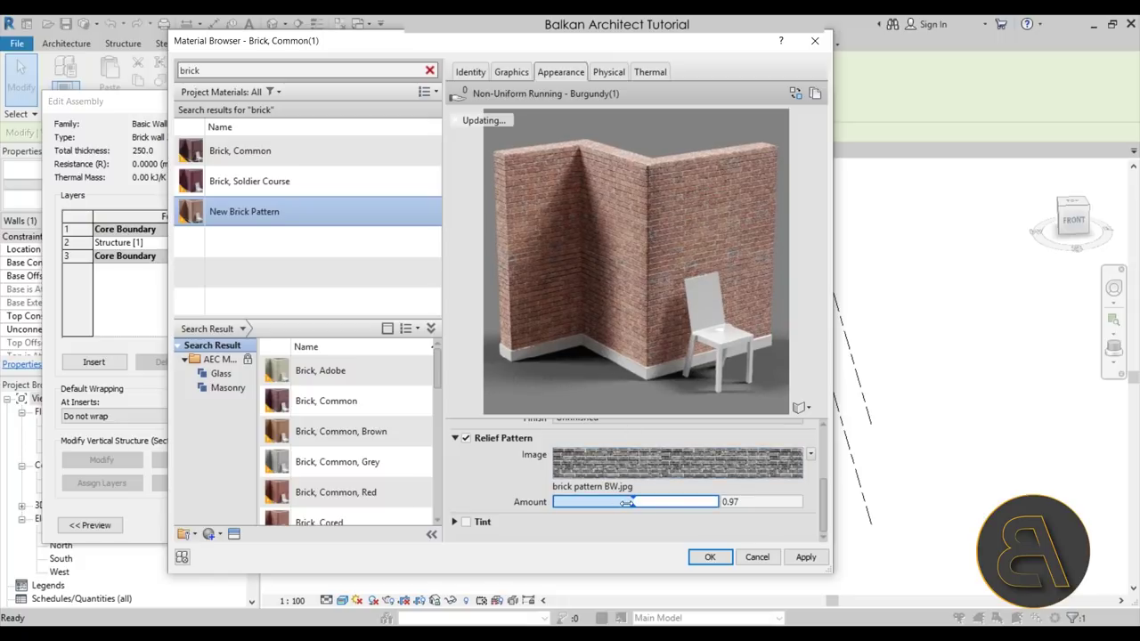
{"action": "left_click_drag", "start_coordinate": [632, 503], "coordinate": [577, 504]}
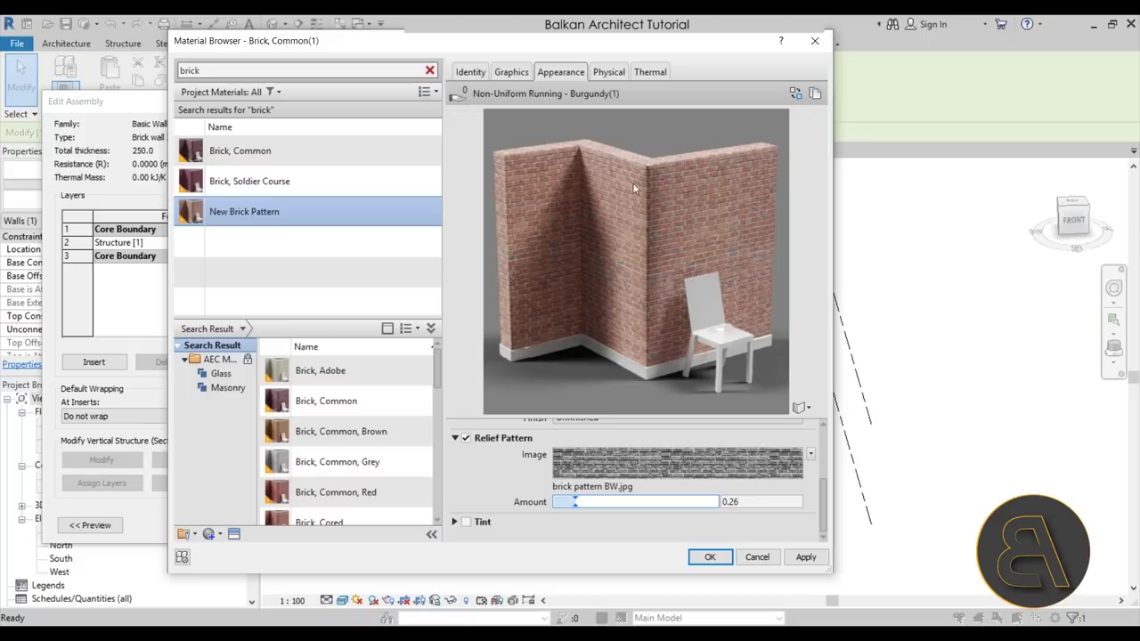
Try to align the render appearance with the Brick 80x240 CSR surface pattern
{"action": "left_click", "coordinate": [511, 73]}
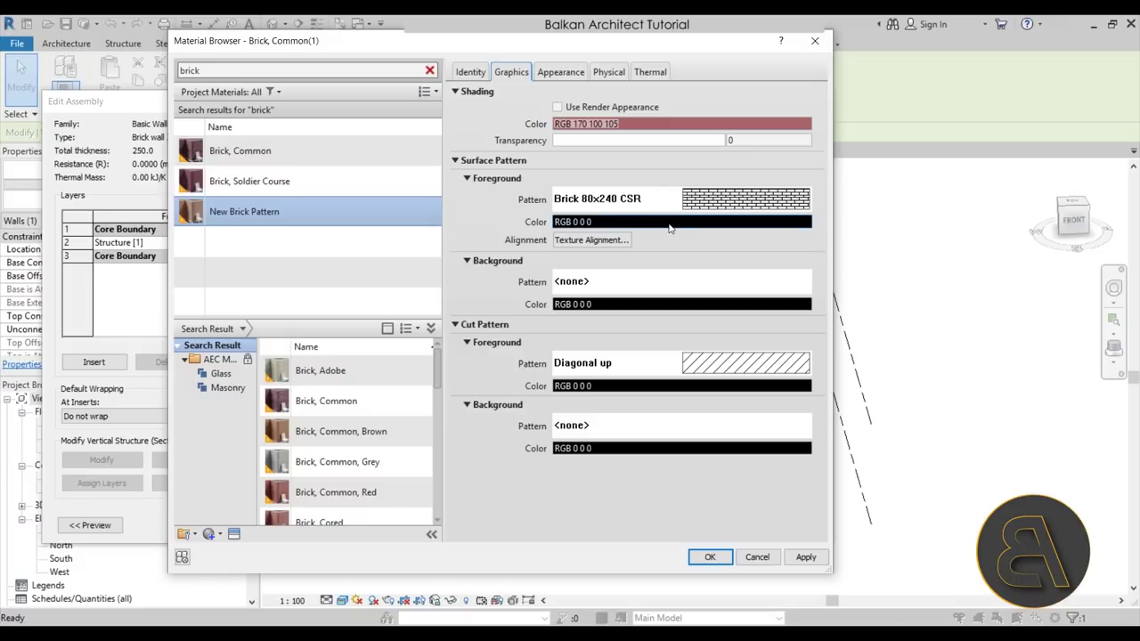
{"action": "left_click", "coordinate": [606, 241]}
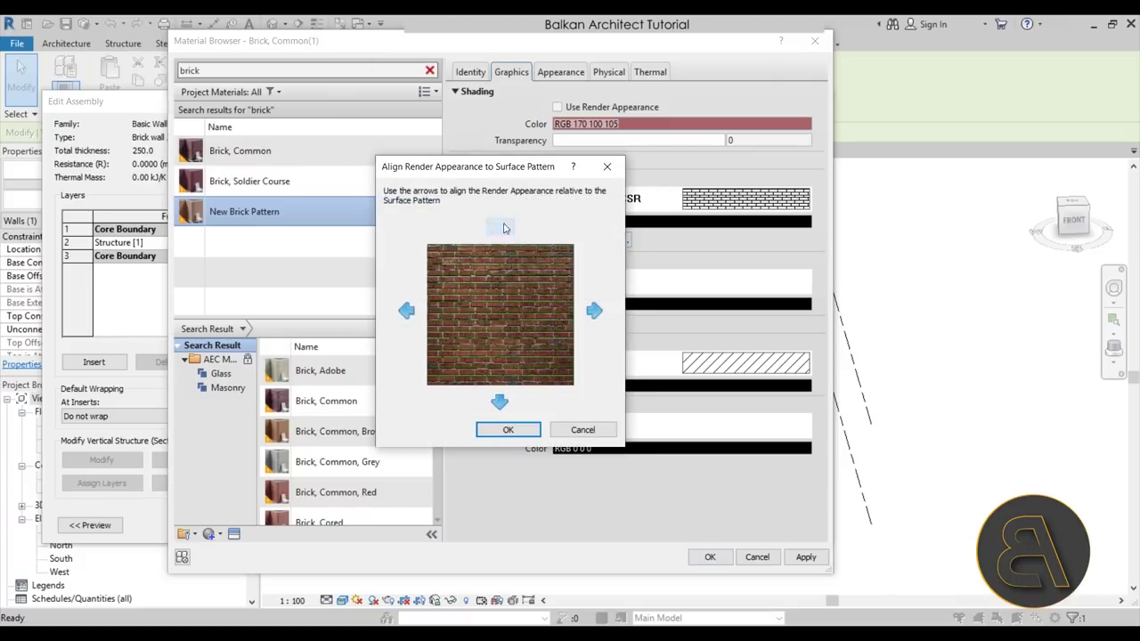
{"action": "left_click_drag", "start_coordinate": [488, 171], "coordinate": [504, 145]}
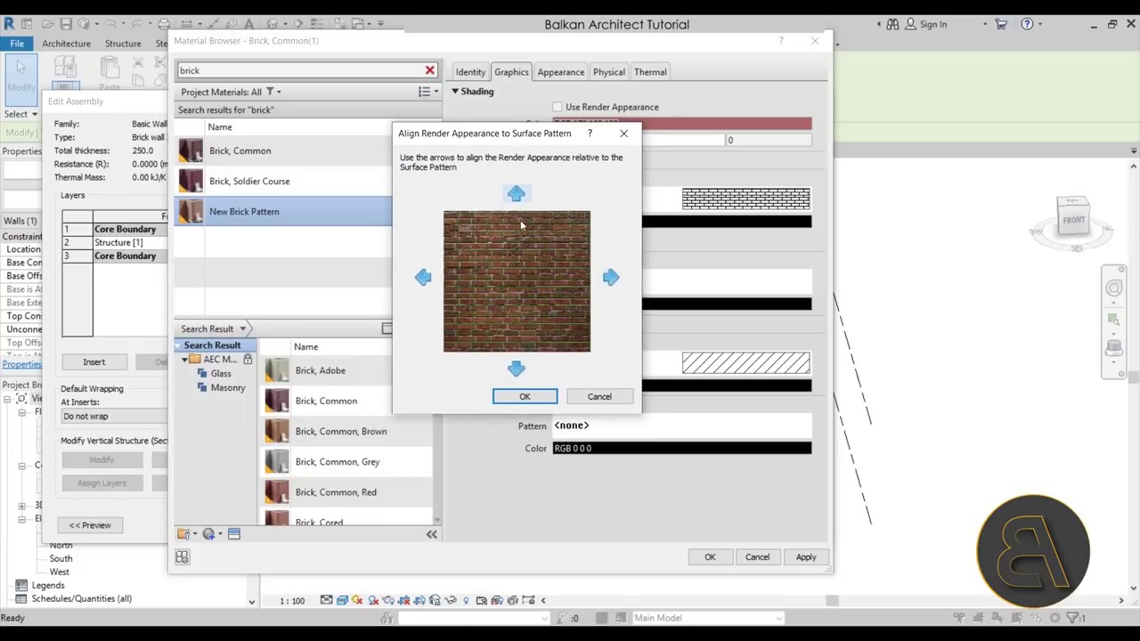
{"action": "left_click_drag", "start_coordinate": [566, 133], "coordinate": [534, 188]}
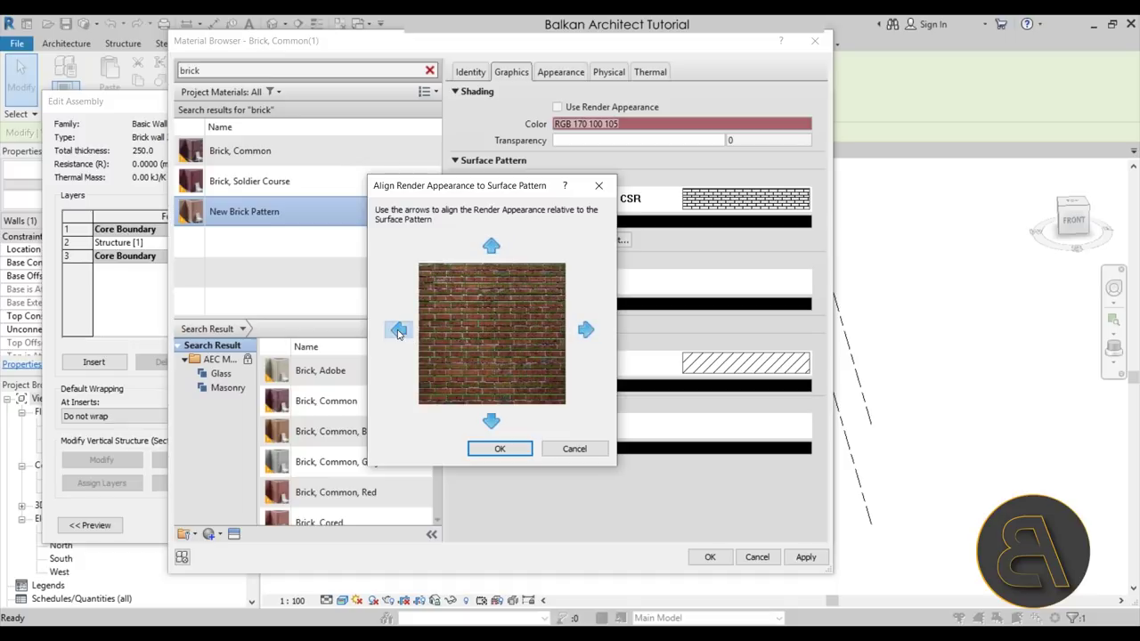
{"action": "left_click", "coordinate": [573, 449]}
Try Brick 75x225 as the foreground surface pattern and align the render appearance to it
{"action": "left_click", "coordinate": [713, 198]}
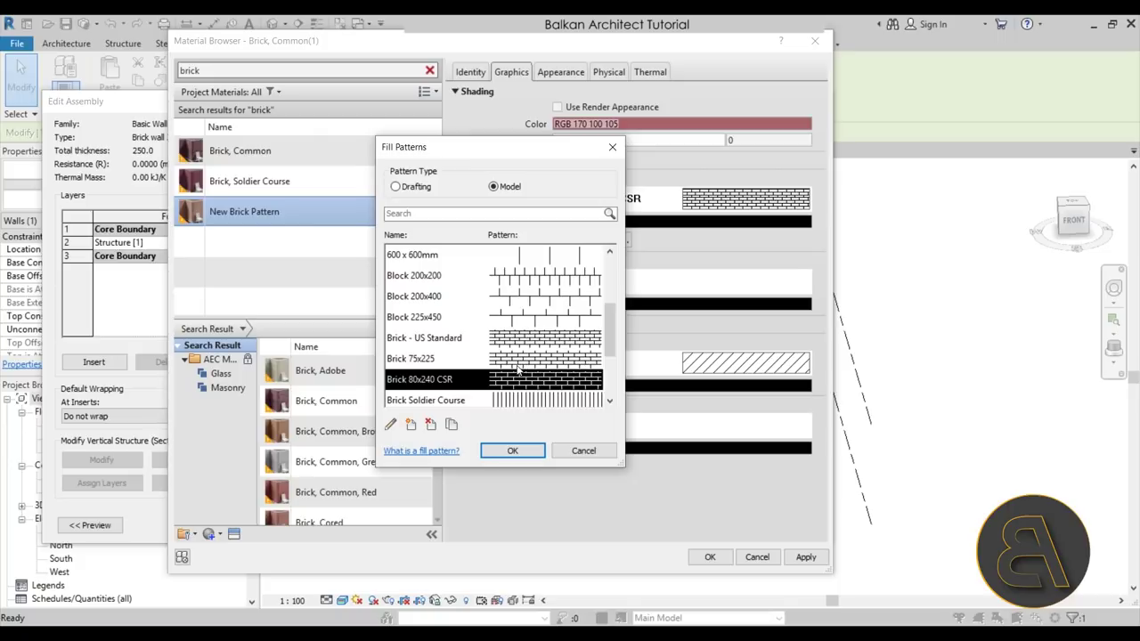
{"action": "left_click", "coordinate": [525, 361]}
{"action": "left_click", "coordinate": [512, 450]}
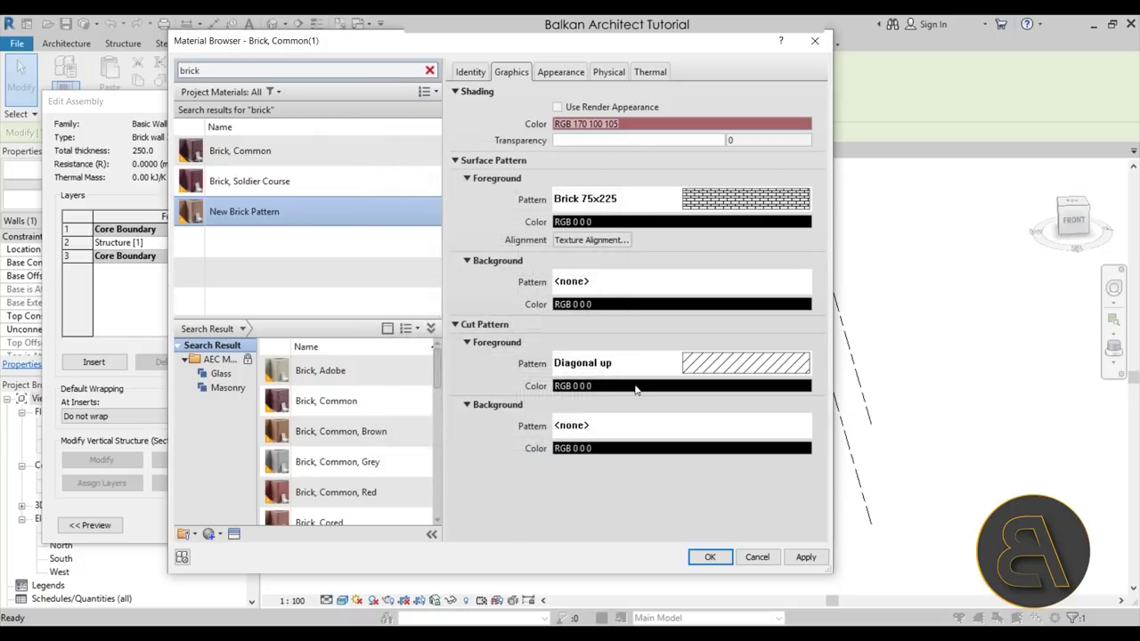
{"action": "left_click", "coordinate": [593, 241]}
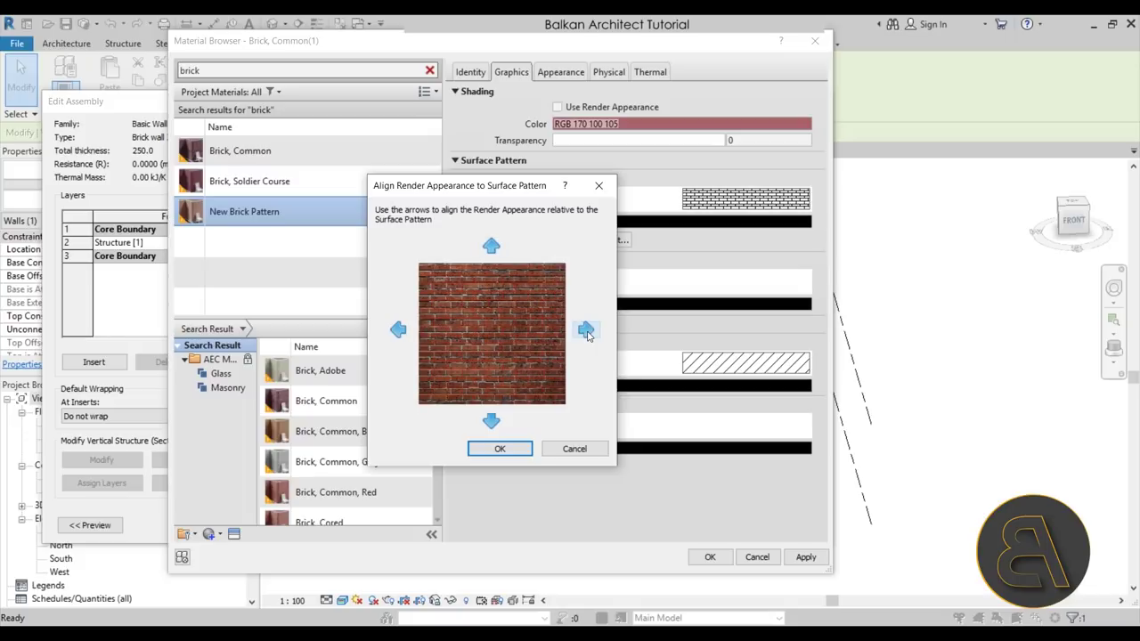
{"action": "left_click", "coordinate": [397, 330]}
{"action": "left_click", "coordinate": [522, 445]}
{"action": "left_click", "coordinate": [600, 239]}
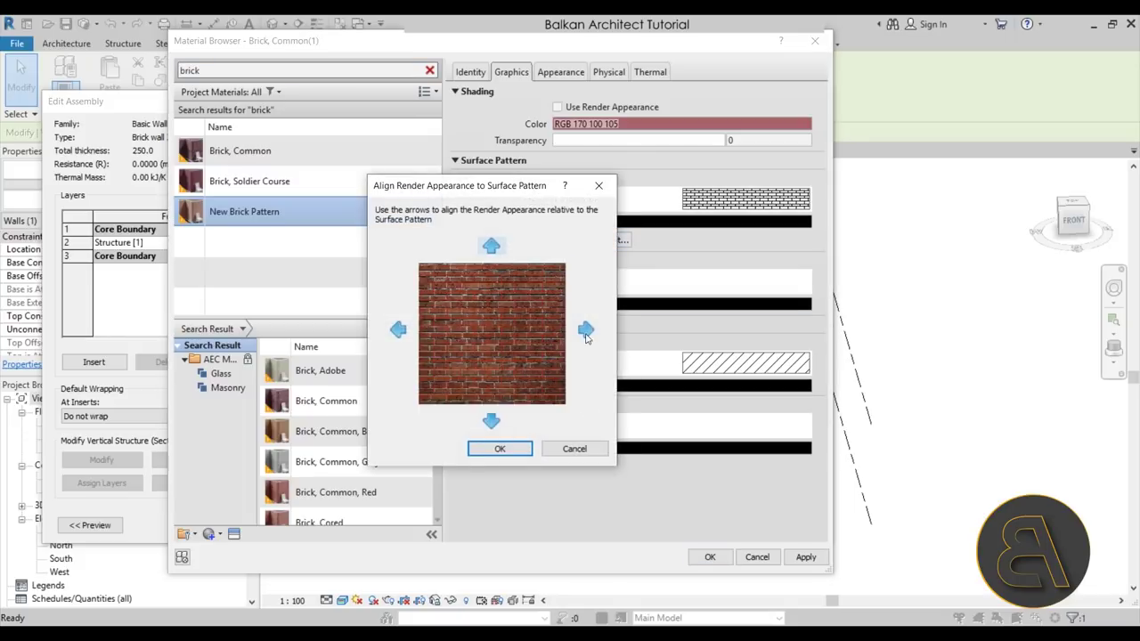
{"action": "left_click", "coordinate": [563, 448]}
Set the foreground surface pattern of the New Brick Pattern material to Brick - US Standard
{"action": "left_click", "coordinate": [710, 198]}
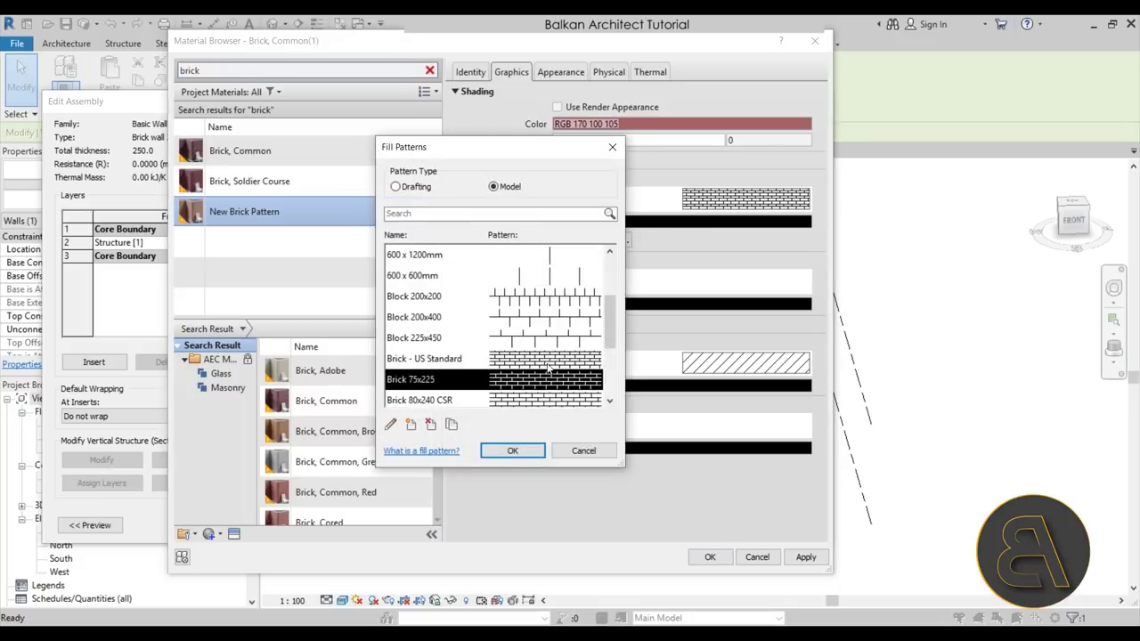
{"action": "left_click", "coordinate": [546, 359]}
{"action": "left_click", "coordinate": [522, 448]}
Shift the render appearance vertically until its brick courses line up with the surface pattern, and accept the alignment
{"action": "left_click", "coordinate": [594, 240]}
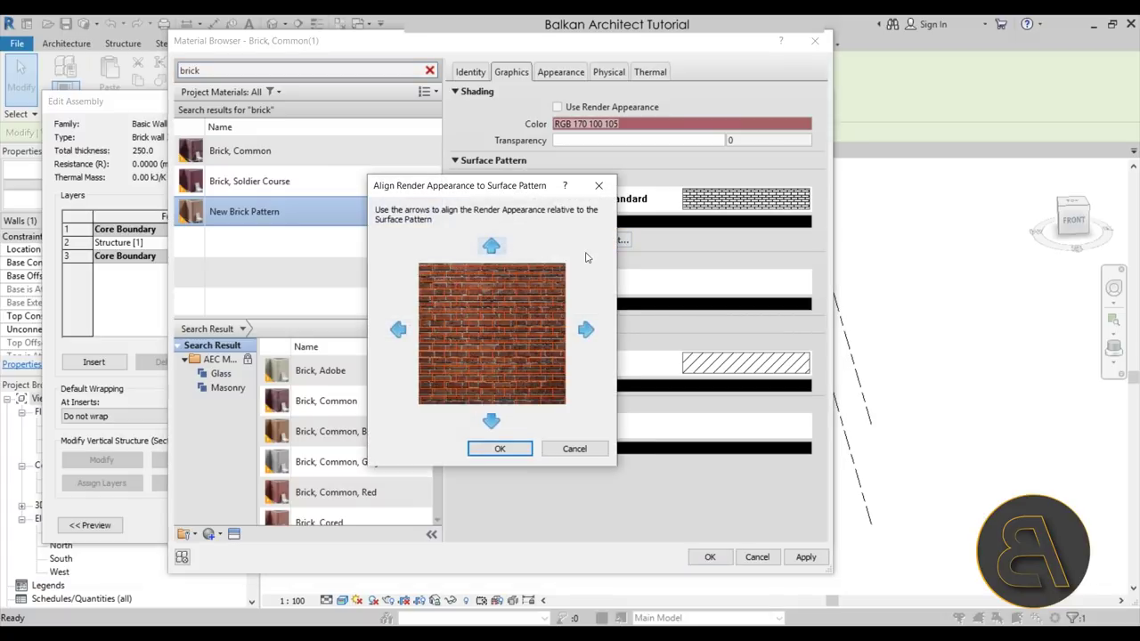
{"action": "left_click", "coordinate": [492, 252]}
{"action": "left_click", "coordinate": [490, 424]}
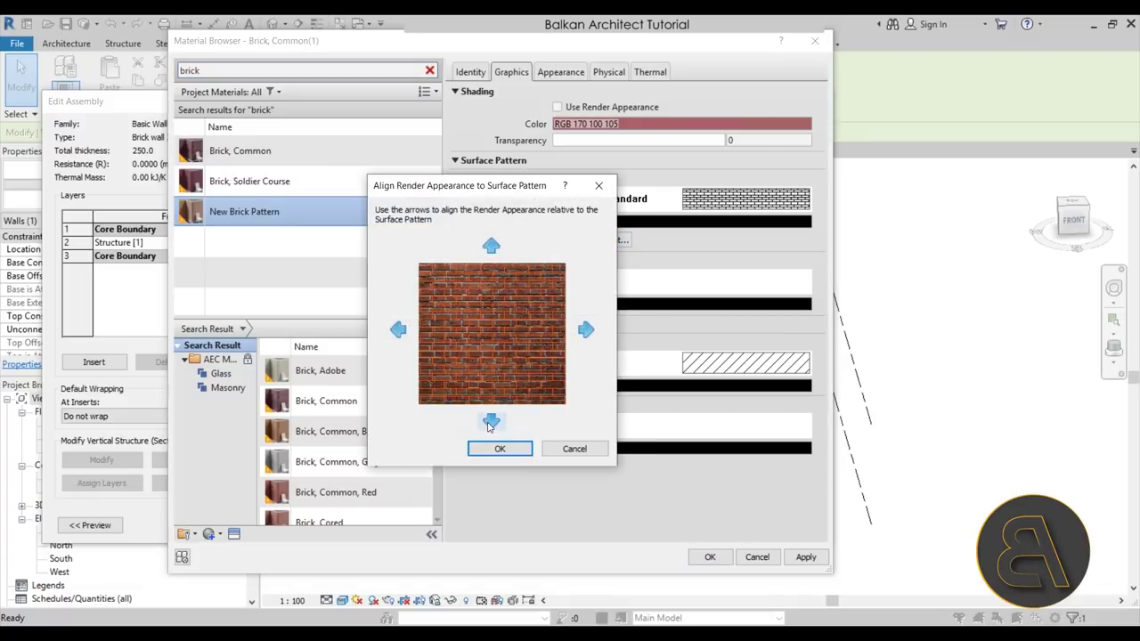
{"action": "left_click", "coordinate": [491, 249]}
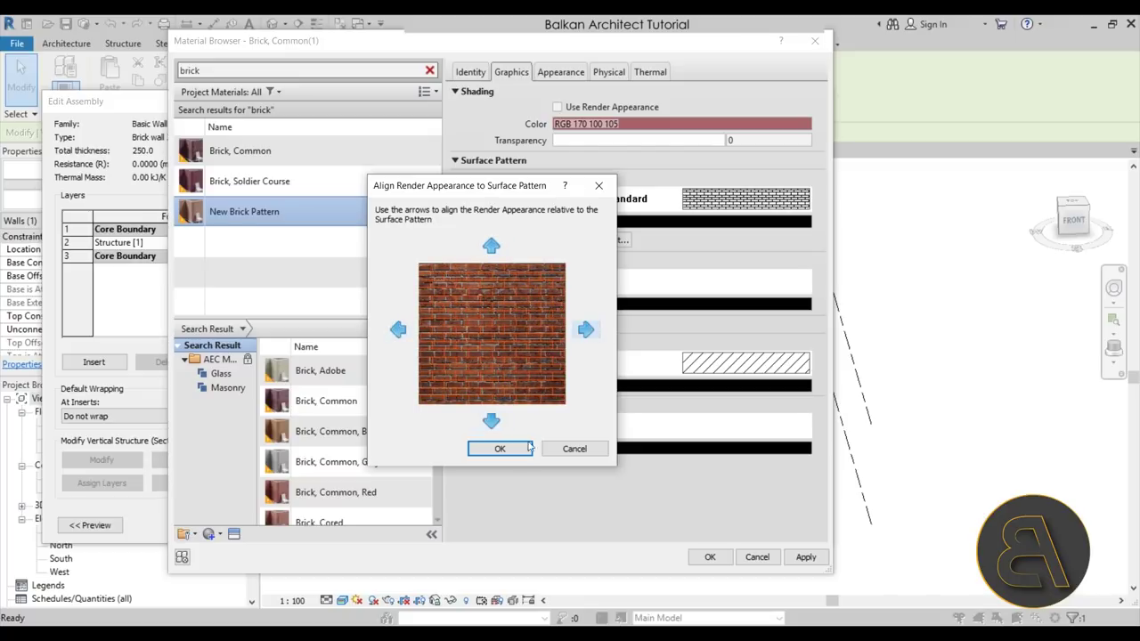
{"action": "left_click", "coordinate": [491, 423]}
{"action": "left_click", "coordinate": [500, 448]}
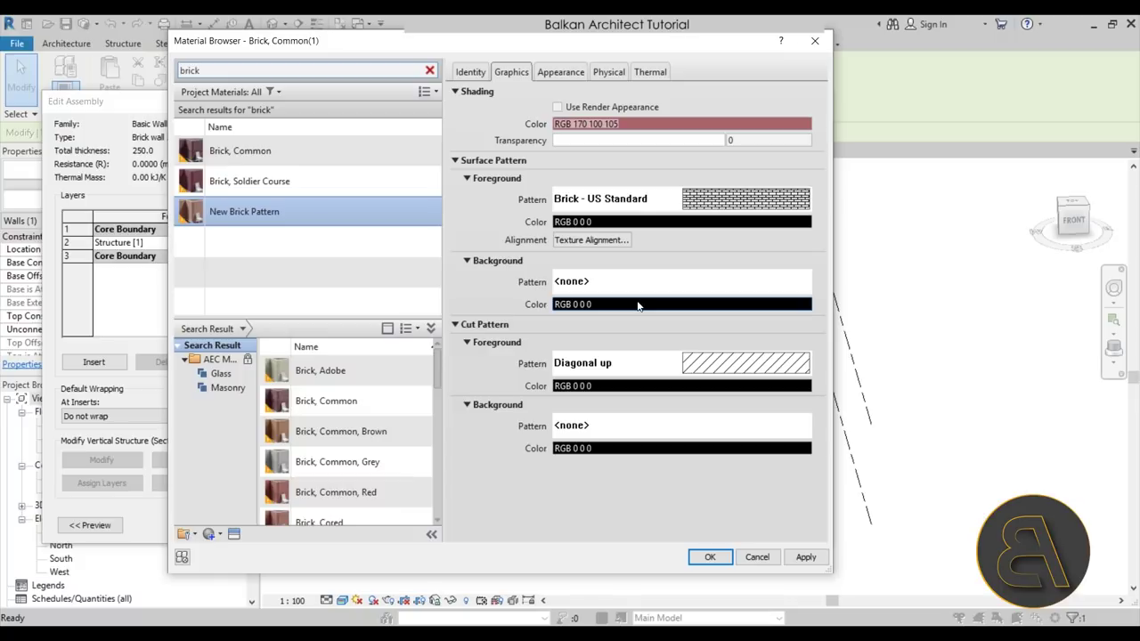
Apply the New Brick Pattern material to the wall's structure, confirm the Brick wall 25cm type changes and deselect the wall
{"action": "left_click", "coordinate": [709, 556]}
{"action": "left_click", "coordinate": [644, 515]}
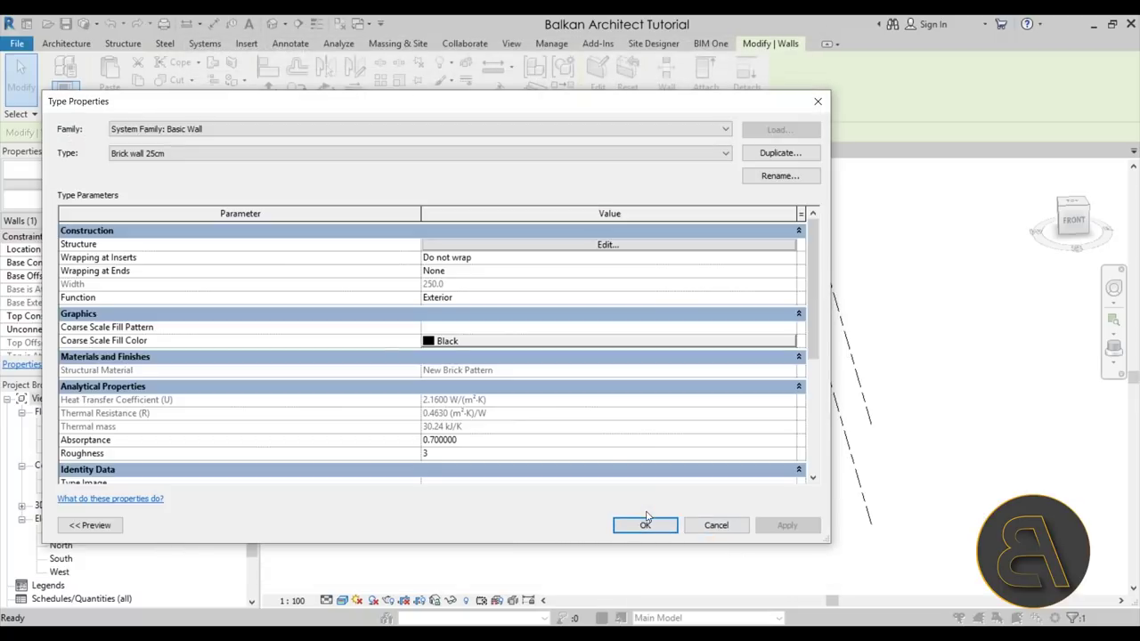
{"action": "left_click", "coordinate": [644, 525]}
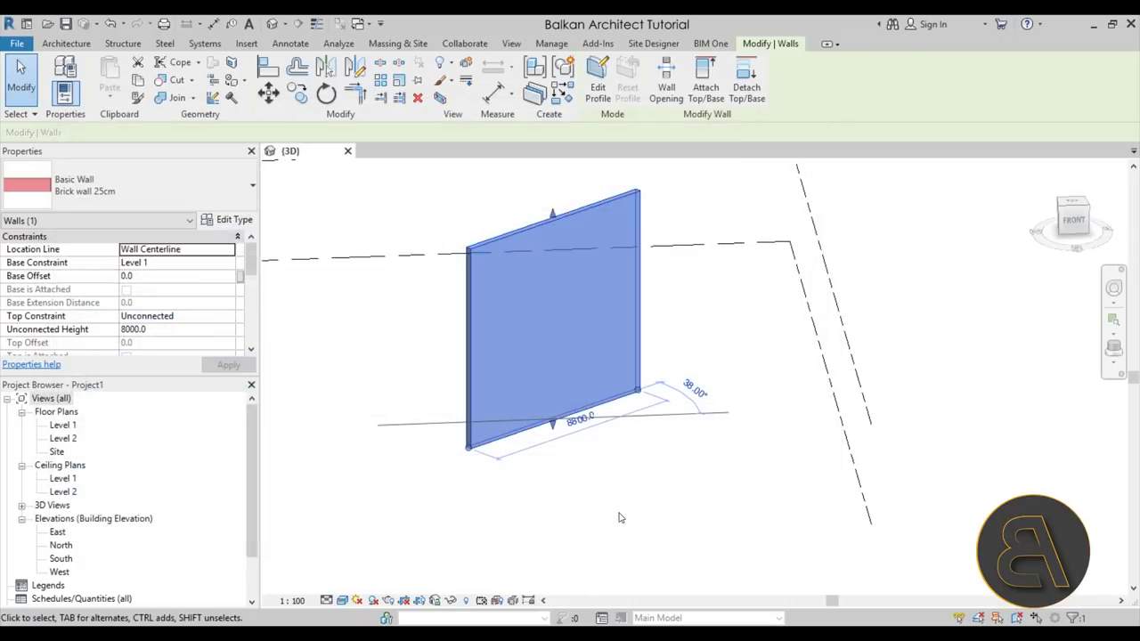
{"action": "left_click", "coordinate": [623, 515]}
Preview the brick wall up close in Ray Trace without saving the project, and exit the preview
{"action": "middle_click_drag", "start_coordinate": [667, 407], "coordinate": [486, 326], "text": "shift"}
{"action": "scroll", "coordinate": [534, 322], "scroll_direction": "up", "scroll_amount": 6}
{"action": "scroll", "coordinate": [486, 327], "scroll_direction": "up", "scroll_amount": 3}
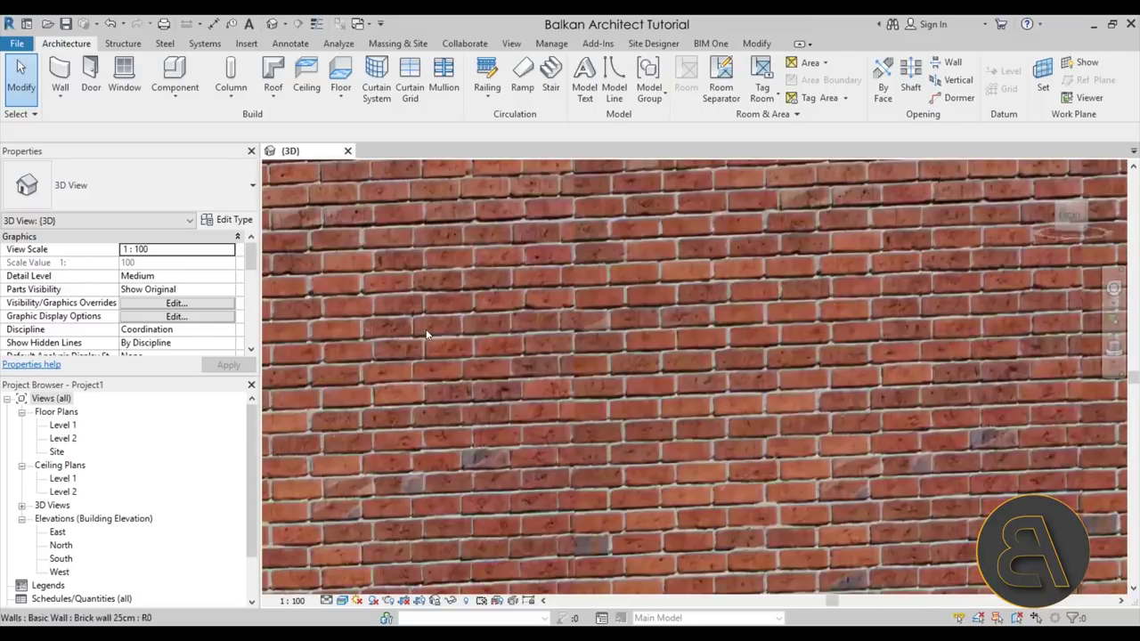
{"action": "scroll", "coordinate": [599, 346], "scroll_direction": "down", "scroll_amount": 1}
{"action": "left_click", "coordinate": [357, 600]}
{"action": "left_click", "coordinate": [360, 587]}
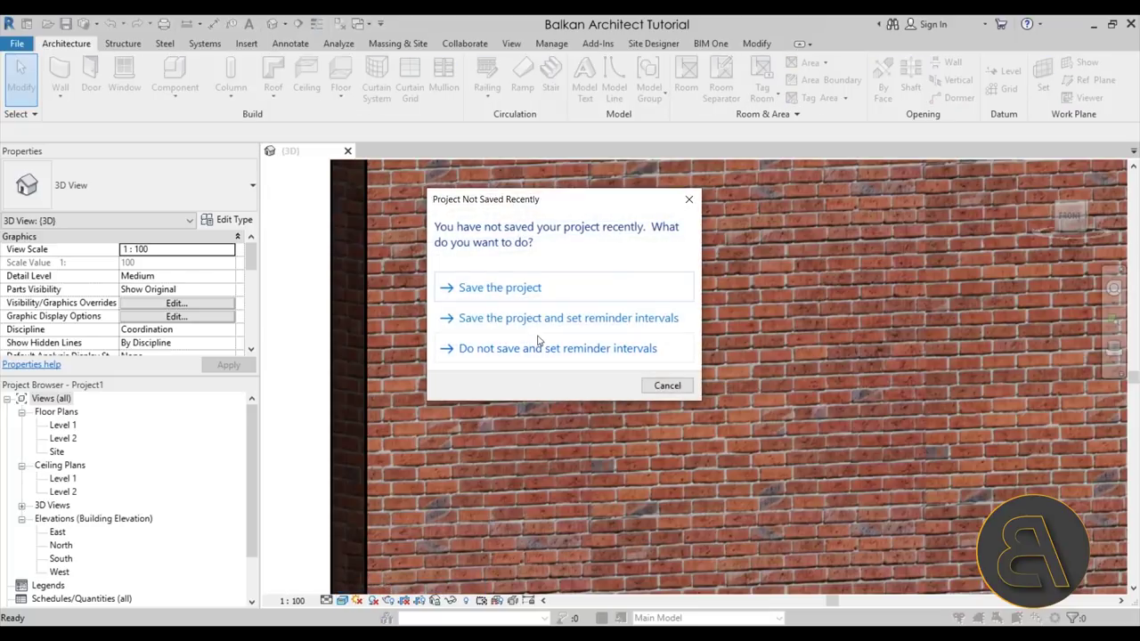
{"action": "left_click", "coordinate": [664, 384]}
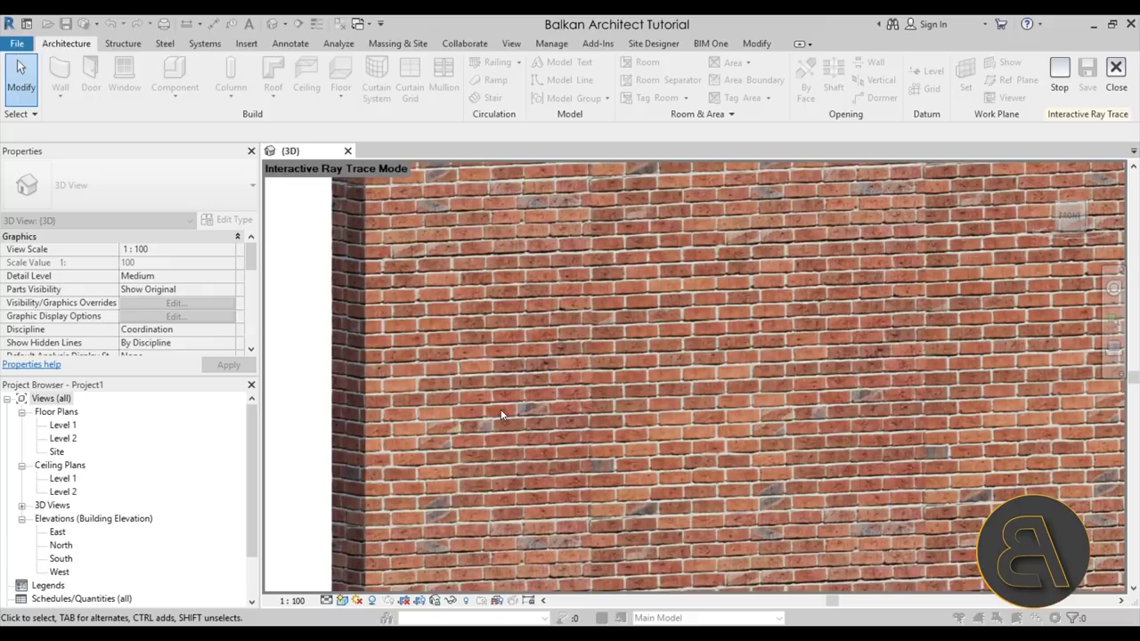
{"action": "key", "text": "Escape"}
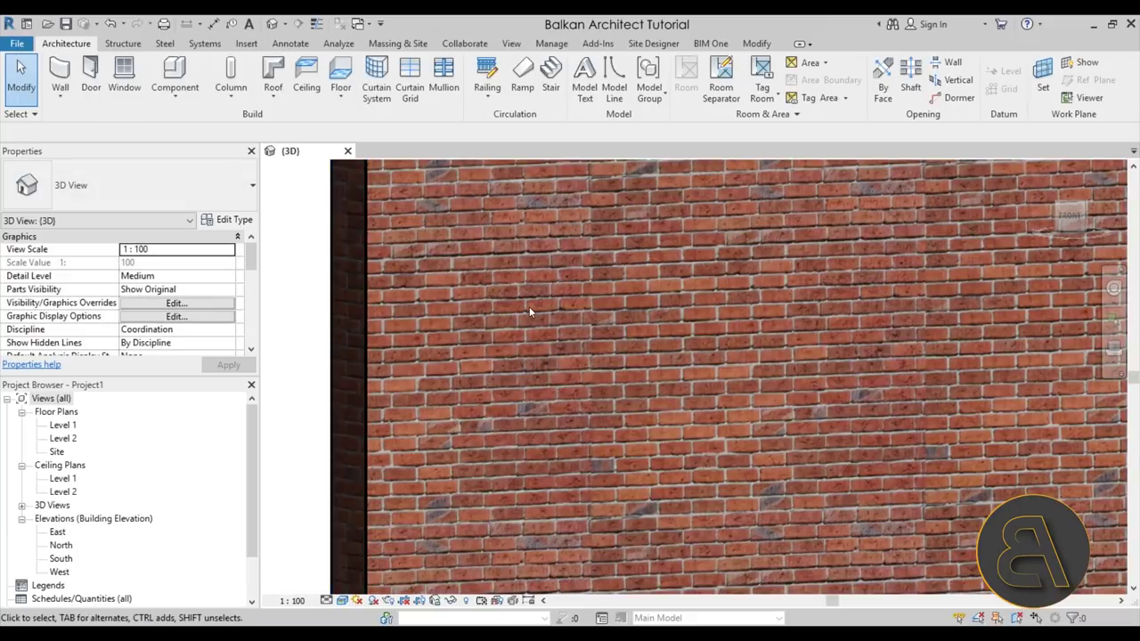
Examine the brick texture along the wall's lower edge and end corner at different distances
{"action": "scroll", "coordinate": [492, 307], "scroll_direction": "down", "scroll_amount": 6}
{"action": "middle_click_drag", "start_coordinate": [495, 303], "coordinate": [478, 487], "text": "shift"}
{"action": "scroll", "coordinate": [454, 493], "scroll_direction": "up", "scroll_amount": 5}
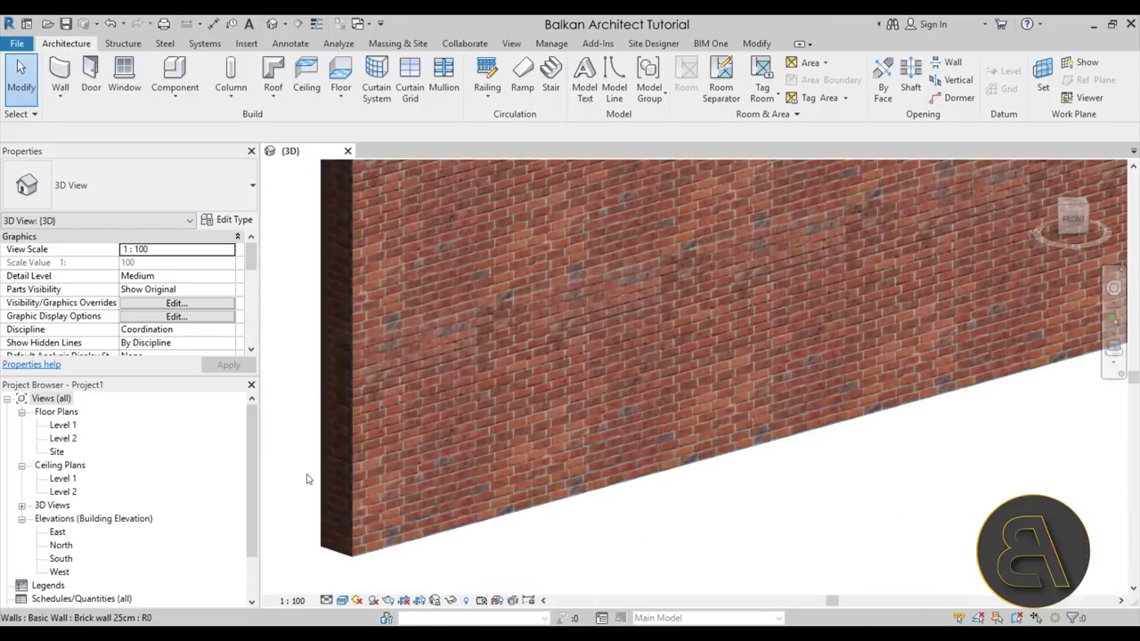
{"action": "scroll", "coordinate": [384, 440], "scroll_direction": "down", "scroll_amount": 3}
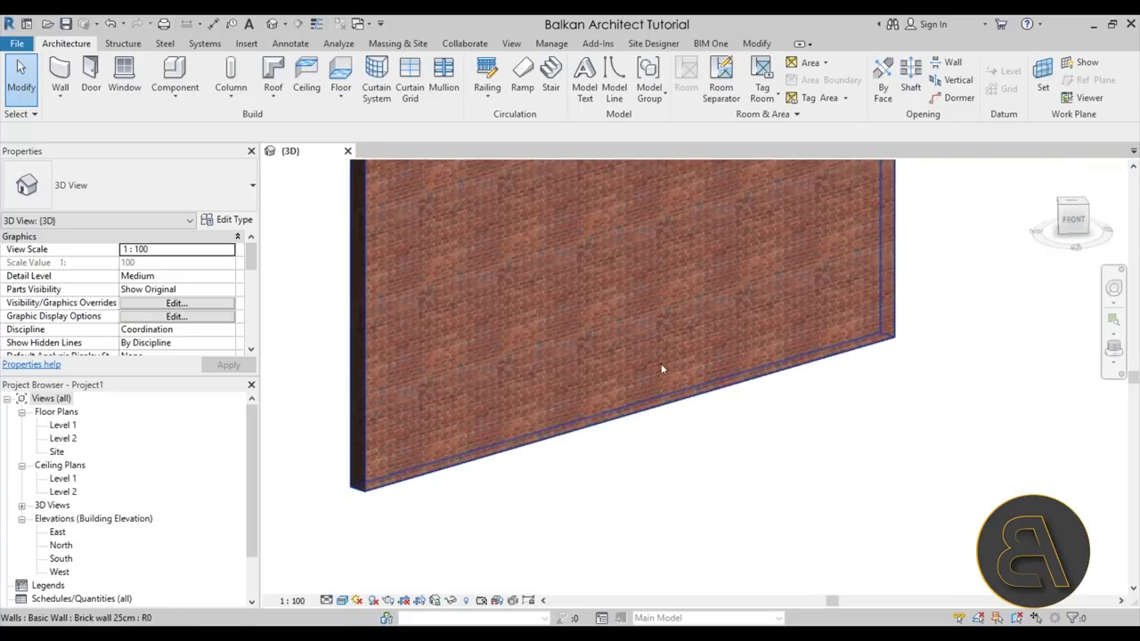
{"action": "middle_click_drag", "start_coordinate": [823, 492], "coordinate": [810, 505]}
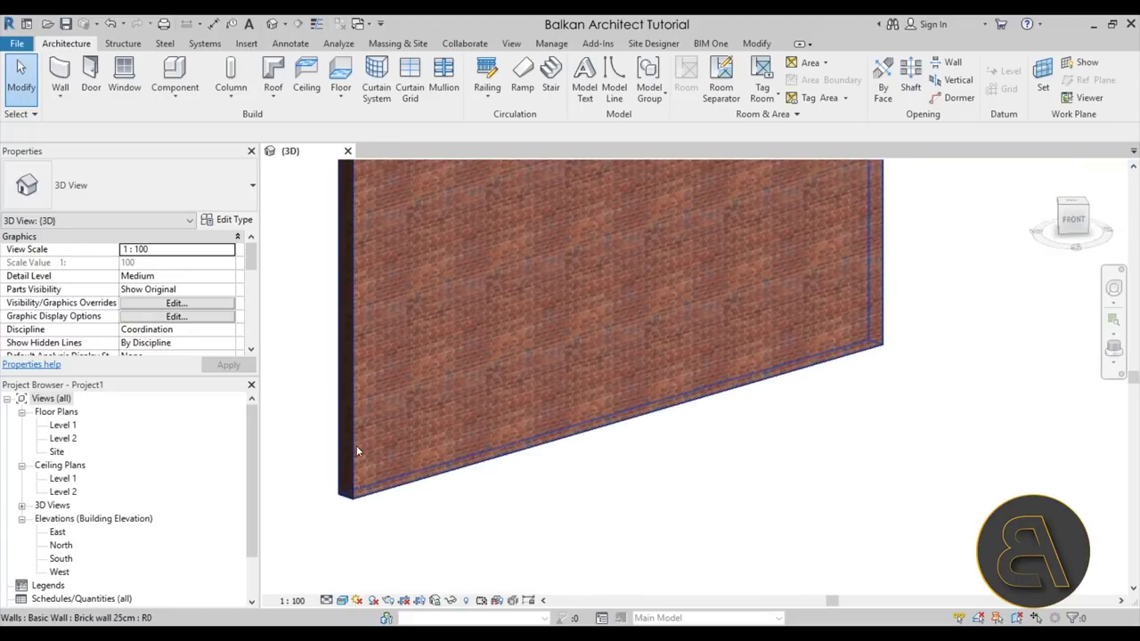
{"action": "scroll", "coordinate": [352, 427], "scroll_direction": "up", "scroll_amount": 2}
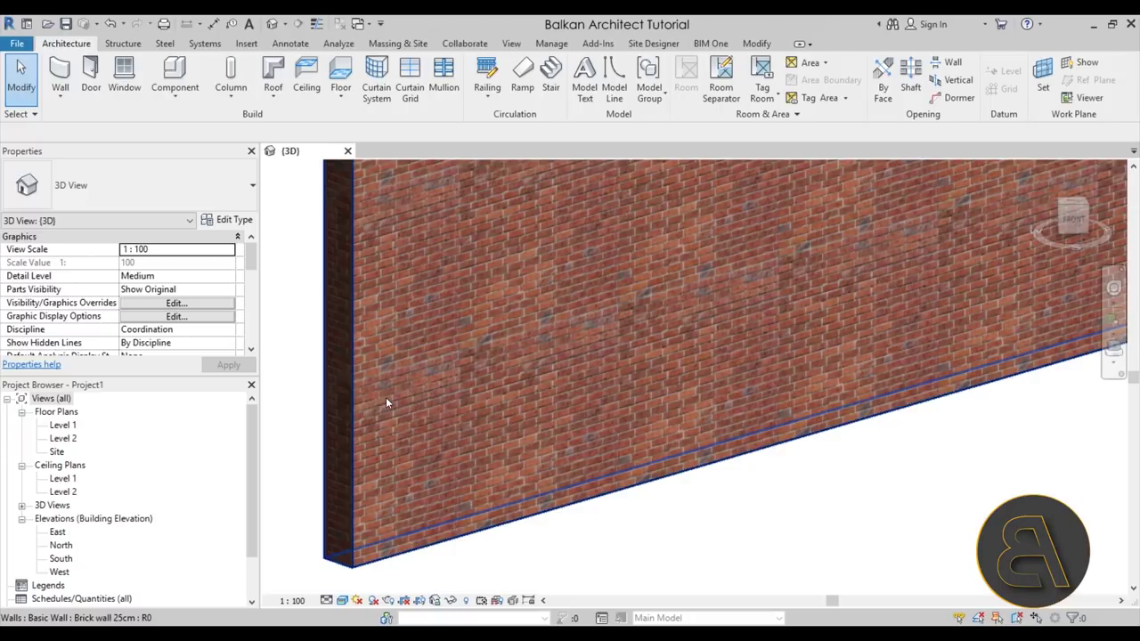
Place a horizontal Cornice wall sweep along the brick wall's face, about 1100 mm above Level 1, and finish the placement
{"action": "scroll", "coordinate": [386, 397], "scroll_direction": "down", "scroll_amount": 1}
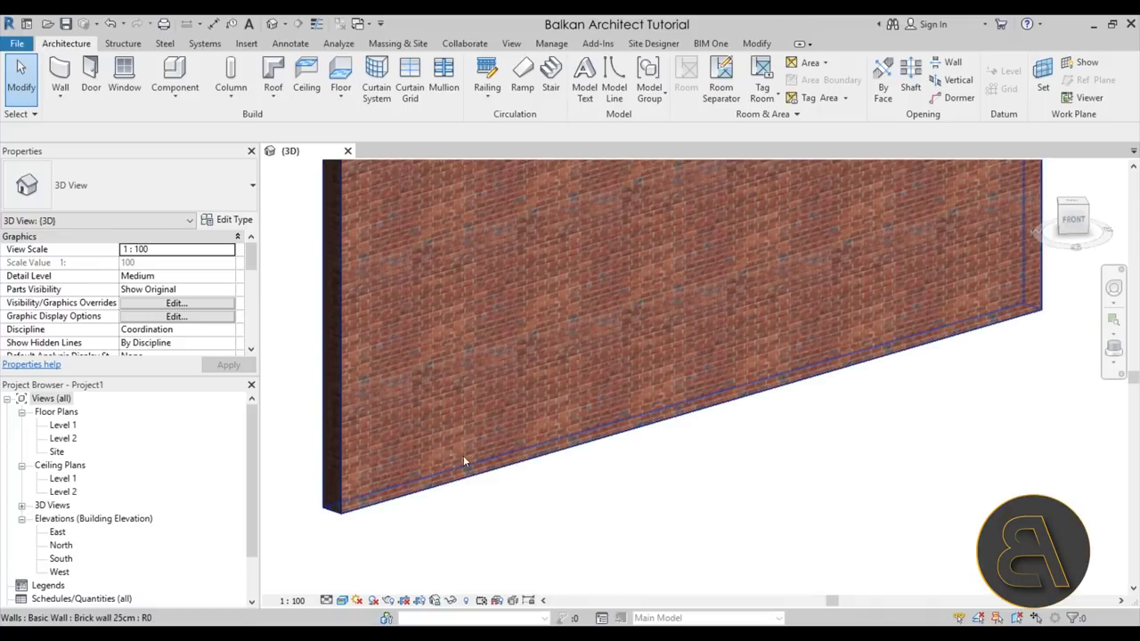
{"action": "scroll", "coordinate": [534, 463], "scroll_direction": "down", "scroll_amount": 2}
{"action": "scroll", "coordinate": [589, 472], "scroll_direction": "down", "scroll_amount": 1}
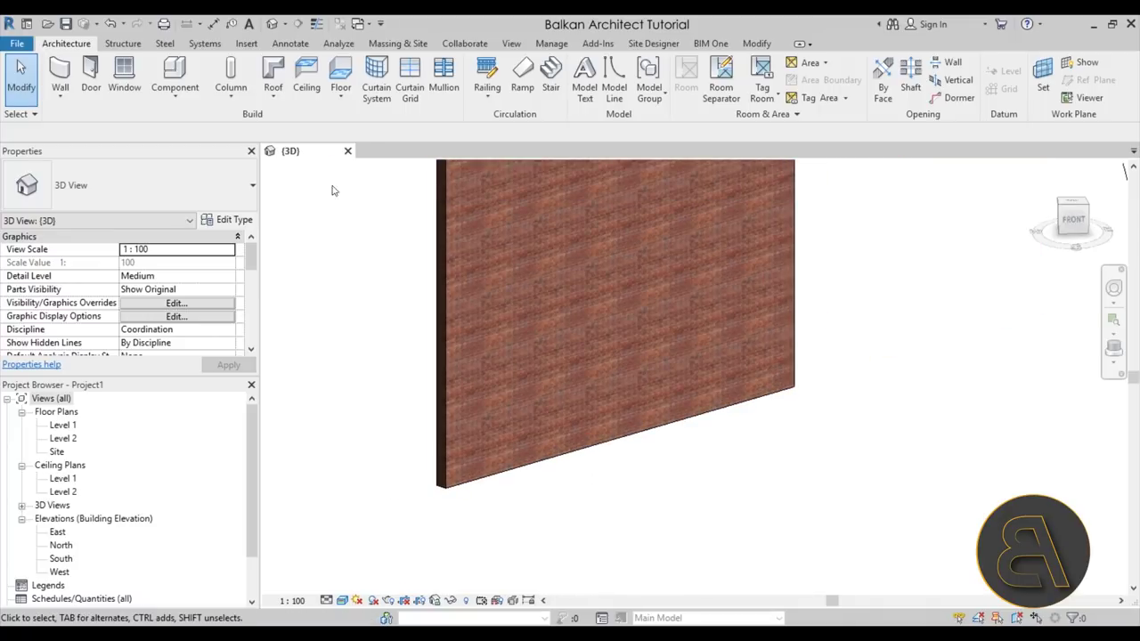
{"action": "left_click", "coordinate": [60, 97]}
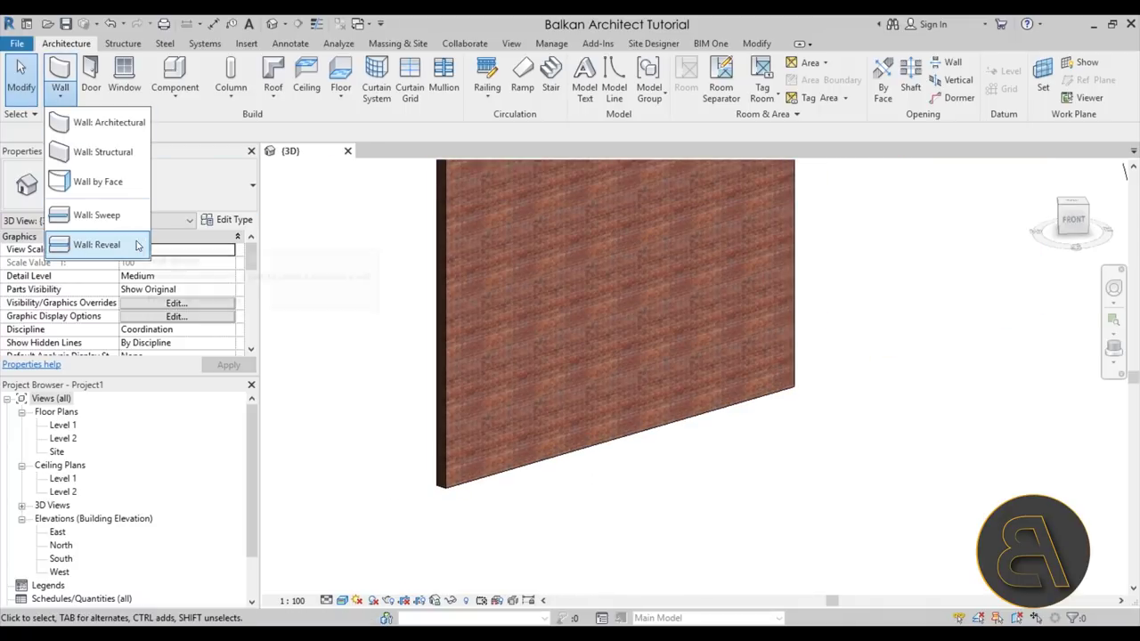
{"action": "left_click", "coordinate": [108, 222]}
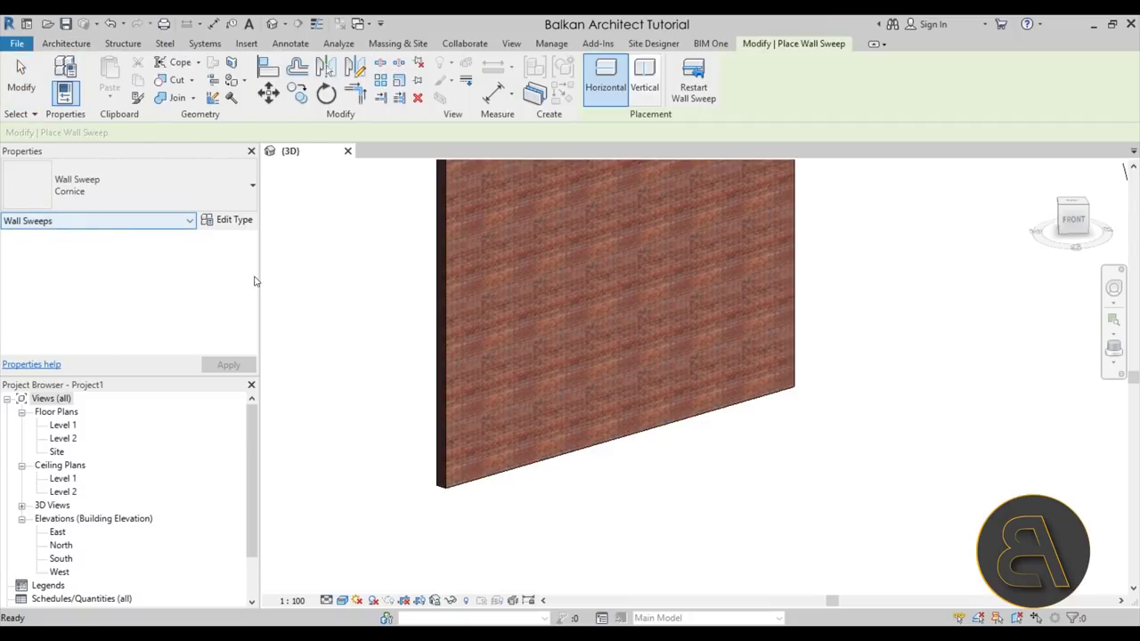
{"action": "left_click", "coordinate": [126, 195]}
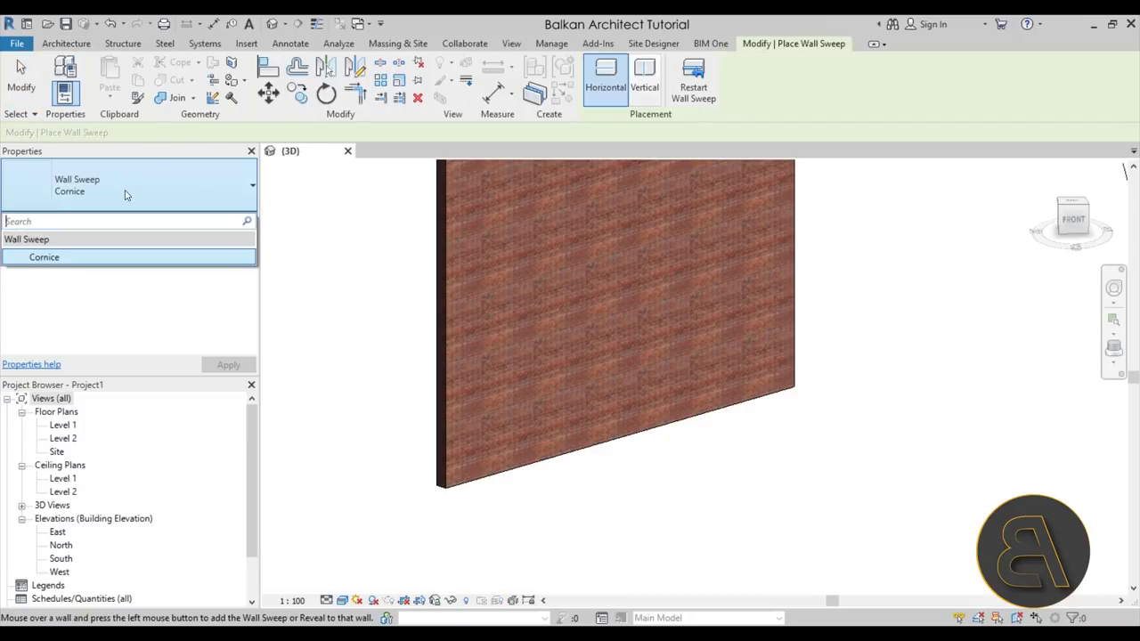
{"action": "left_click", "coordinate": [61, 260]}
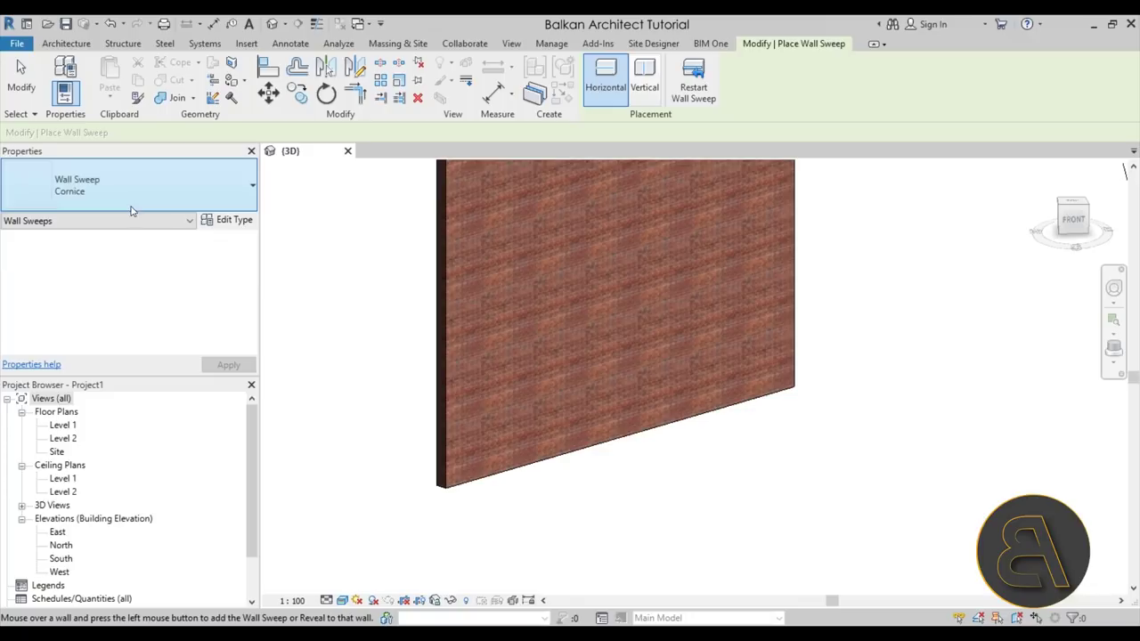
{"action": "left_click", "coordinate": [538, 402]}
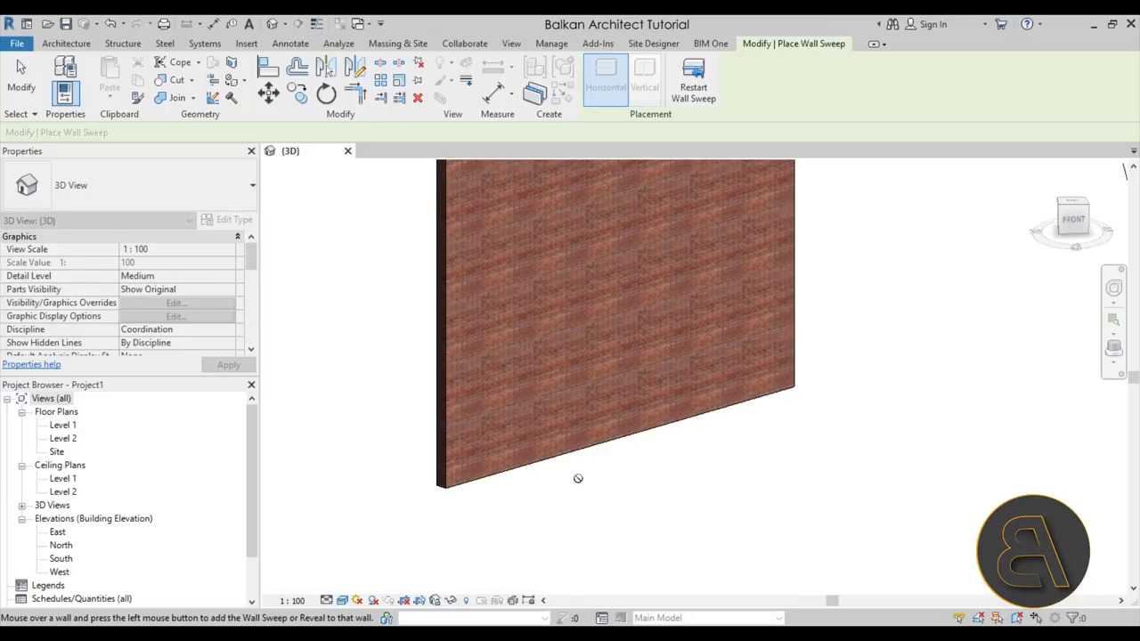
{"action": "key", "text": "Escape"}
{"action": "scroll", "coordinate": [447, 411], "scroll_direction": "up", "scroll_amount": 4}
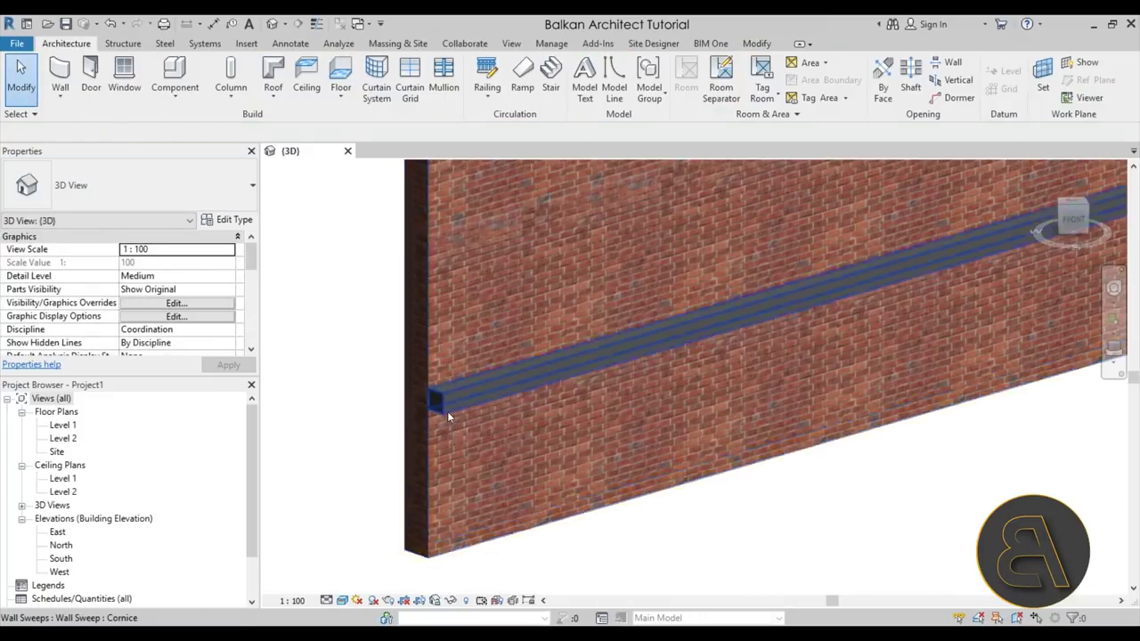
Select the new sweep on the wall and duplicate its type as Brick sweep
{"action": "left_click", "coordinate": [441, 393]}
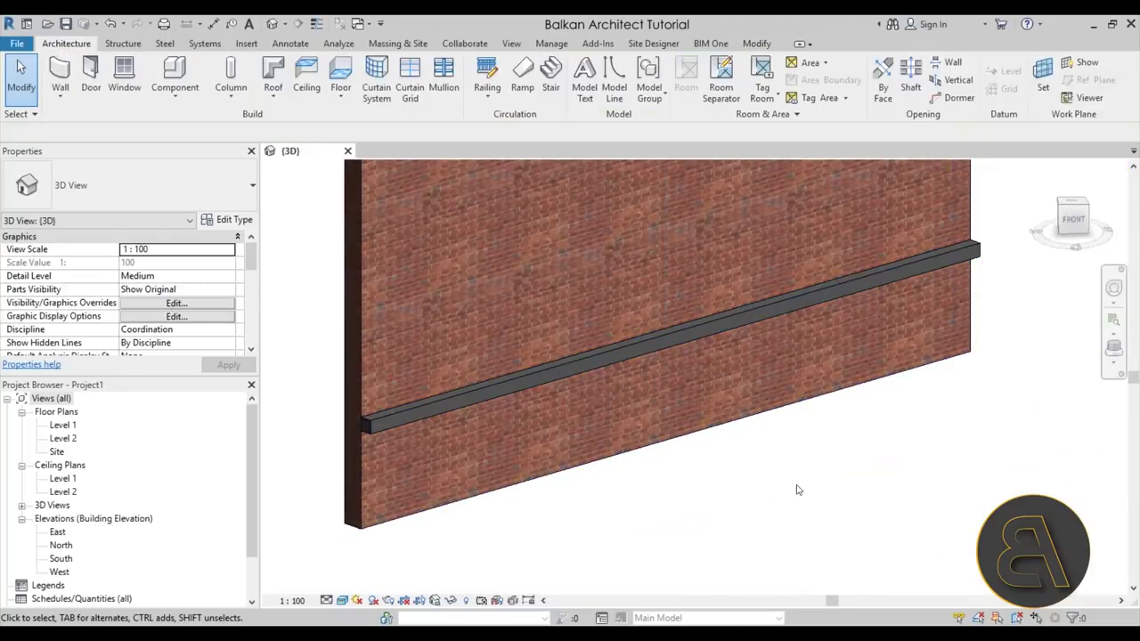
{"action": "scroll", "coordinate": [445, 378], "scroll_direction": "up", "scroll_amount": 4}
{"action": "left_click", "coordinate": [444, 416]}
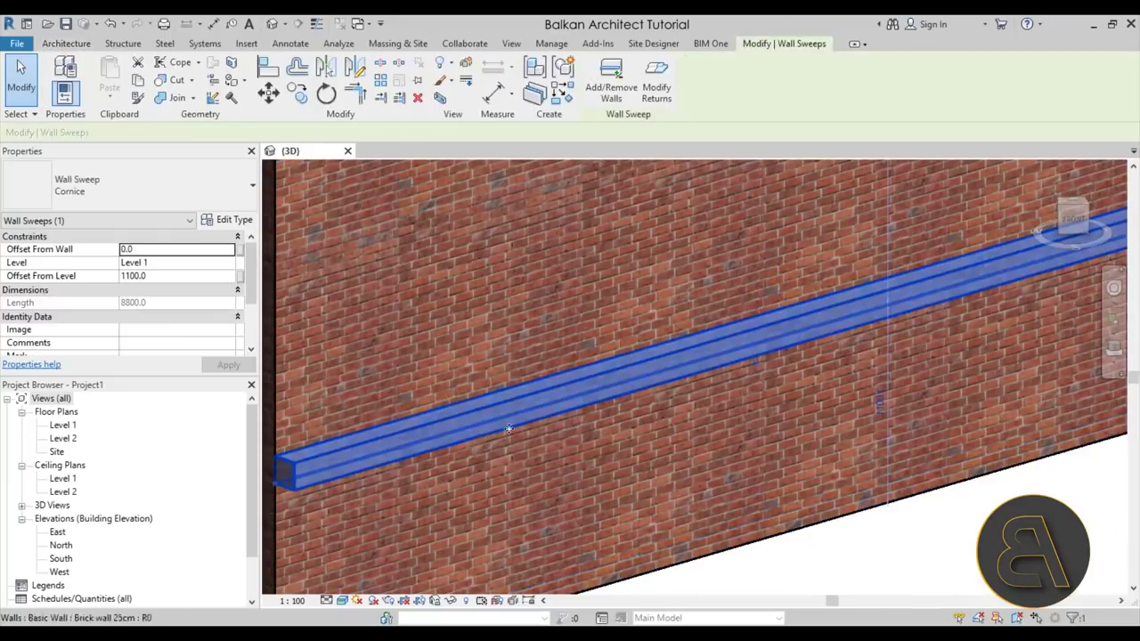
{"action": "scroll", "coordinate": [507, 438], "scroll_direction": "down", "scroll_amount": 3}
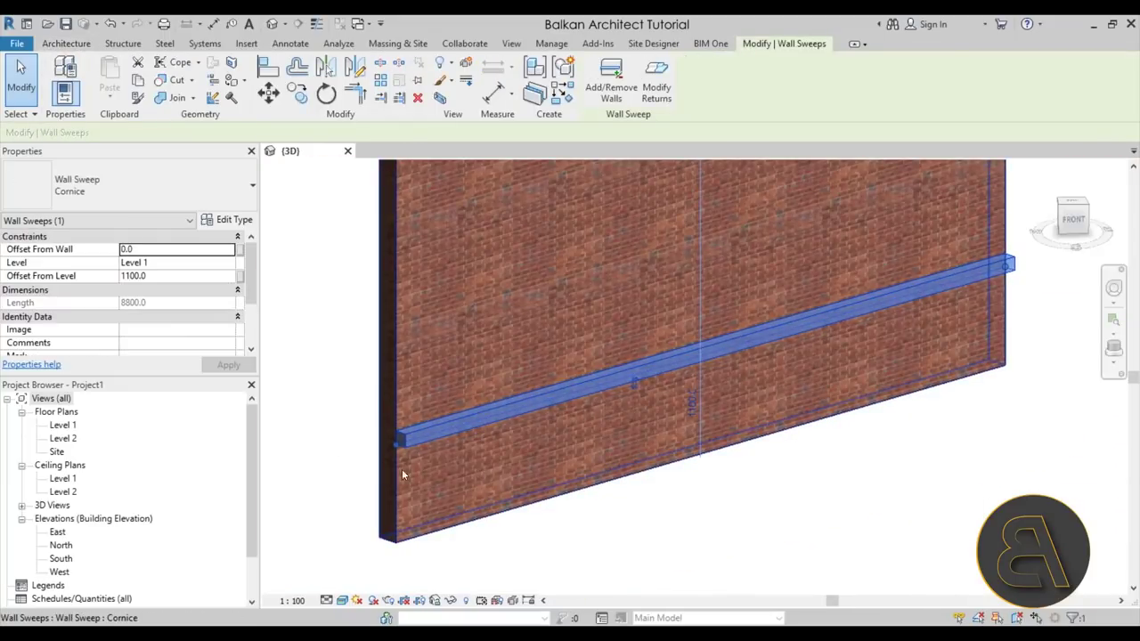
{"action": "middle_click_drag", "start_coordinate": [502, 499], "coordinate": [482, 493]}
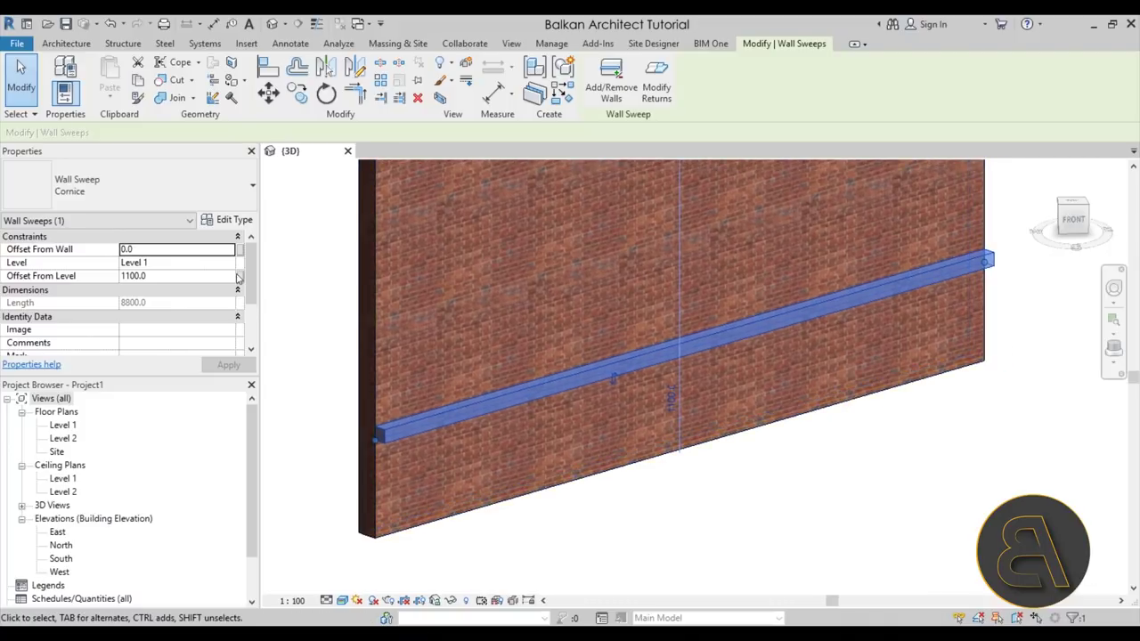
{"action": "left_click", "coordinate": [234, 222]}
{"action": "left_click", "coordinate": [750, 153]}
{"action": "type", "text": "Bri"}
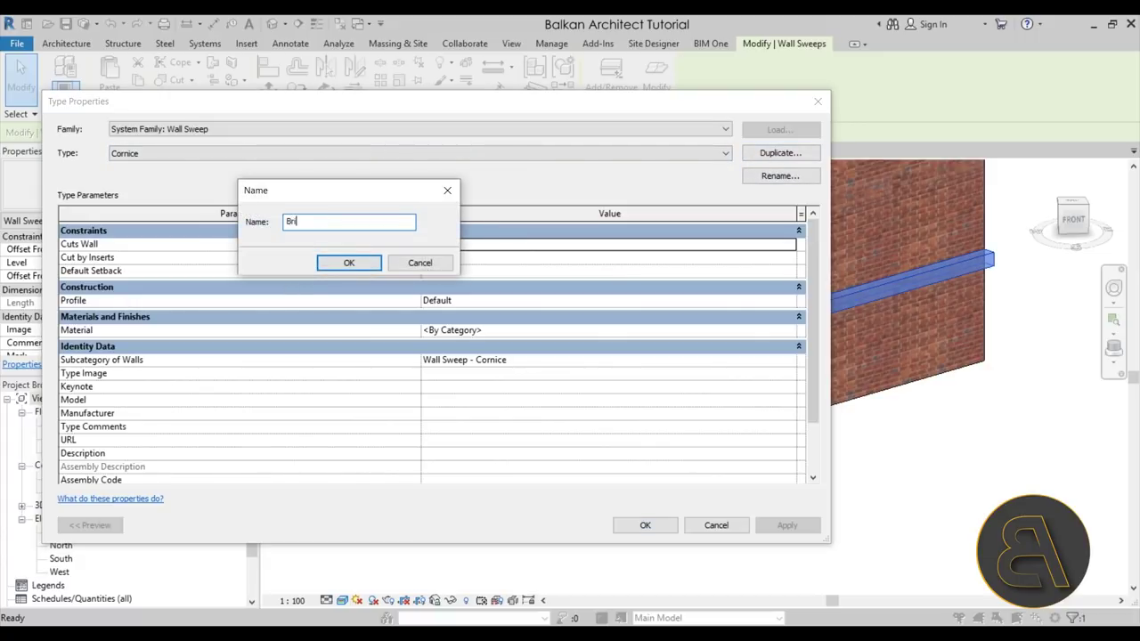
{"action": "type", "text": "ck sweep"}
{"action": "key", "text": "Return"}
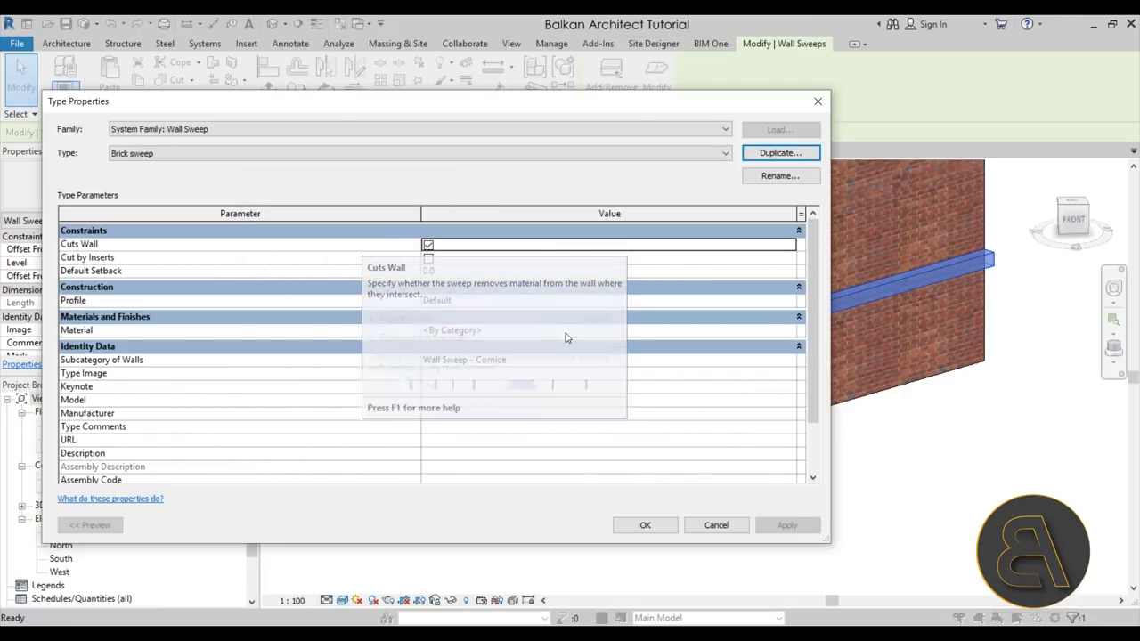
Assign the New Brick Pattern material to the Brick sweep type
{"action": "left_click", "coordinate": [787, 335]}
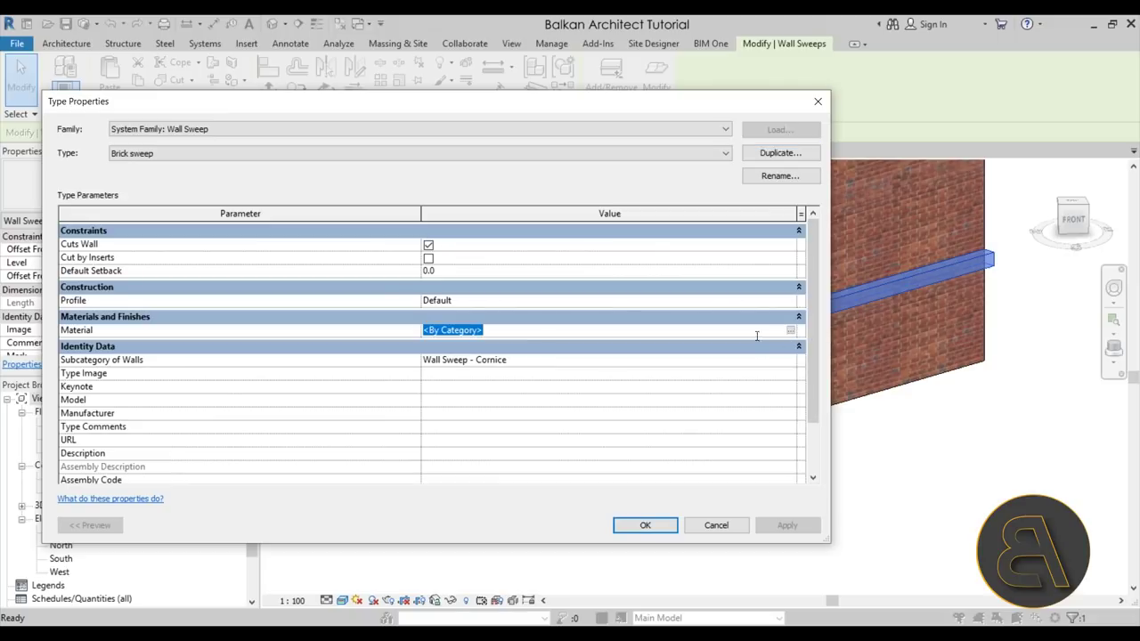
{"action": "left_click", "coordinate": [790, 333]}
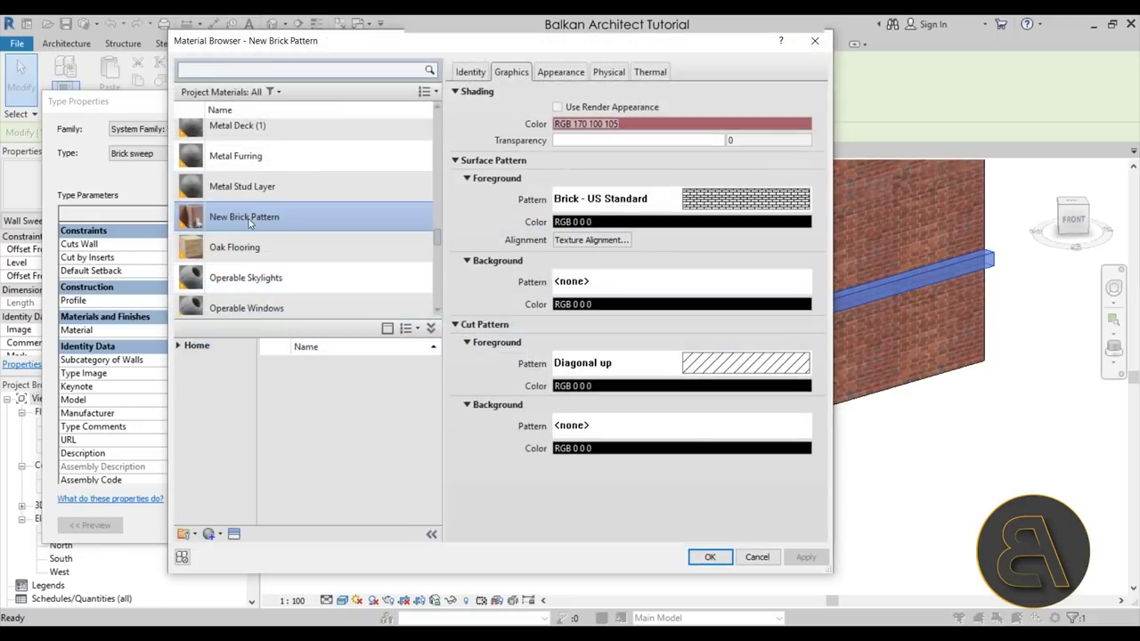
{"action": "key", "text": "Return"}
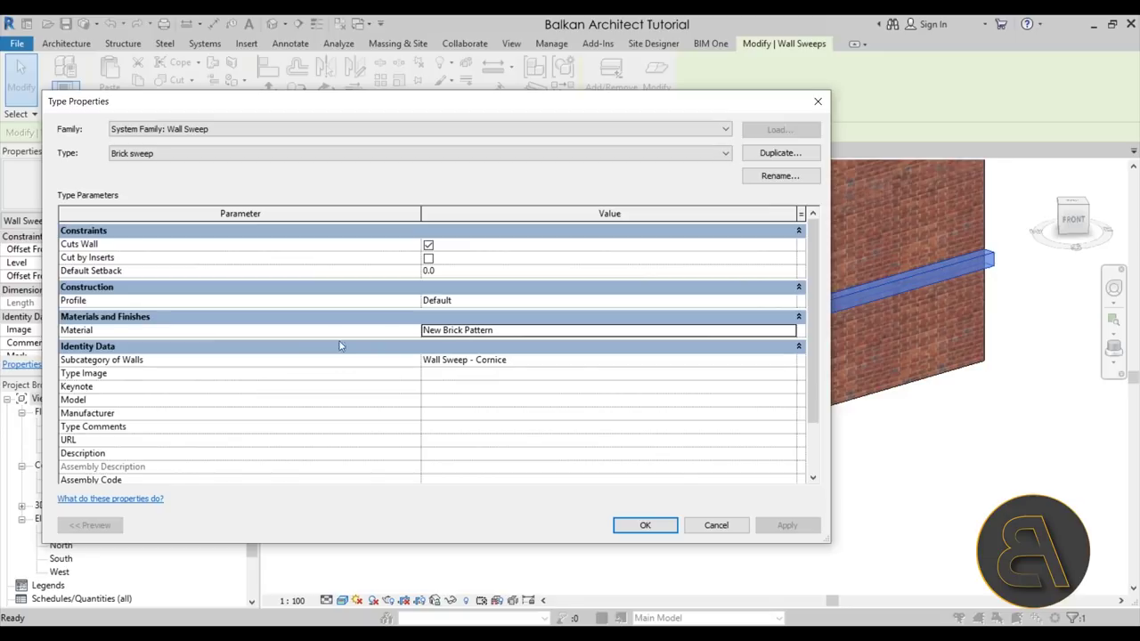
Set the Brick sweep profile to M_Wall Sweep-Brick Soldier Course : 1 Brick, apply the type and check the sweep's end up close
{"action": "mouse_move", "coordinate": [83, 309]}
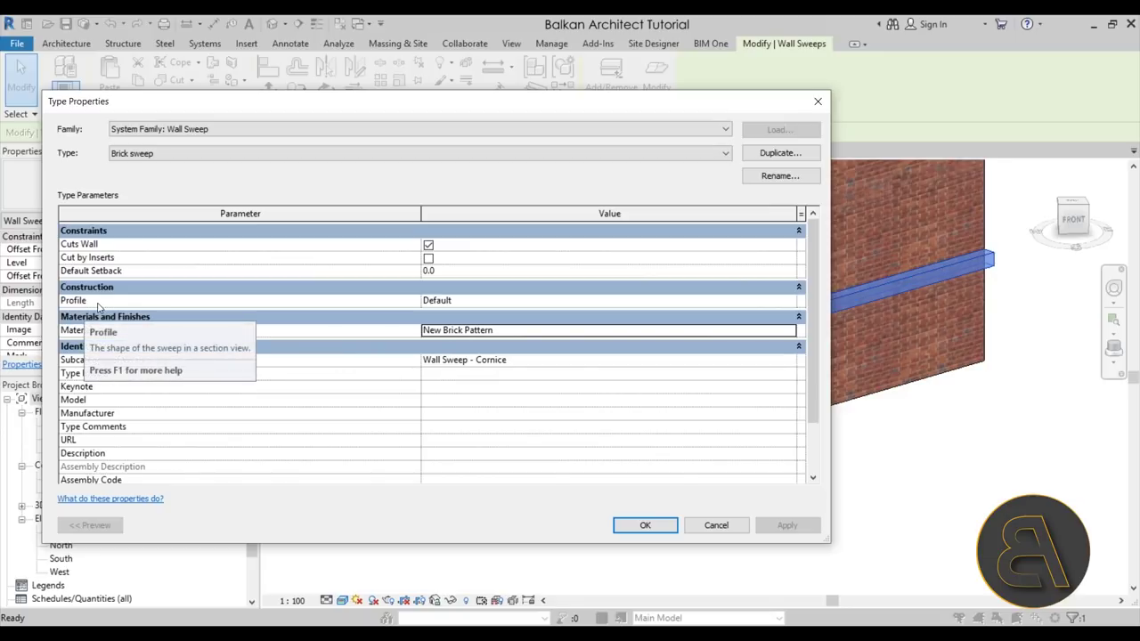
{"action": "left_click", "coordinate": [743, 303]}
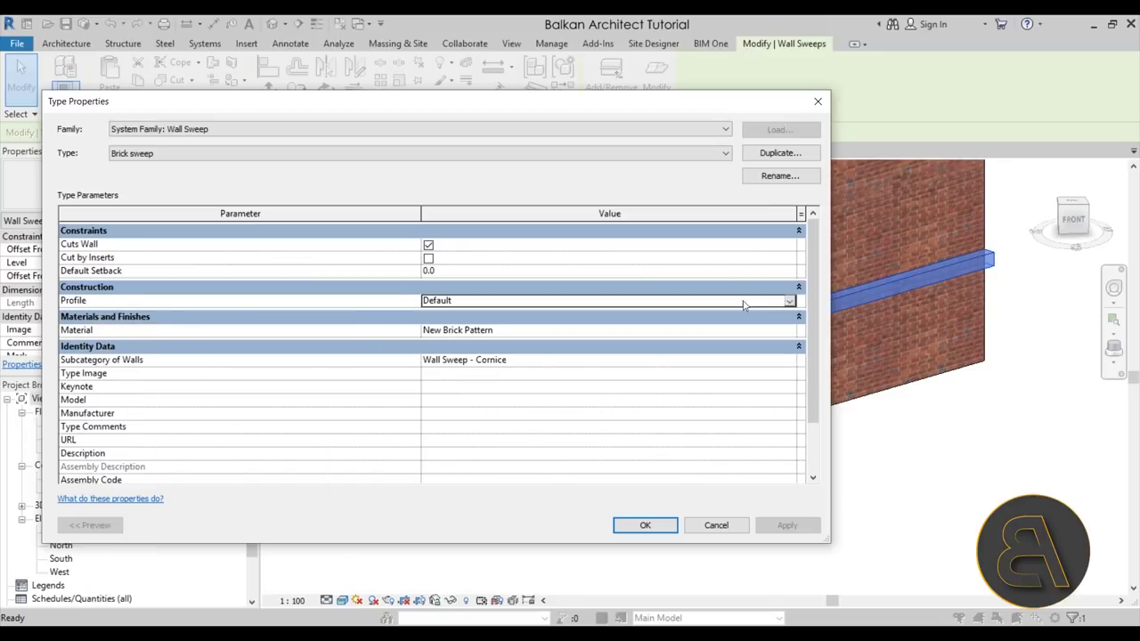
{"action": "left_click", "coordinate": [789, 302]}
{"action": "scroll", "coordinate": [543, 343], "scroll_direction": "down", "scroll_amount": 2}
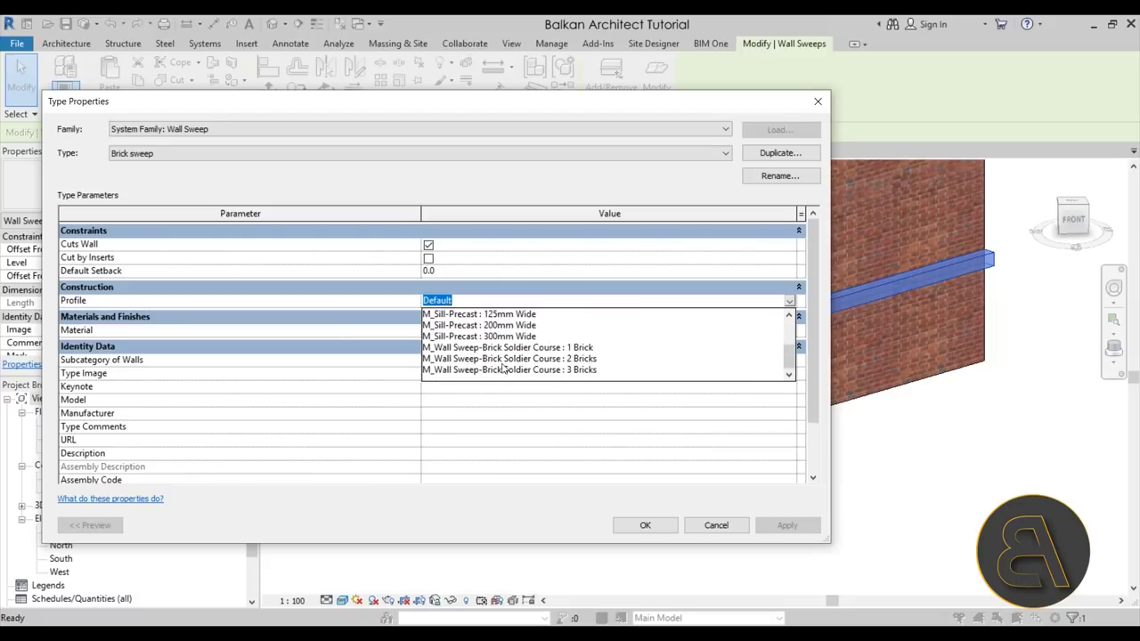
{"action": "left_click", "coordinate": [479, 349]}
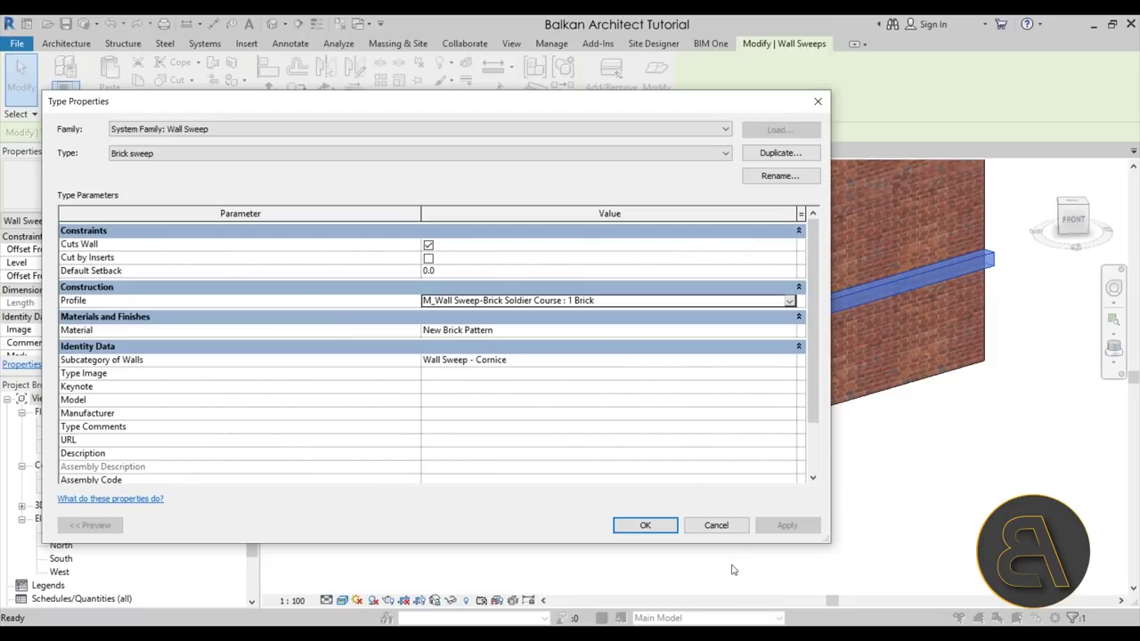
{"action": "left_click", "coordinate": [644, 526]}
{"action": "left_click", "coordinate": [588, 556]}
{"action": "scroll", "coordinate": [410, 450], "scroll_direction": "up", "scroll_amount": 5}
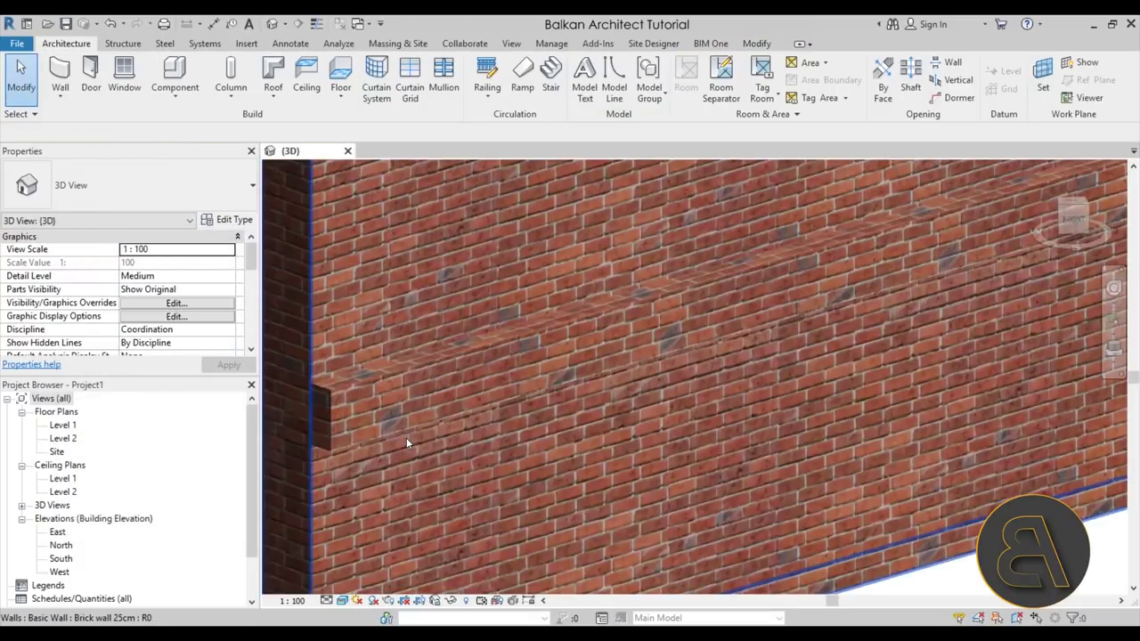
{"action": "scroll", "coordinate": [346, 480], "scroll_direction": "down", "scroll_amount": 2}
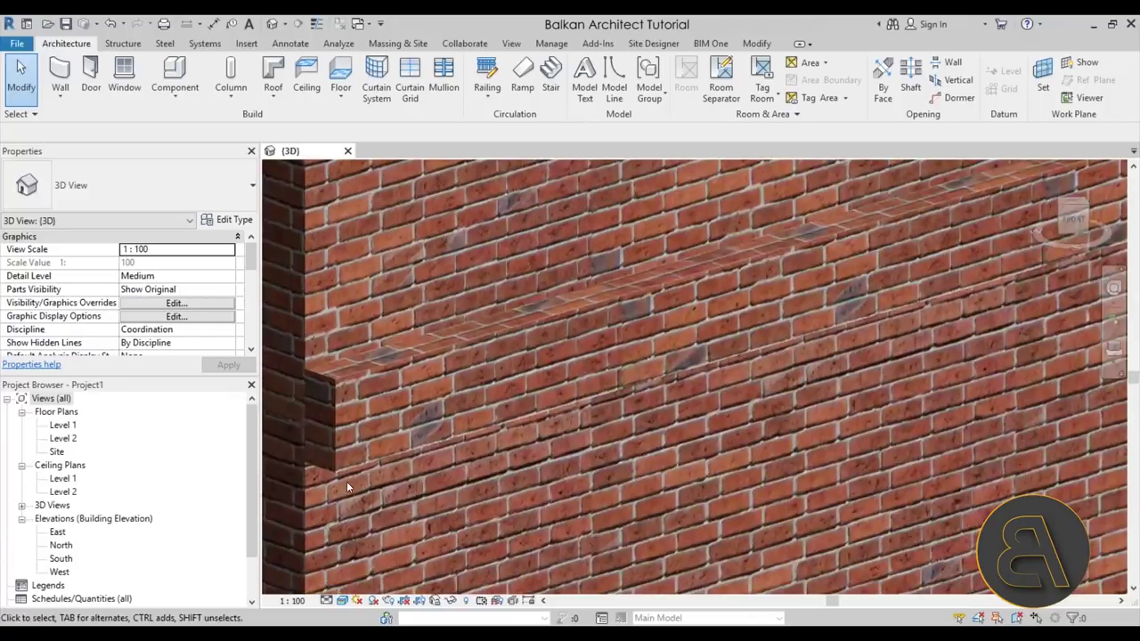
Change the Brick sweep type's material to Brick, Soldier Course, apply it and deselect the sweep
{"action": "left_click", "coordinate": [404, 370]}
{"action": "scroll", "coordinate": [518, 457], "scroll_direction": "down", "scroll_amount": 2}
{"action": "left_click", "coordinate": [518, 458]}
{"action": "left_click", "coordinate": [457, 363]}
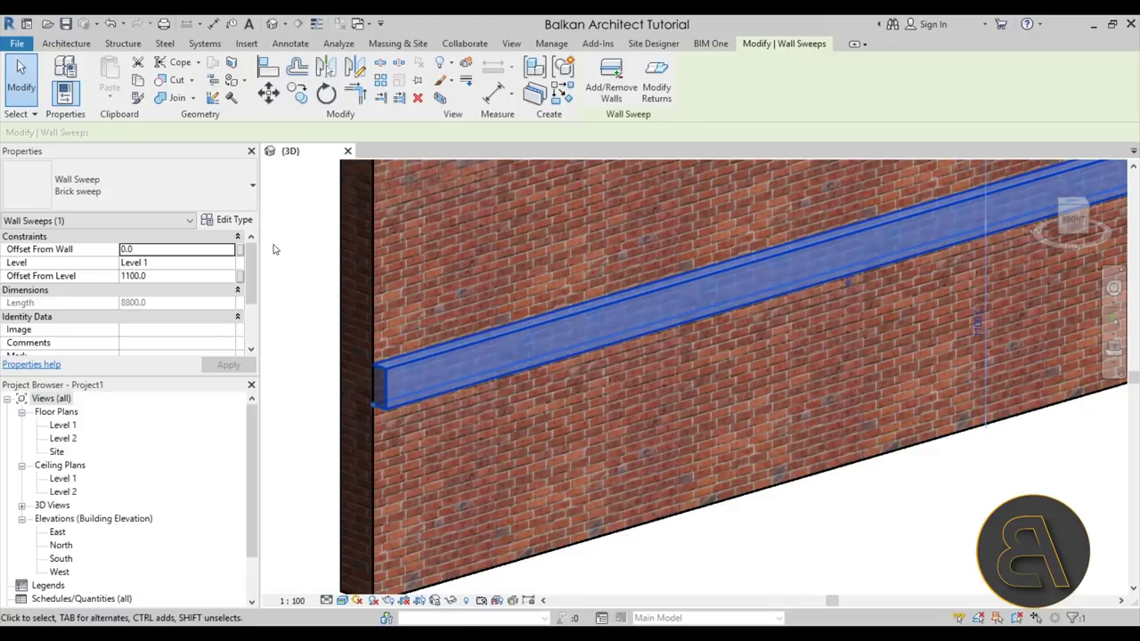
{"action": "left_click", "coordinate": [238, 223]}
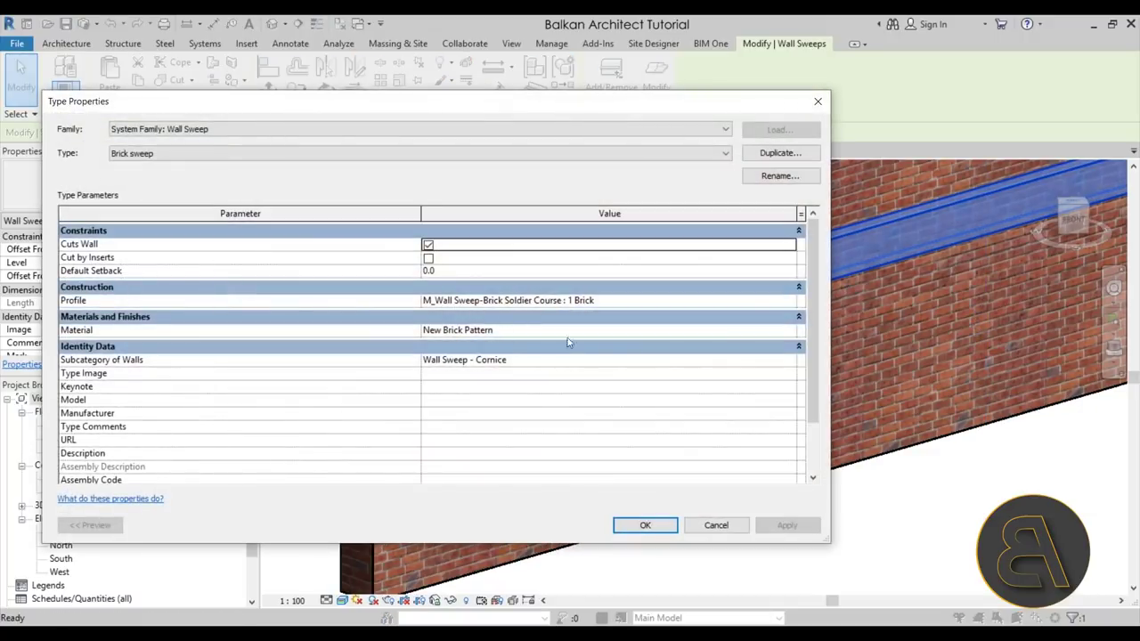
{"action": "left_click", "coordinate": [649, 332]}
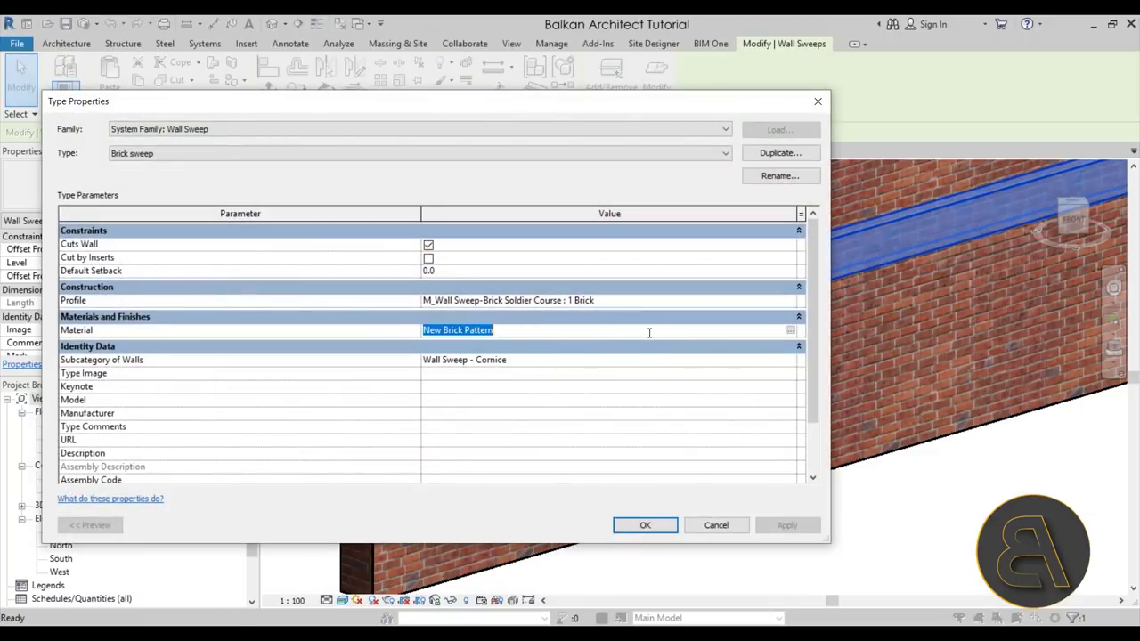
{"action": "left_click", "coordinate": [790, 332]}
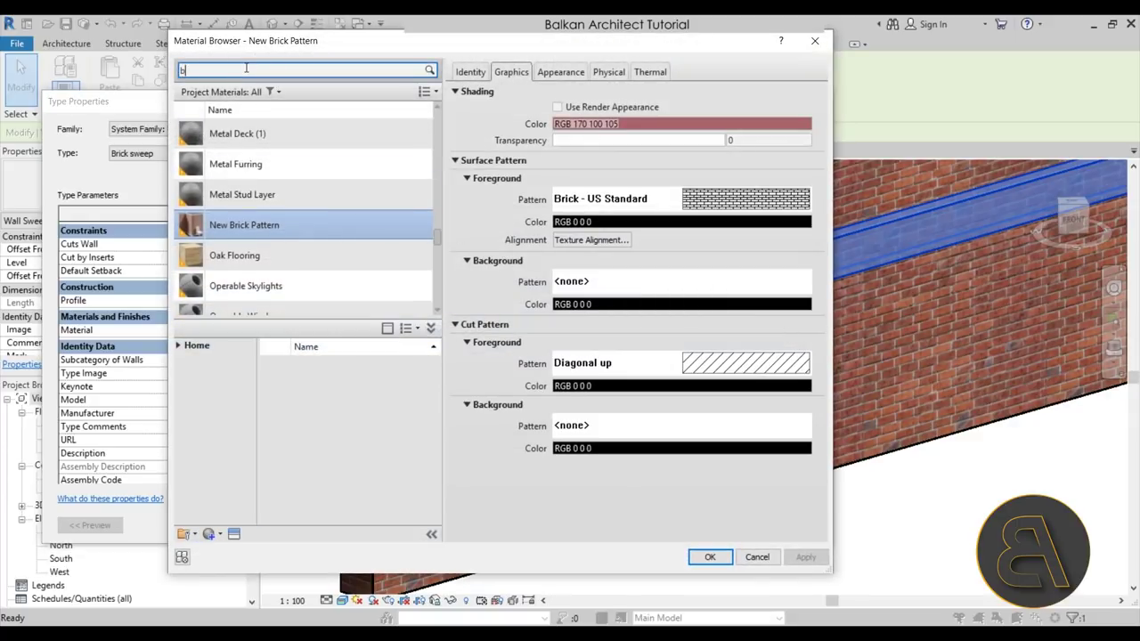
{"action": "left_click", "coordinate": [267, 184]}
{"action": "key", "text": "Return"}
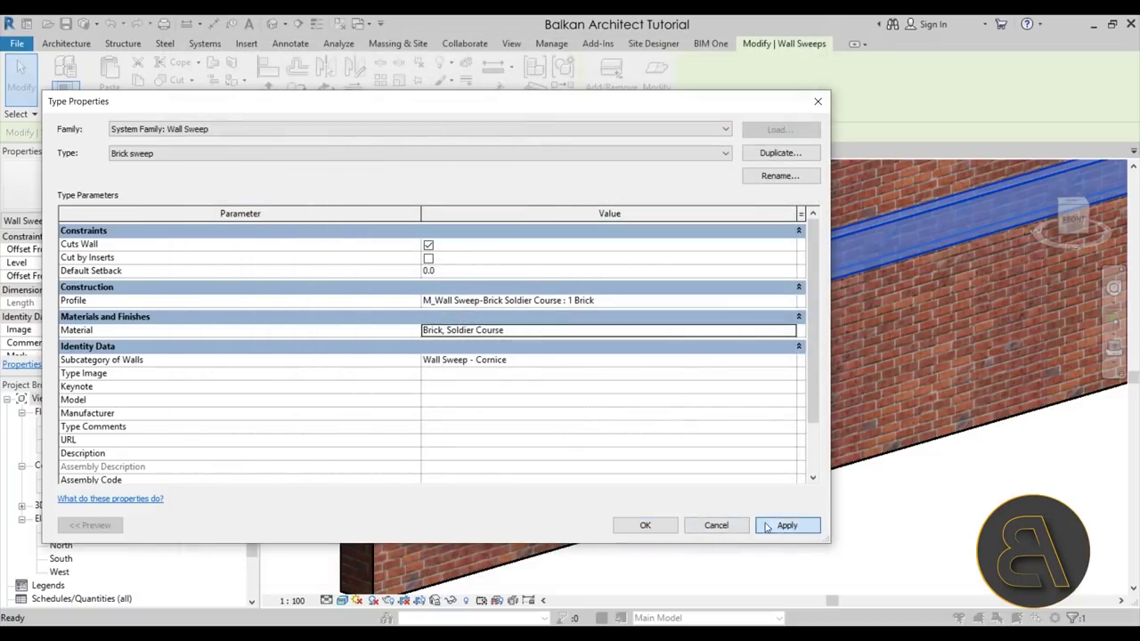
{"action": "left_click", "coordinate": [647, 525]}
{"action": "left_click", "coordinate": [724, 553]}
Examine the soldier course sweep and its fit against the surrounding brick courses near the wall's end at different distances
{"action": "scroll", "coordinate": [442, 348], "scroll_direction": "down", "scroll_amount": 5}
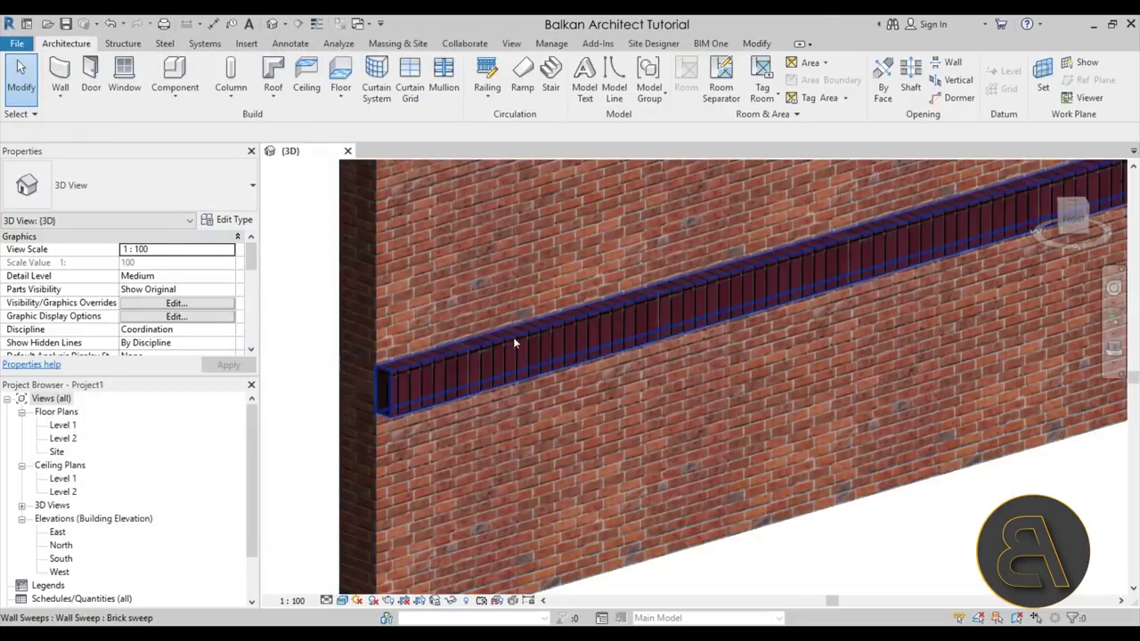
{"action": "middle_click_drag", "start_coordinate": [400, 372], "coordinate": [519, 420], "text": "shift"}
{"action": "scroll", "coordinate": [499, 383], "scroll_direction": "up", "scroll_amount": 3}
{"action": "scroll", "coordinate": [386, 327], "scroll_direction": "up", "scroll_amount": 3}
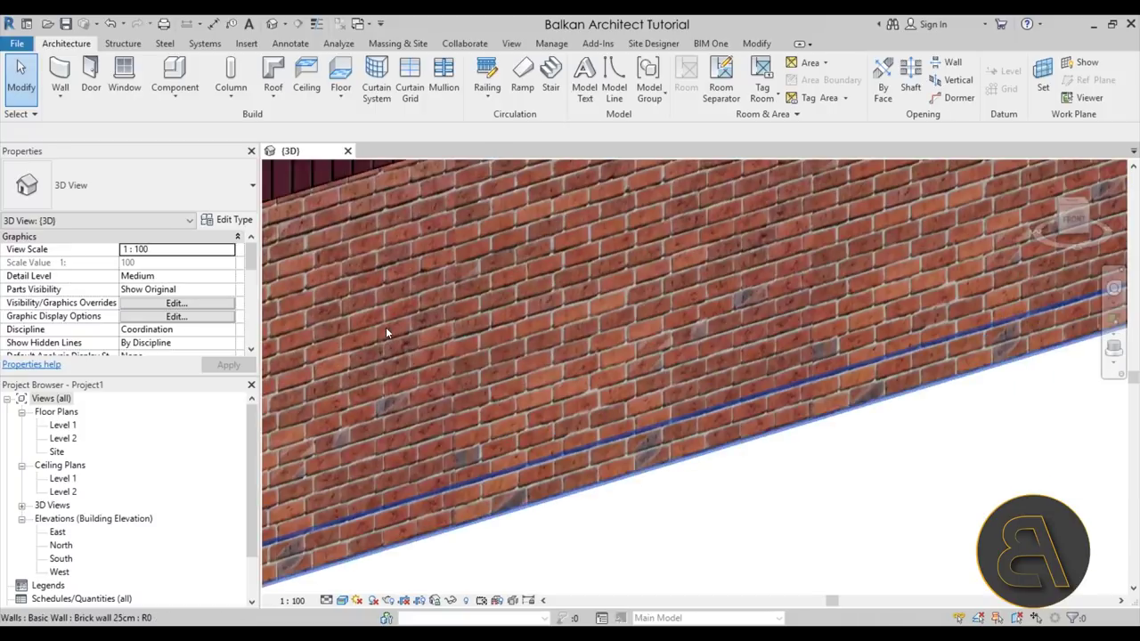
{"action": "middle_click_drag", "start_coordinate": [693, 388], "coordinate": [506, 345]}
{"action": "scroll", "coordinate": [365, 236], "scroll_direction": "up", "scroll_amount": 1}
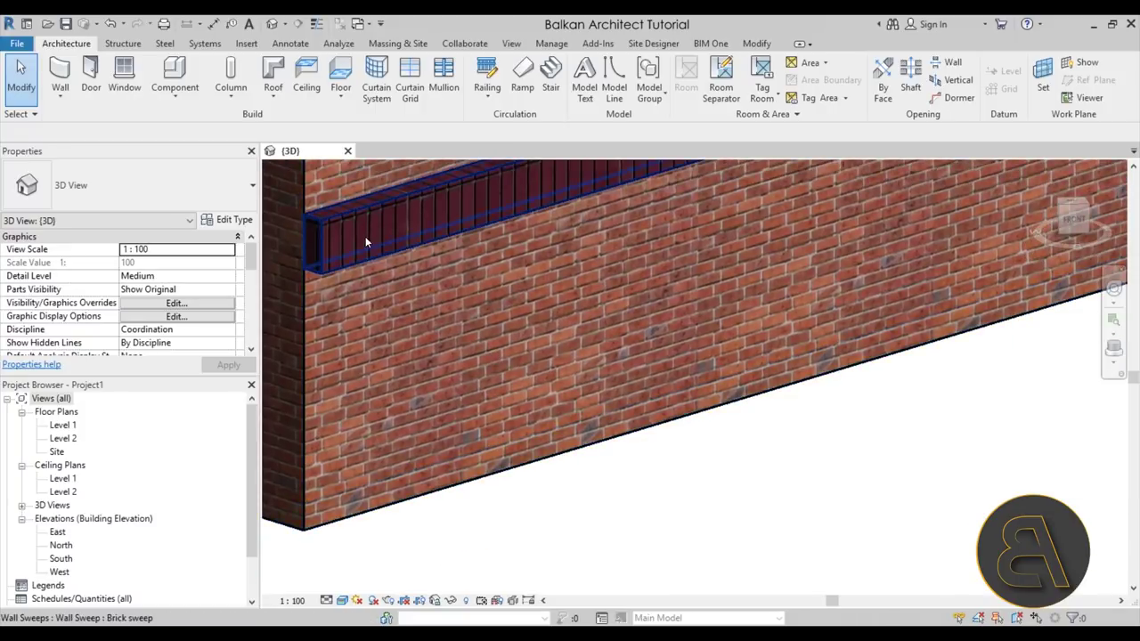
{"action": "scroll", "coordinate": [495, 222], "scroll_direction": "down", "scroll_amount": 3}
{"action": "middle_click_drag", "start_coordinate": [506, 290], "coordinate": [525, 340]}
{"action": "middle_click_drag", "start_coordinate": [559, 437], "coordinate": [585, 415]}
{"action": "scroll", "coordinate": [585, 415], "scroll_direction": "up", "scroll_amount": 3}
Lower the soldier course sweep by setting its Offset From Level to 1000
{"action": "left_click", "coordinate": [454, 358]}
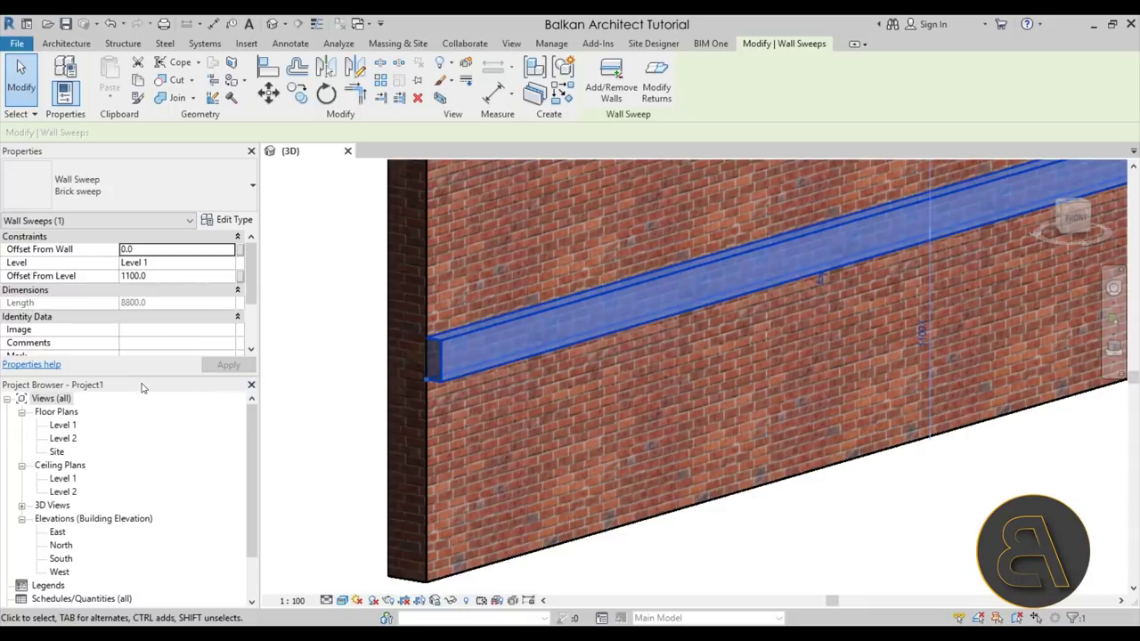
{"action": "scroll", "coordinate": [196, 339], "scroll_direction": "down", "scroll_amount": 3}
{"action": "scroll", "coordinate": [188, 302], "scroll_direction": "up", "scroll_amount": 3}
{"action": "left_click", "coordinate": [158, 276]}
{"action": "type", "text": "1000.0"}
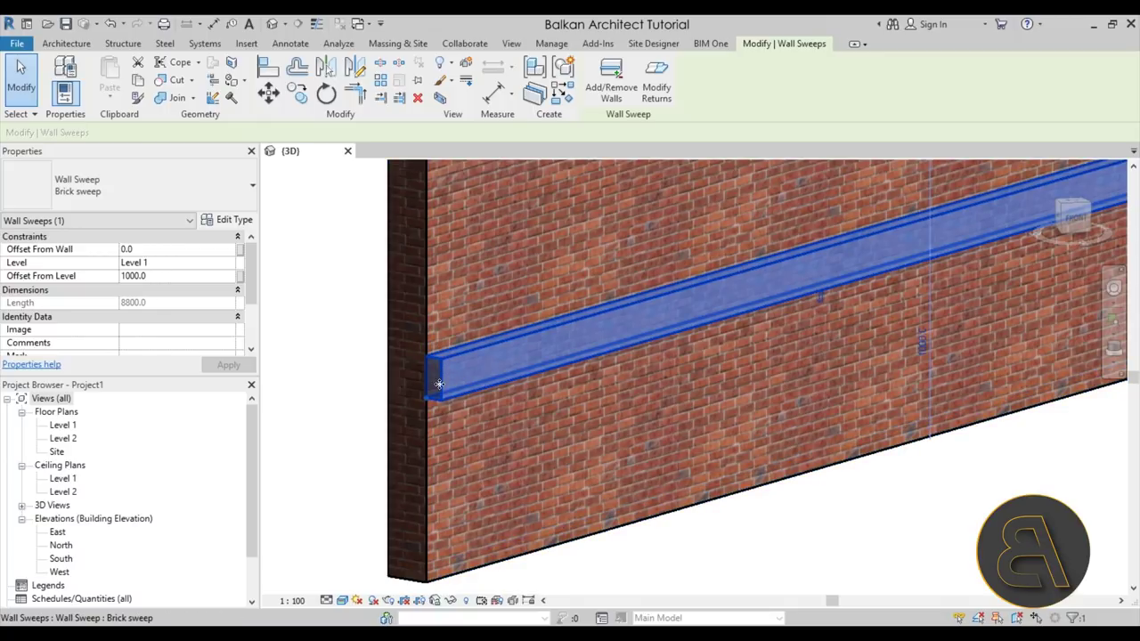
{"action": "left_click", "coordinate": [151, 249]}
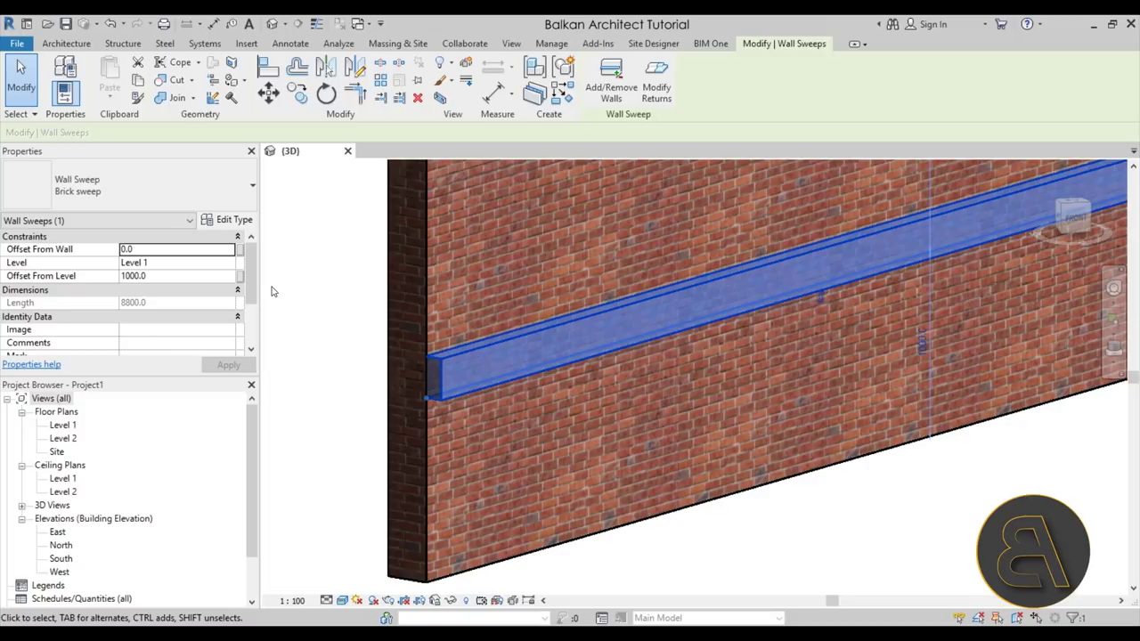
Select the soldier course sweep and set its Offset From Wall to 5
{"action": "key", "text": "Return"}
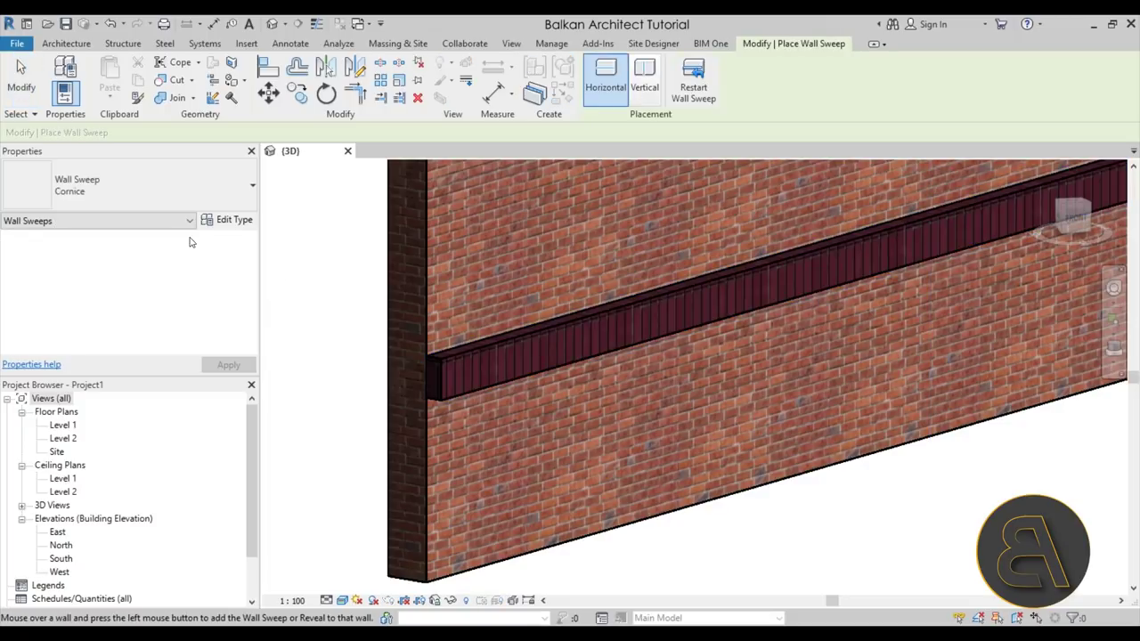
{"action": "key", "text": "Escape"}
{"action": "left_click", "coordinate": [454, 362]}
{"action": "left_click", "coordinate": [184, 249]}
{"action": "type", "text": "5"}
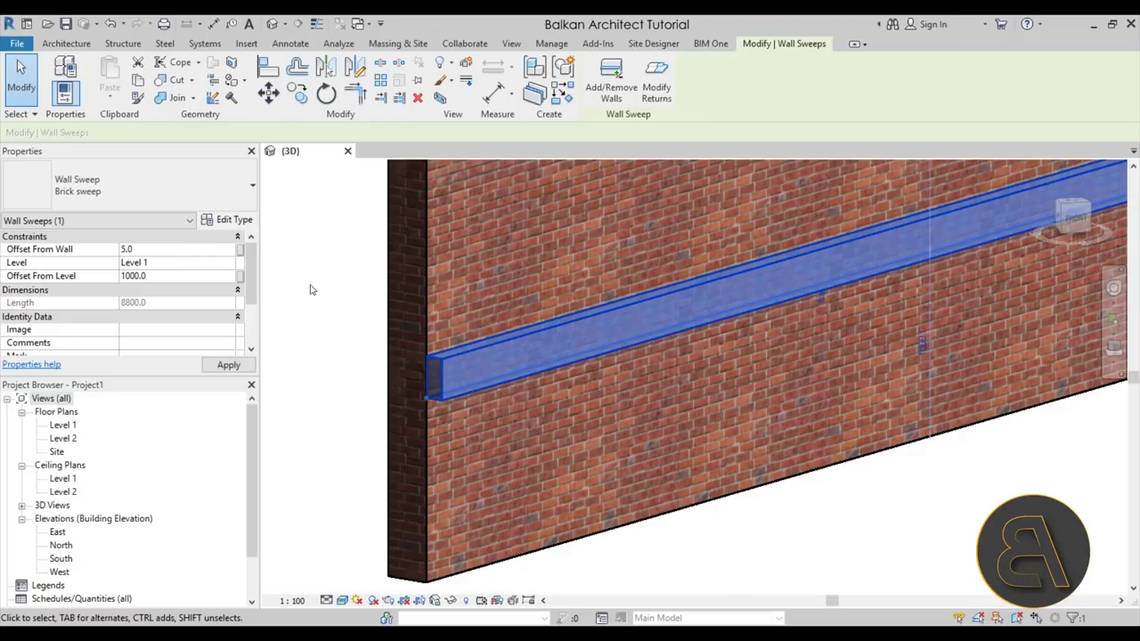
Set the soldier course sweep's Offset From Wall to -50, check its end up close and deselect it
{"action": "left_click", "coordinate": [171, 247]}
{"action": "type", "text": "-50"}
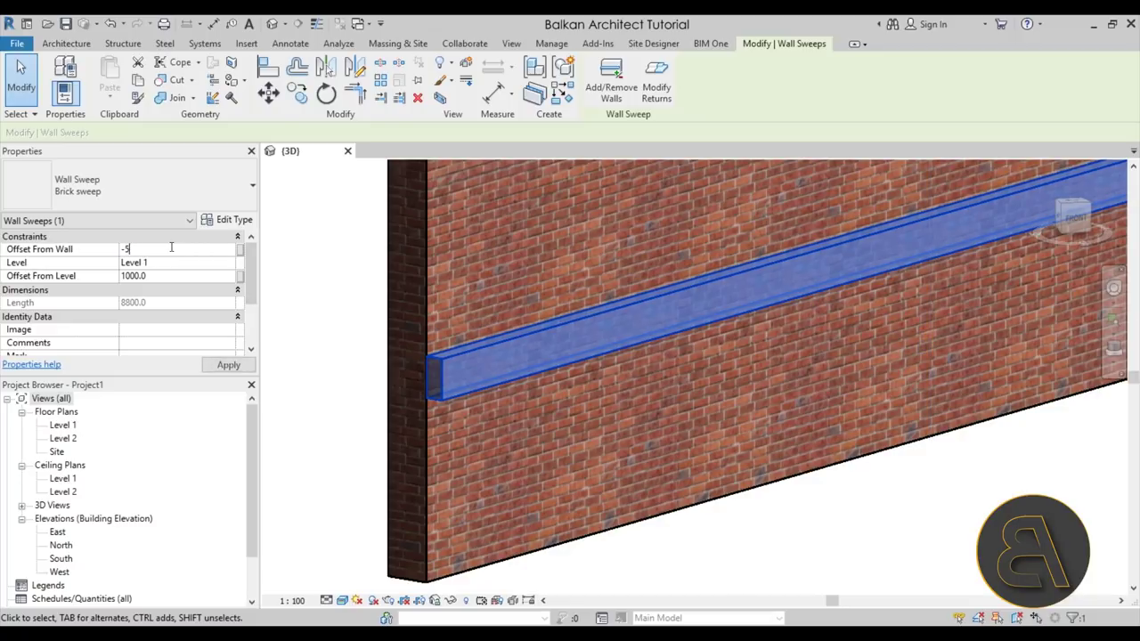
{"action": "middle_click_drag", "start_coordinate": [419, 406], "coordinate": [442, 406], "text": "shift"}
{"action": "scroll", "coordinate": [507, 374], "scroll_direction": "up", "scroll_amount": 6}
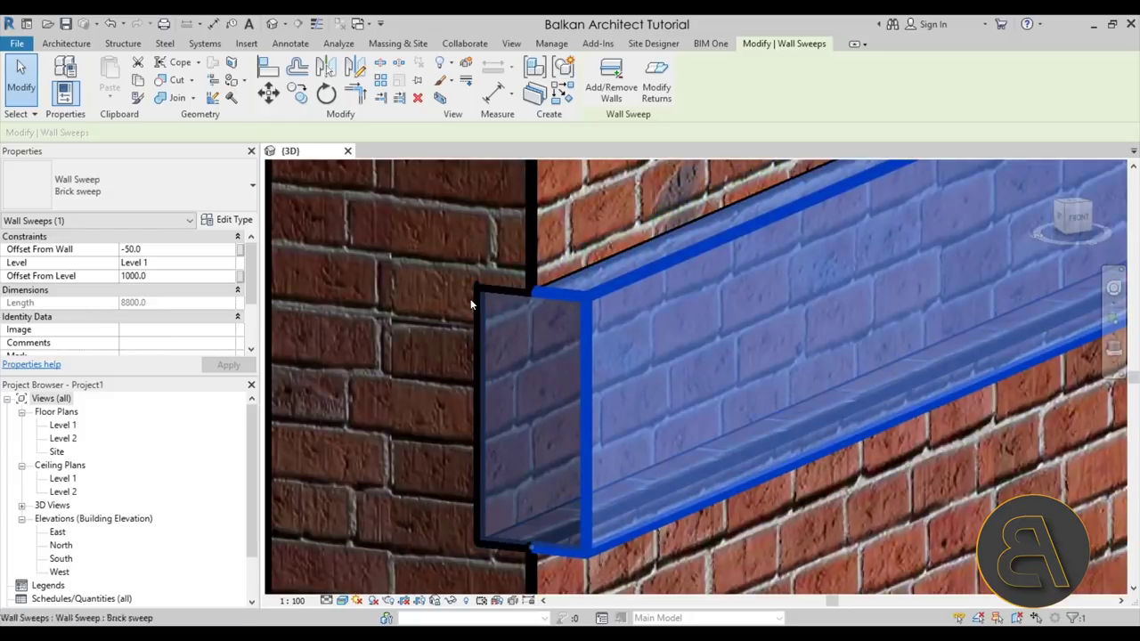
{"action": "scroll", "coordinate": [468, 298], "scroll_direction": "down", "scroll_amount": 5}
{"action": "key", "text": "Escape"}
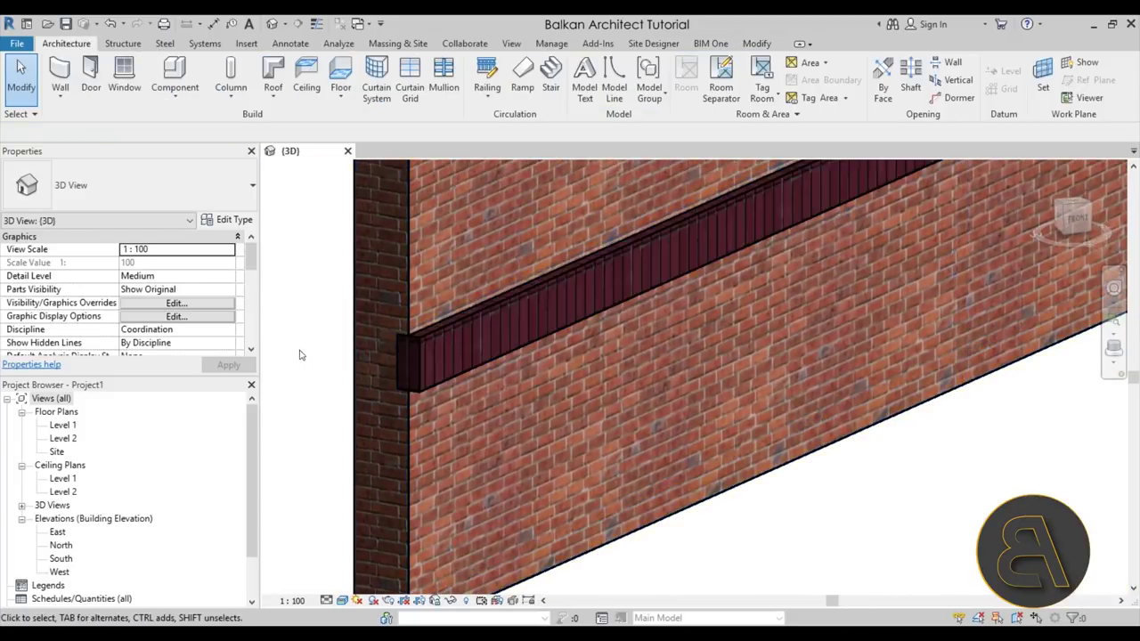
Set the soldier course sweep's Offset From Wall to -60, deselect it and review the whole wall
{"action": "scroll", "coordinate": [485, 294], "scroll_direction": "up", "scroll_amount": 4}
{"action": "left_click", "coordinate": [478, 283]}
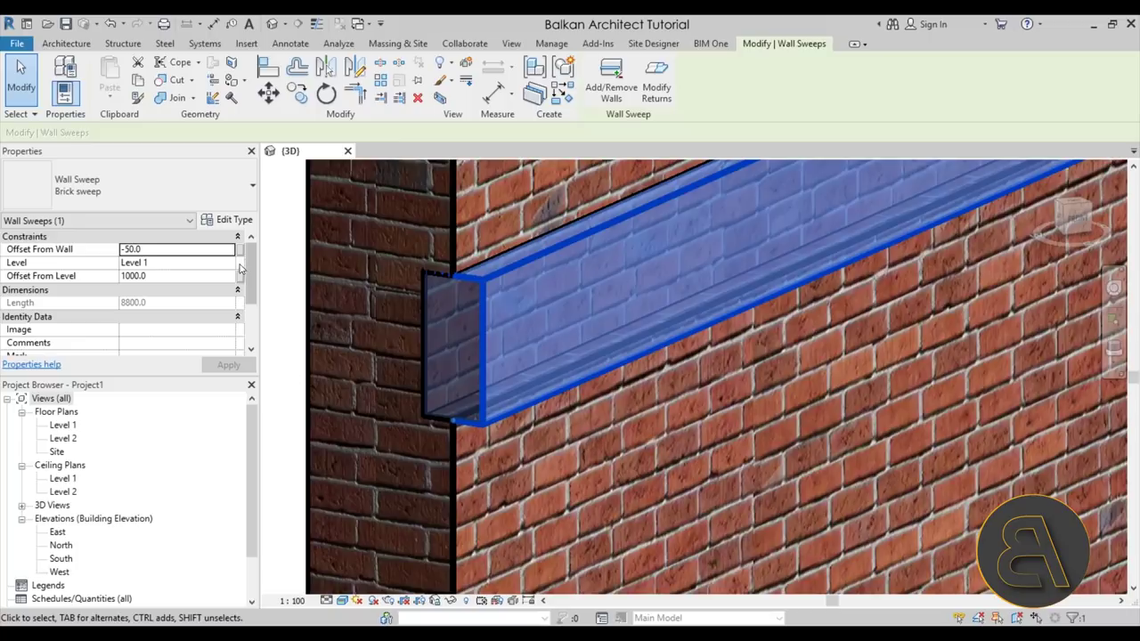
{"action": "left_click", "coordinate": [178, 249]}
{"action": "type", "text": "-40"}
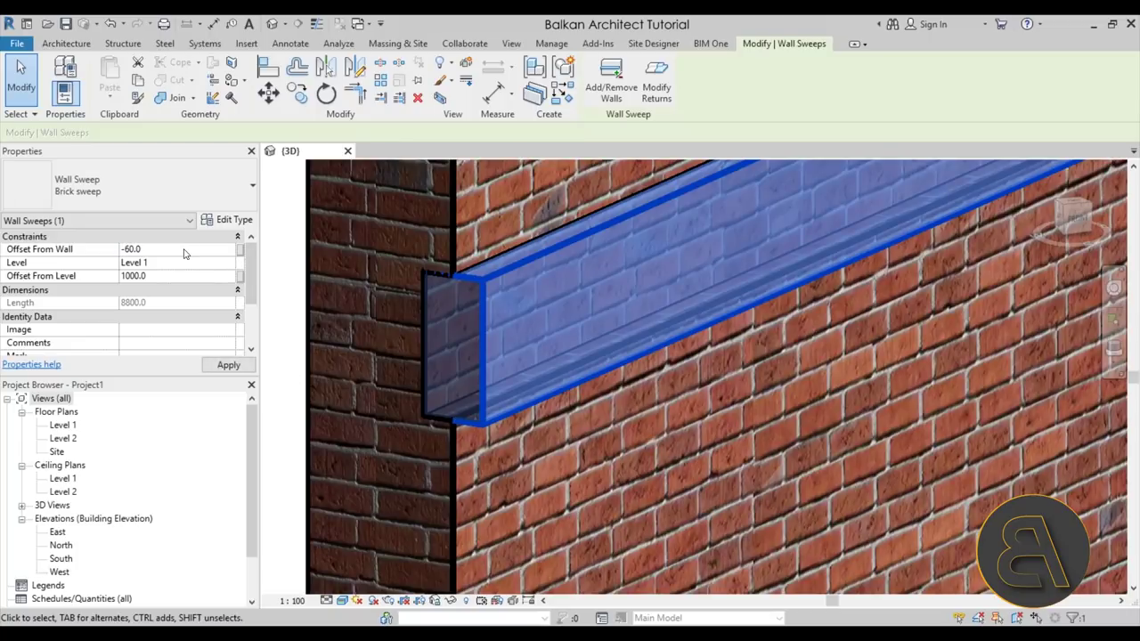
{"action": "scroll", "coordinate": [371, 308], "scroll_direction": "down", "scroll_amount": 5}
{"action": "key", "text": "Escape"}
{"action": "middle_click_drag", "start_coordinate": [475, 298], "coordinate": [860, 369], "text": "shift"}
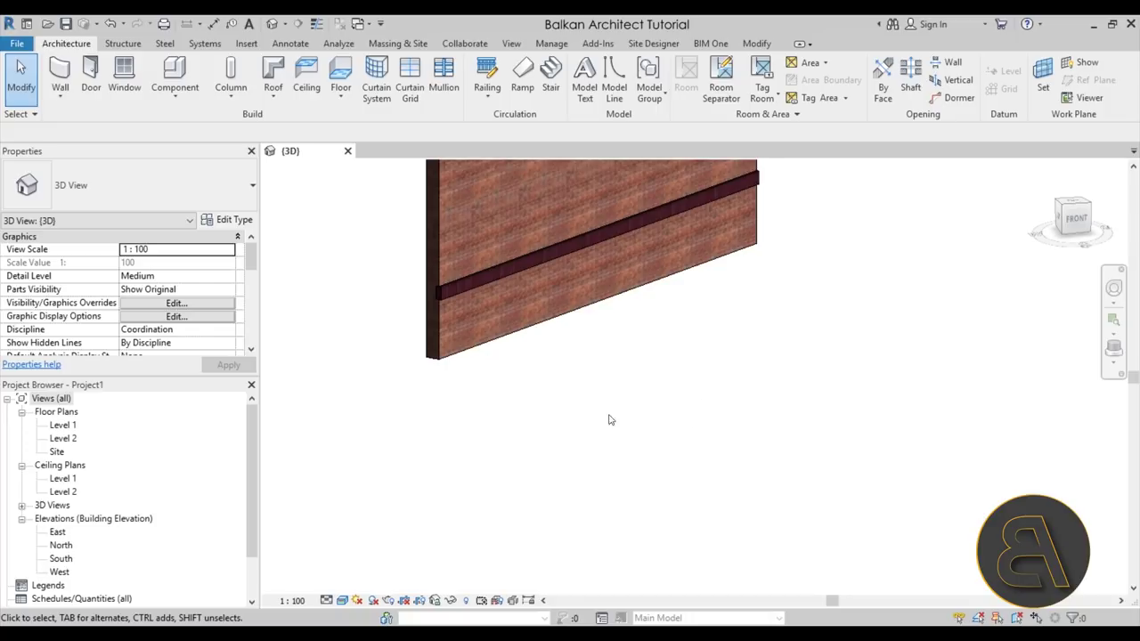
{"action": "scroll", "coordinate": [827, 513], "scroll_direction": "down", "scroll_amount": 3}
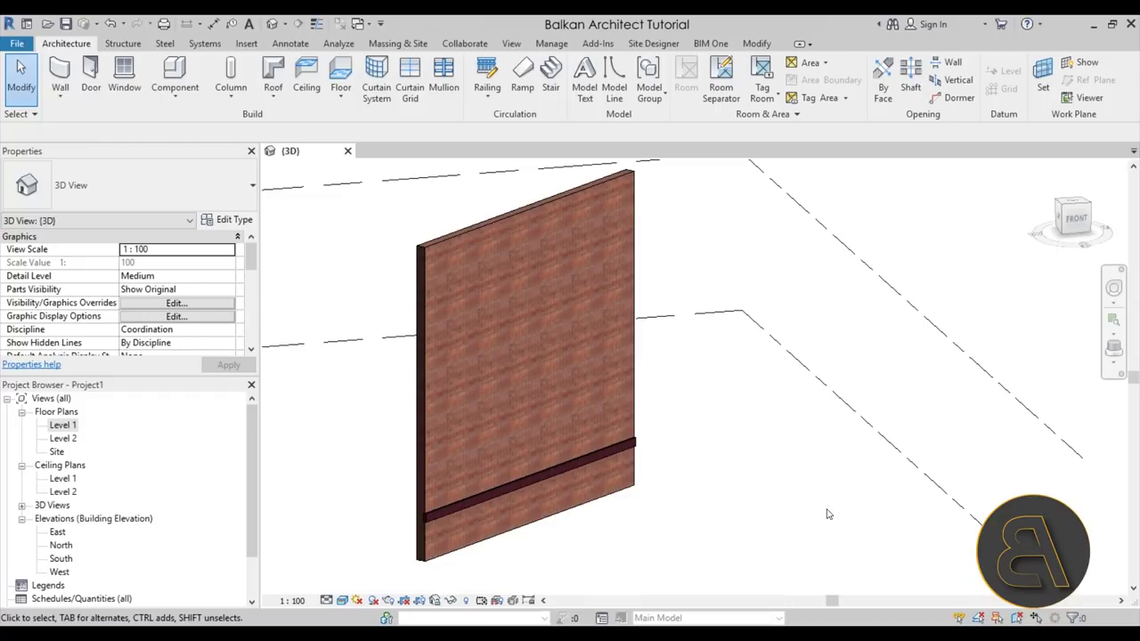
{"action": "middle_click_drag", "start_coordinate": [624, 537], "coordinate": [613, 531]}
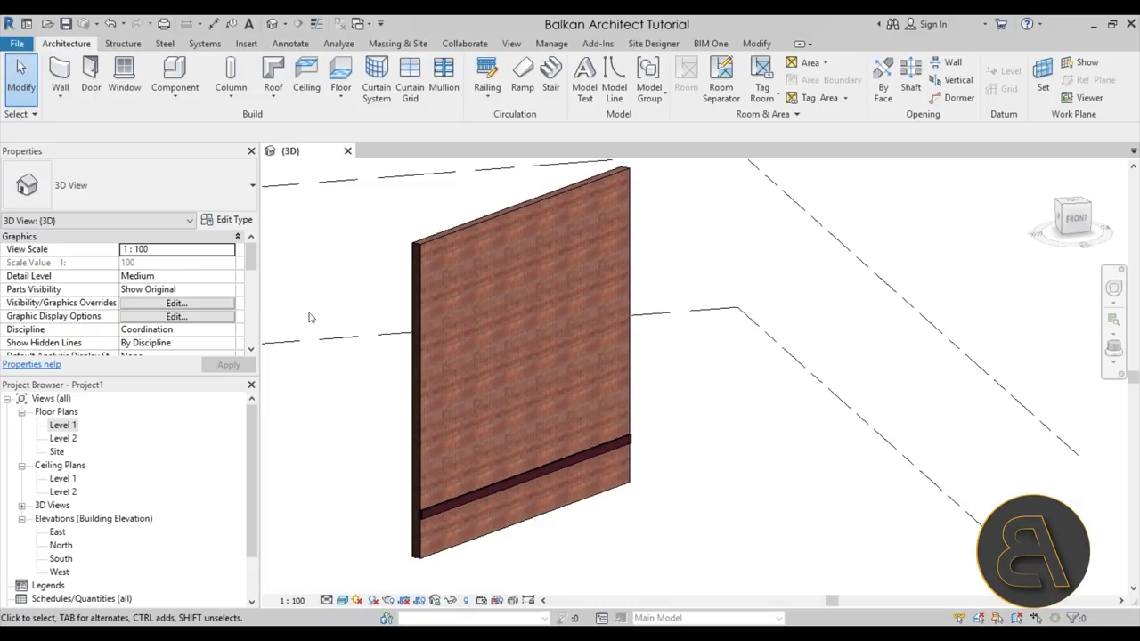
Open the Level 1 floor plan and bring the brick wall into close view
{"action": "double_click", "coordinate": [60, 426]}
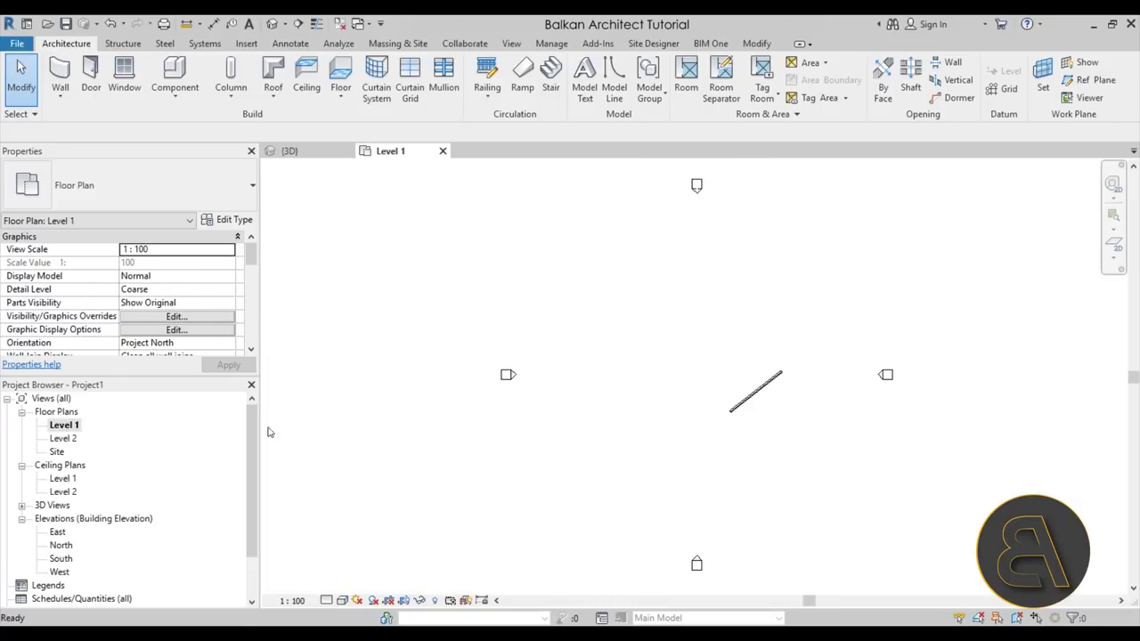
{"action": "scroll", "coordinate": [561, 406], "scroll_direction": "up", "scroll_amount": 5}
{"action": "scroll", "coordinate": [597, 418], "scroll_direction": "up", "scroll_amount": 2}
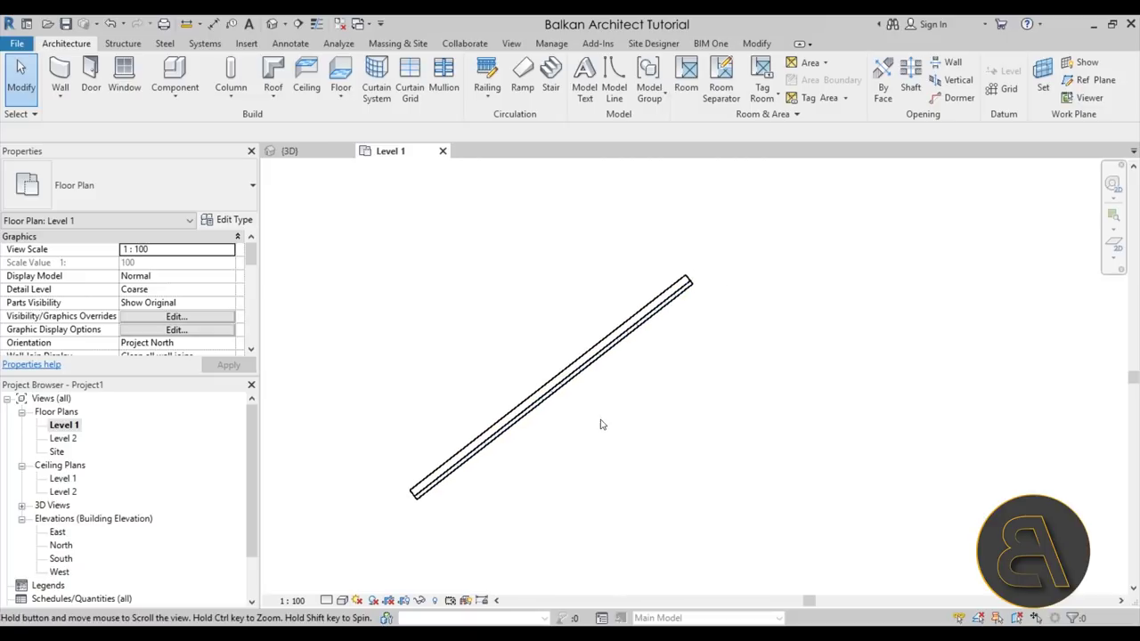
{"action": "scroll", "coordinate": [499, 405], "scroll_direction": "down", "scroll_amount": 5}
{"action": "scroll", "coordinate": [605, 378], "scroll_direction": "down", "scroll_amount": 1}
{"action": "scroll", "coordinate": [579, 388], "scroll_direction": "up", "scroll_amount": 3}
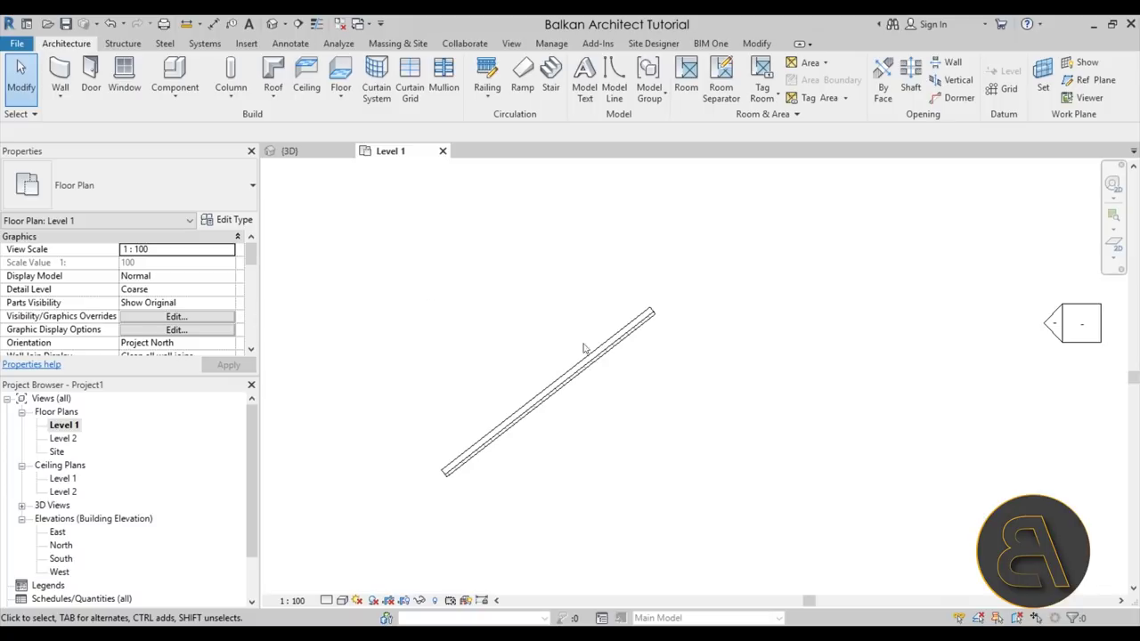
Create a building section cutting perpendicularly across the brick wall near its lower end in plan
{"action": "left_click", "coordinate": [298, 24]}
{"action": "scroll", "coordinate": [490, 484], "scroll_direction": "up", "scroll_amount": 3}
{"action": "left_click", "coordinate": [467, 373]}
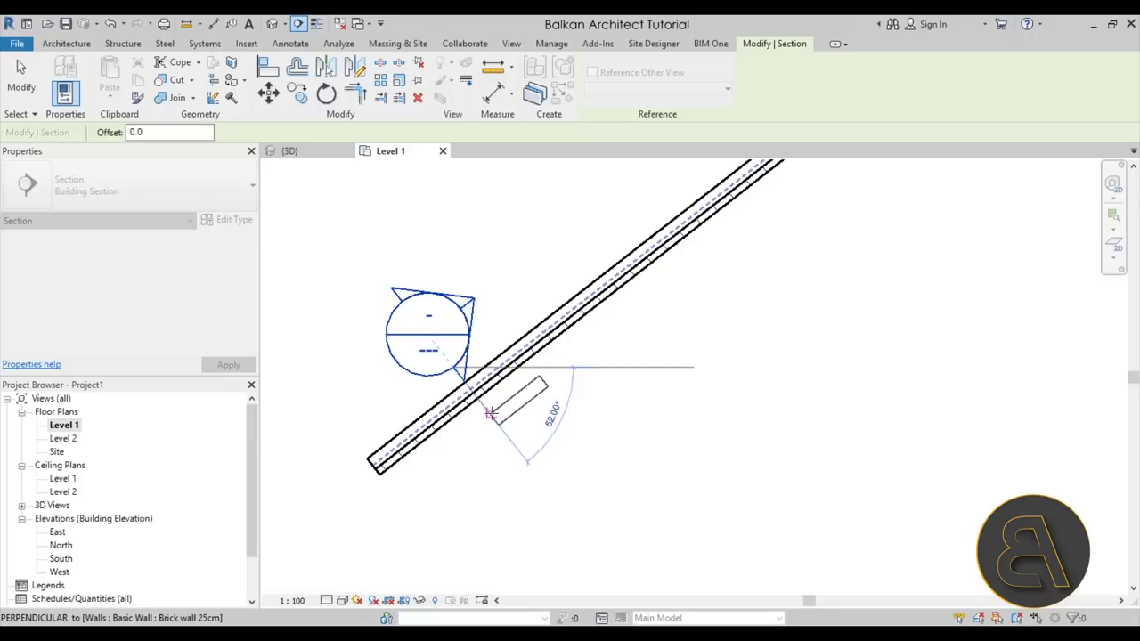
{"action": "left_click", "coordinate": [491, 414]}
{"action": "scroll", "coordinate": [377, 508], "scroll_direction": "up", "scroll_amount": 2}
{"action": "scroll", "coordinate": [373, 519], "scroll_direction": "down", "scroll_amount": 2}
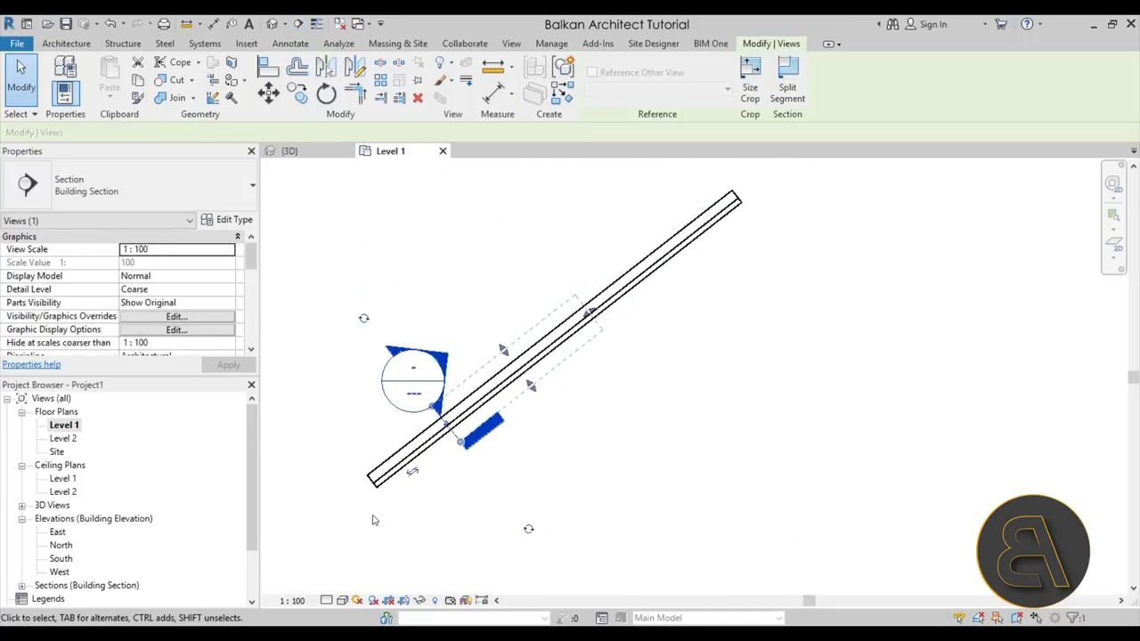
{"action": "scroll", "coordinate": [373, 520], "scroll_direction": "down", "scroll_amount": 1}
{"action": "left_click", "coordinate": [373, 518]}
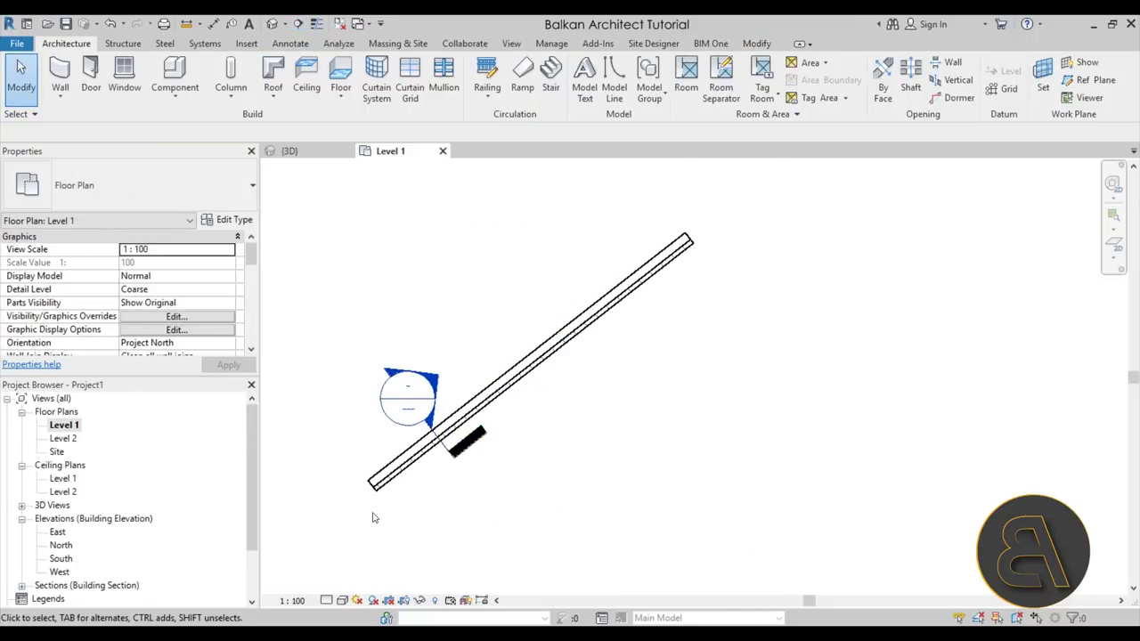
Open the new section view and set its detail level to Fine around the wall base and sweep
{"action": "double_click", "coordinate": [439, 381]}
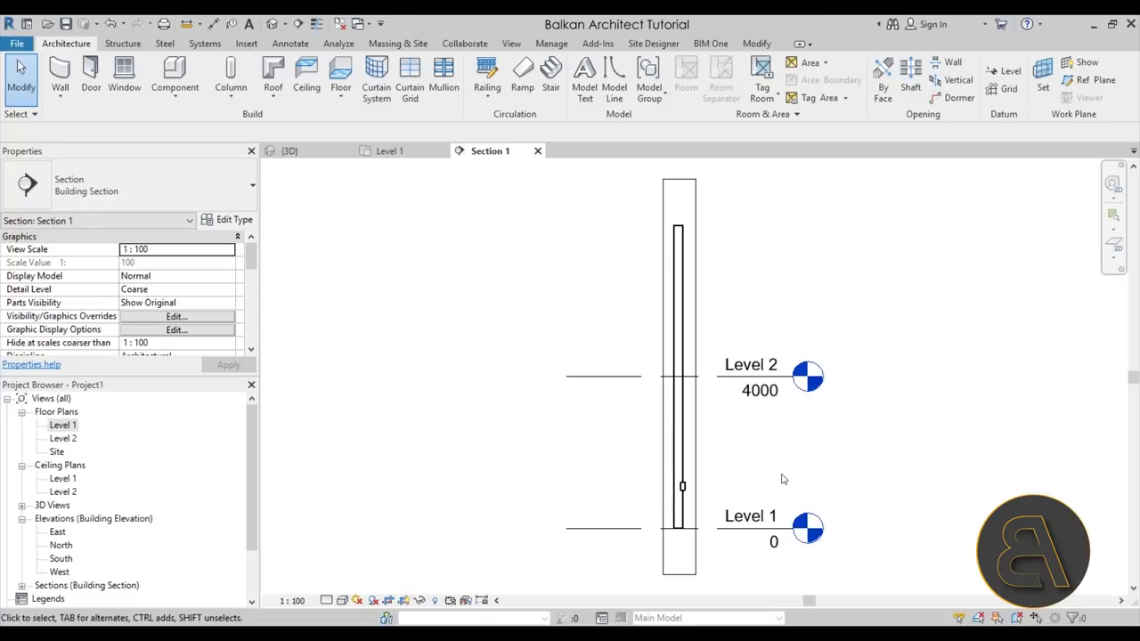
{"action": "middle_click_drag", "start_coordinate": [780, 478], "coordinate": [666, 455]}
{"action": "scroll", "coordinate": [563, 488], "scroll_direction": "up", "scroll_amount": 2}
{"action": "scroll", "coordinate": [564, 488], "scroll_direction": "up", "scroll_amount": 2}
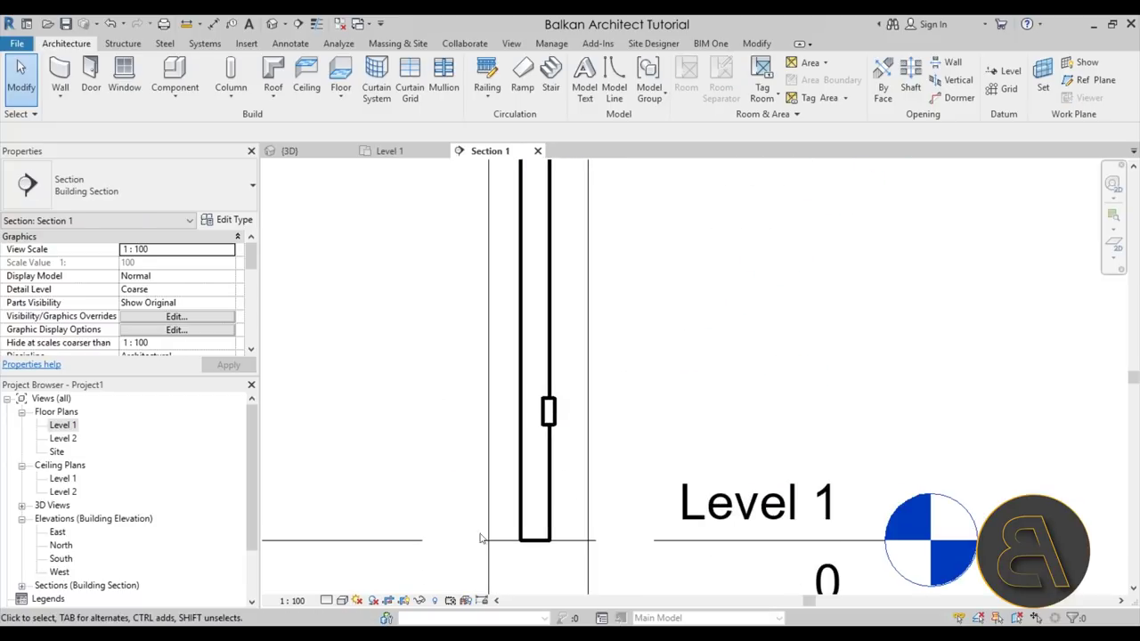
{"action": "left_click", "coordinate": [327, 600]}
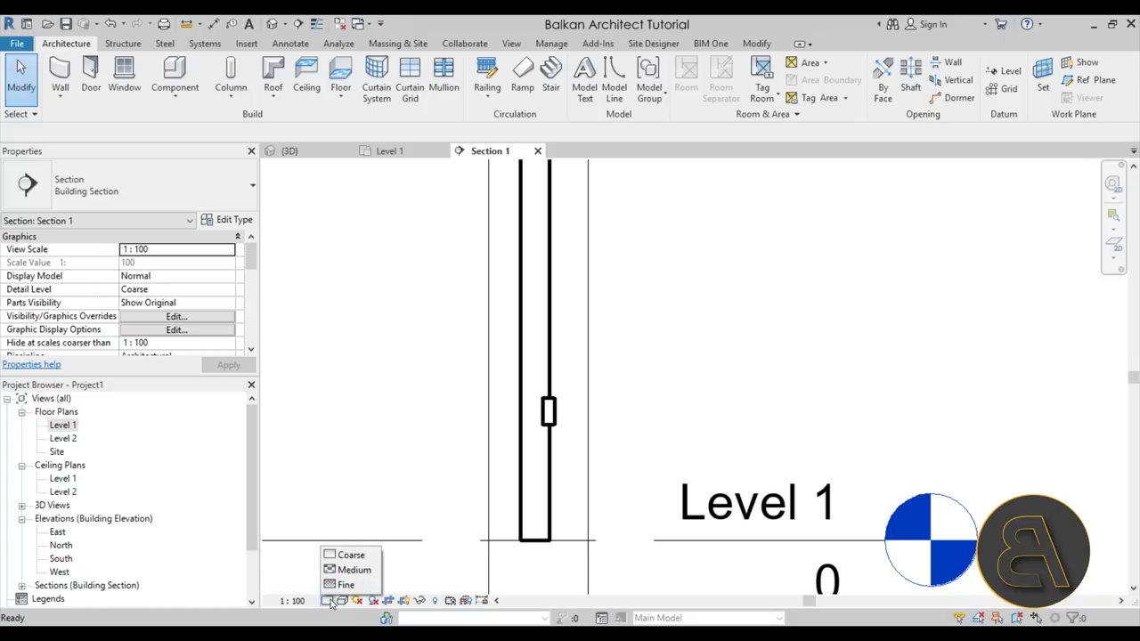
{"action": "left_click", "coordinate": [346, 584]}
{"action": "scroll", "coordinate": [532, 497], "scroll_direction": "up", "scroll_amount": 2}
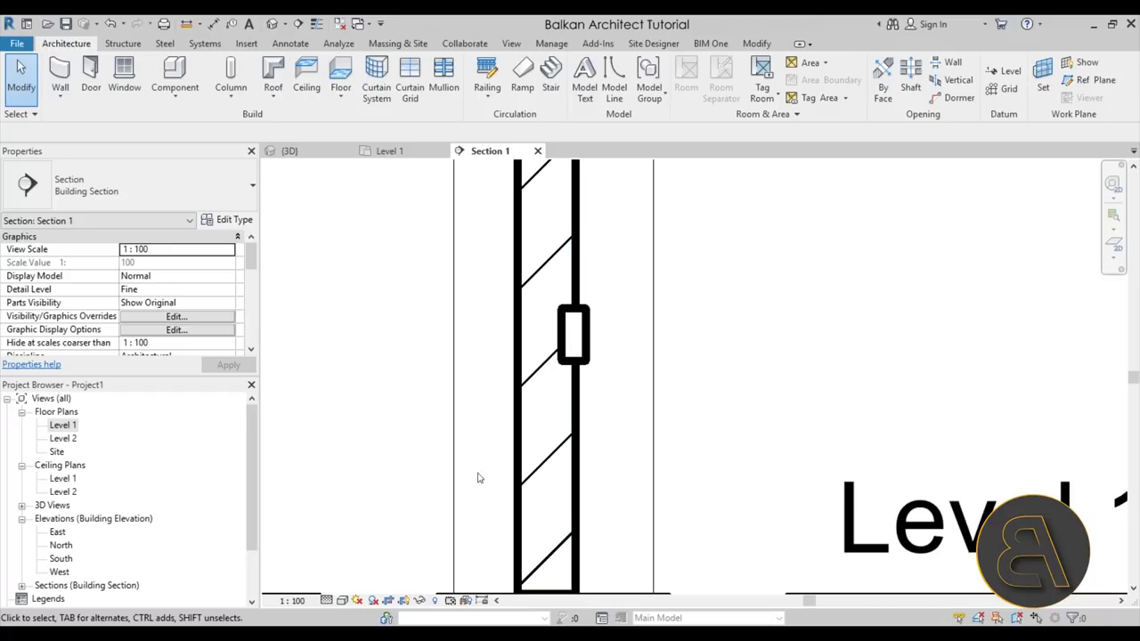
Set the section view's scale to 1:25 and check the hatching of the wall and sweep
{"action": "left_click", "coordinate": [342, 601]}
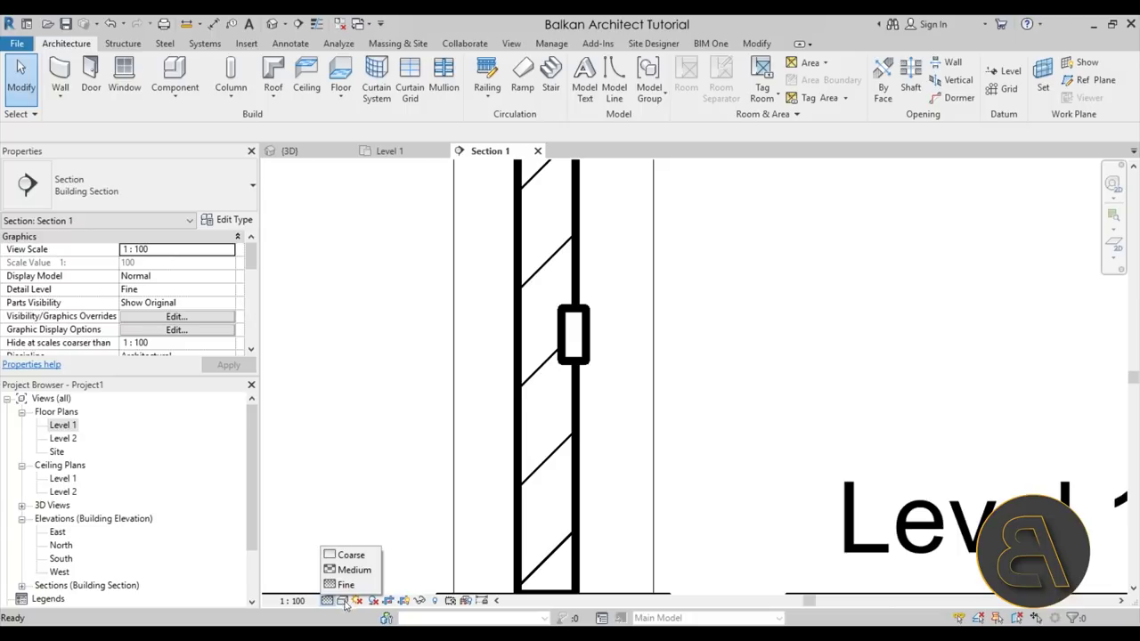
{"action": "left_click", "coordinate": [292, 600]}
{"action": "left_click", "coordinate": [313, 469]}
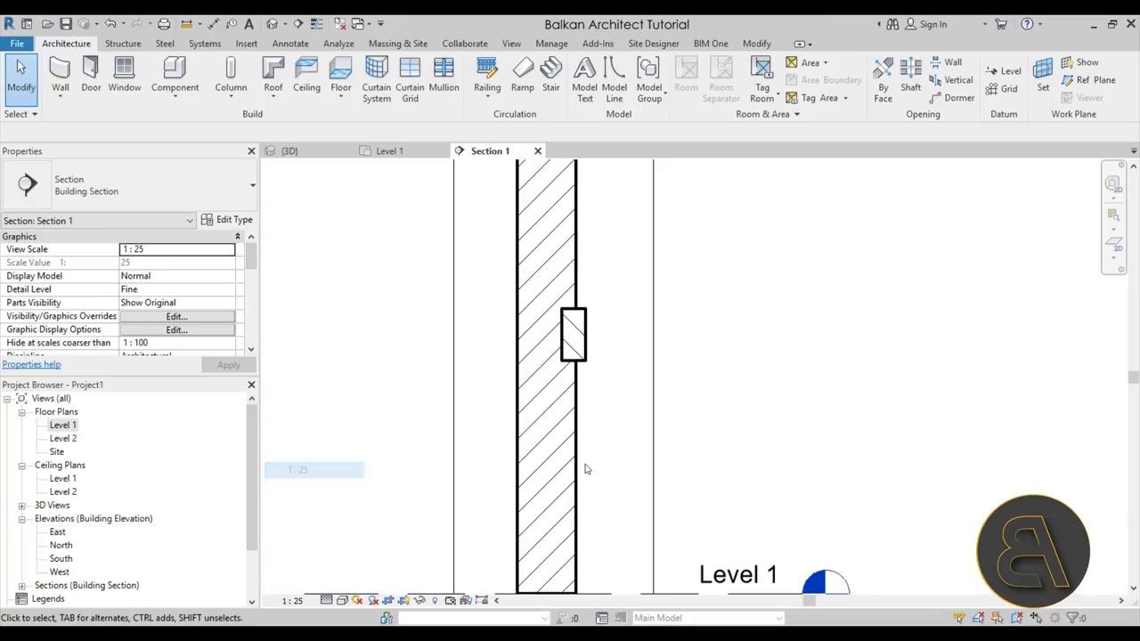
{"action": "middle_click_drag", "start_coordinate": [575, 486], "coordinate": [516, 407]}
{"action": "scroll", "coordinate": [575, 389], "scroll_direction": "up", "scroll_amount": 2}
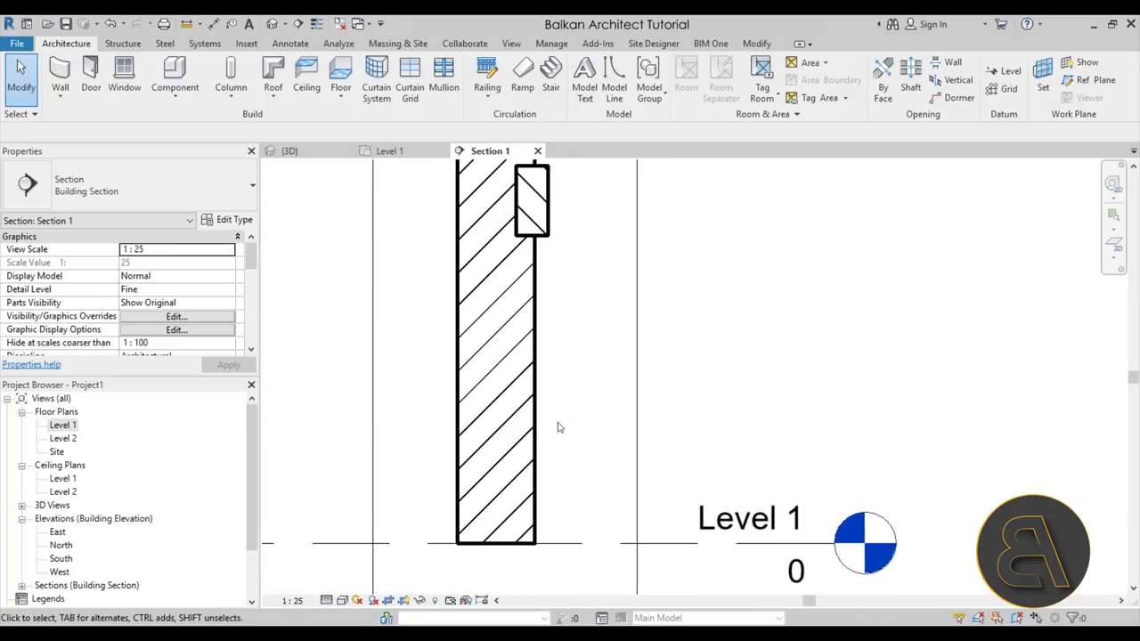
{"action": "scroll", "coordinate": [519, 483], "scroll_direction": "down", "scroll_amount": 1}
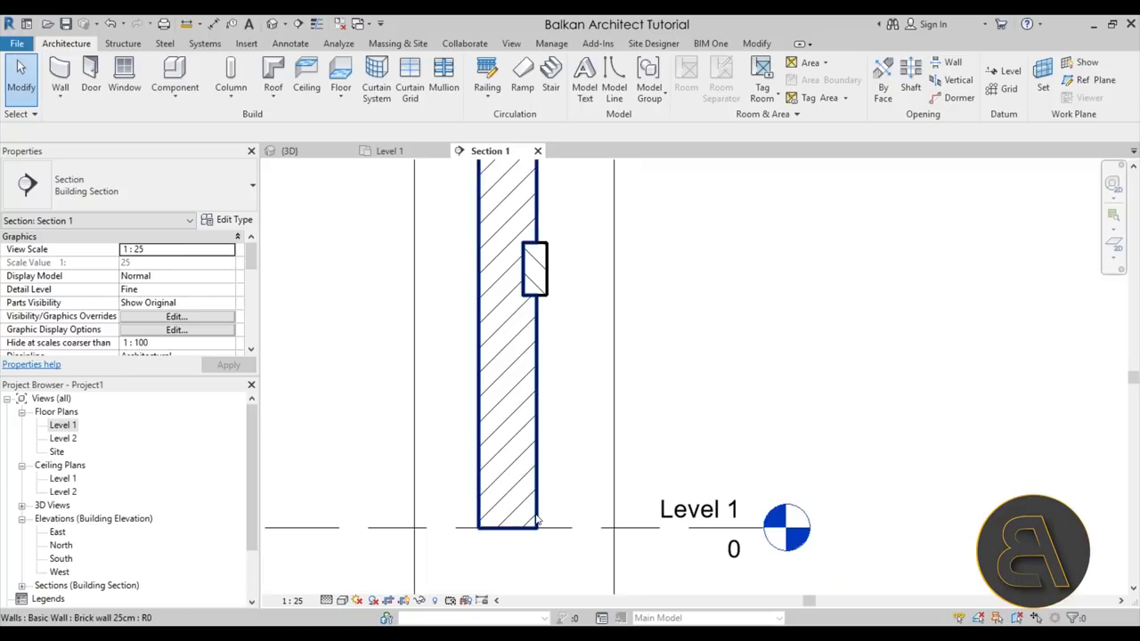
Open the New Brick Pattern material for editing from the structure layer of the Brick wall 25cm type
{"action": "left_click", "coordinate": [524, 394]}
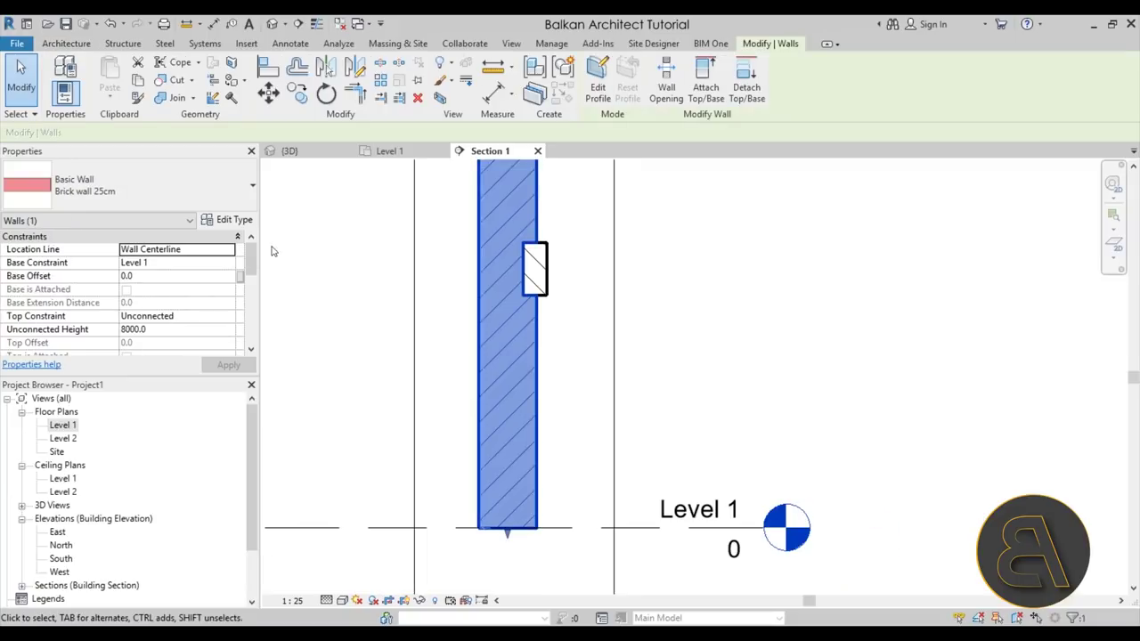
{"action": "left_click", "coordinate": [233, 221]}
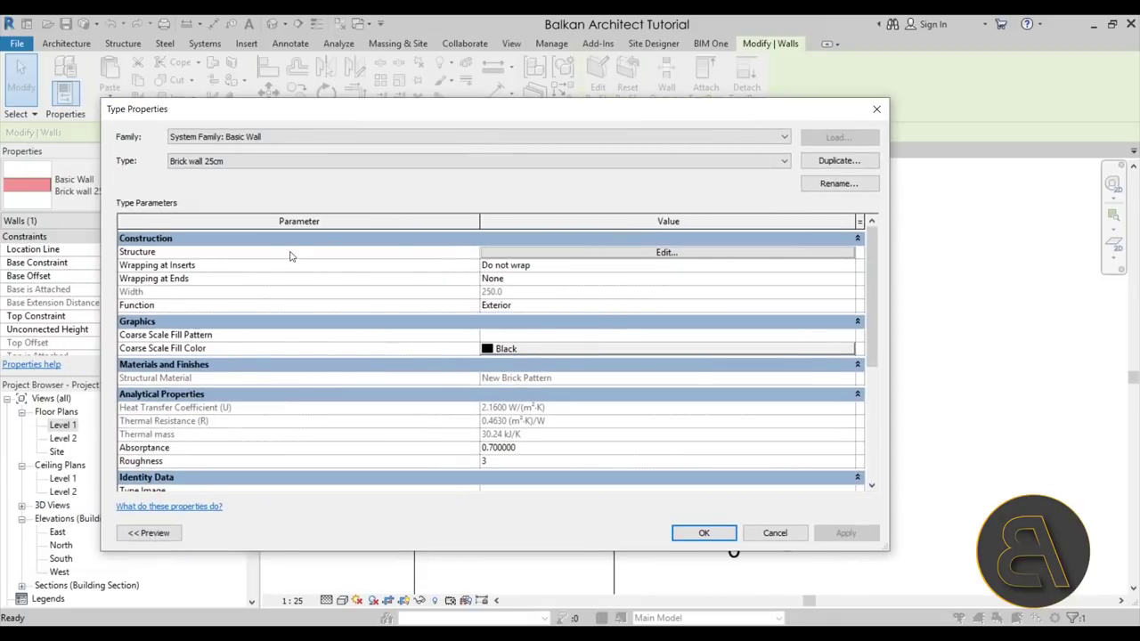
{"action": "left_click", "coordinate": [524, 252]}
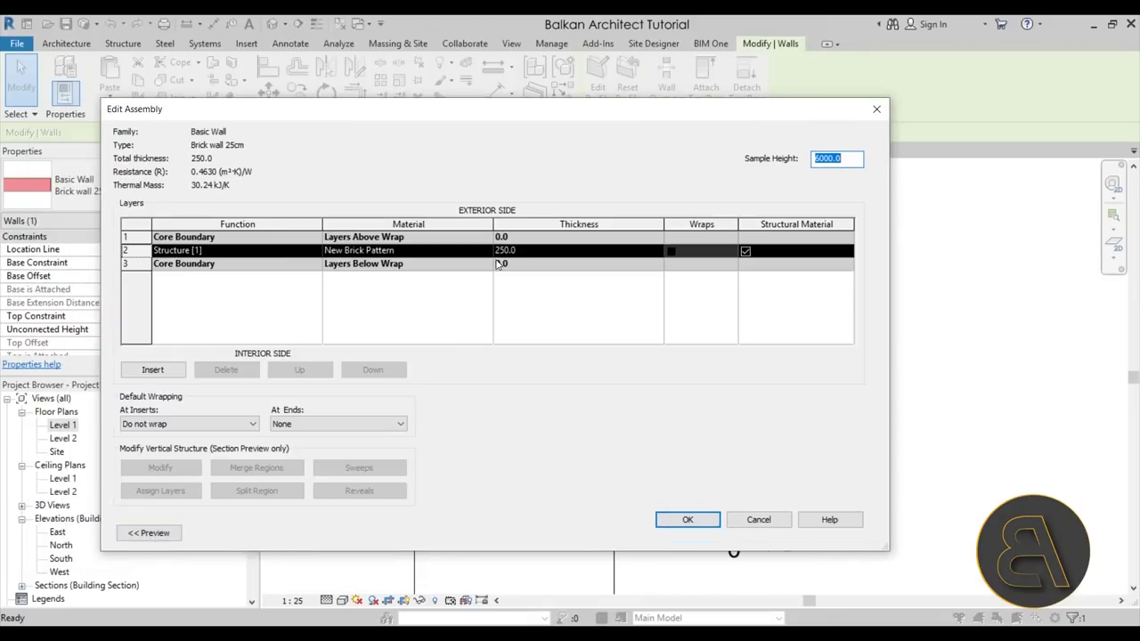
{"action": "left_click", "coordinate": [438, 252]}
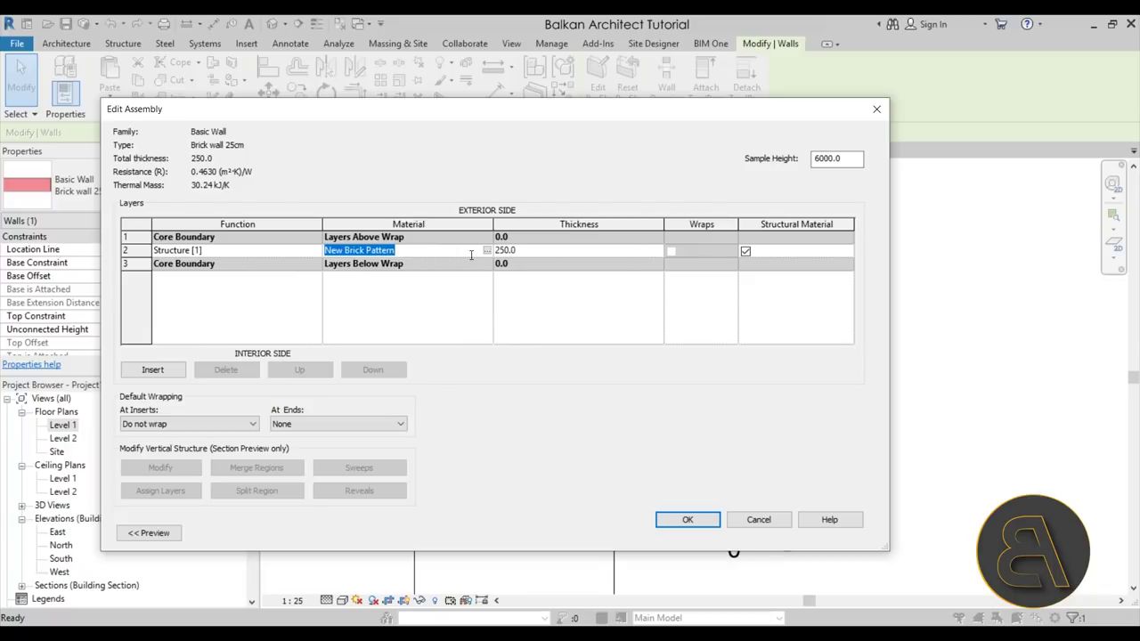
{"action": "left_click", "coordinate": [486, 252]}
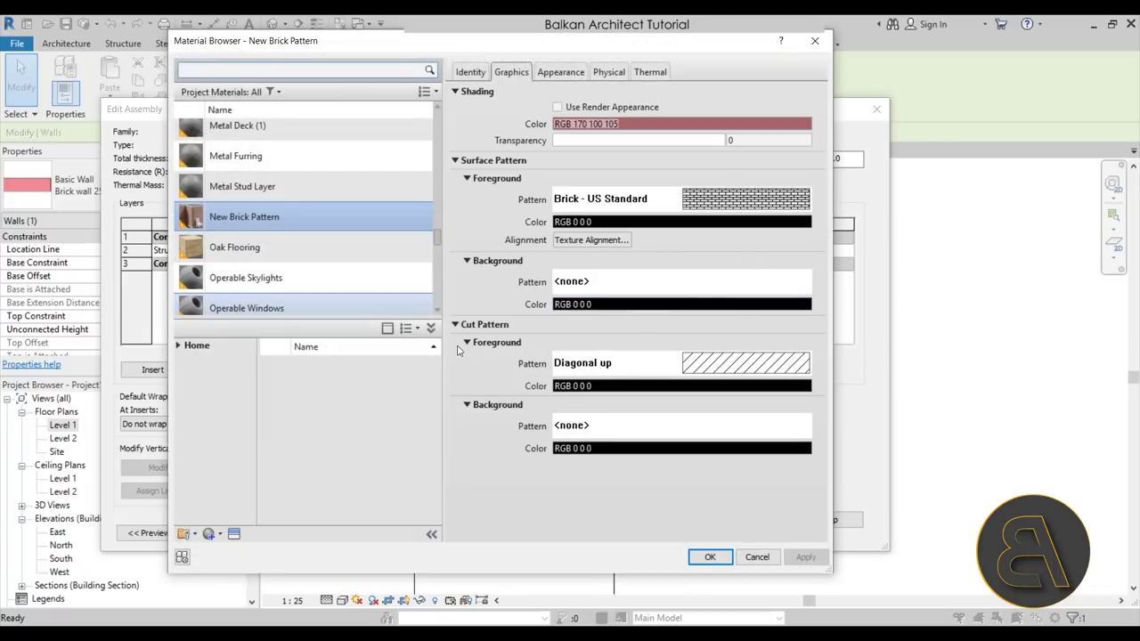
Set the New Brick Pattern material's foreground cut pattern to none, apply it, confirm the wall type changes and deselect the wall
{"action": "left_click", "coordinate": [726, 369]}
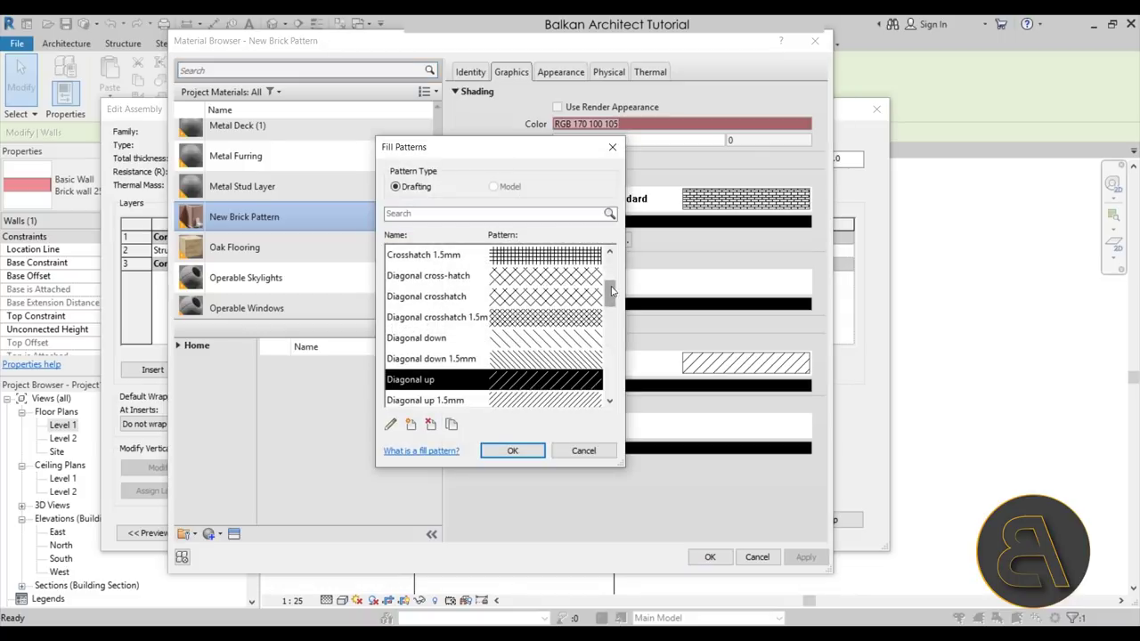
{"action": "left_click_drag", "start_coordinate": [612, 290], "coordinate": [611, 267]}
{"action": "left_click", "coordinate": [575, 257]}
{"action": "left_click", "coordinate": [536, 442]}
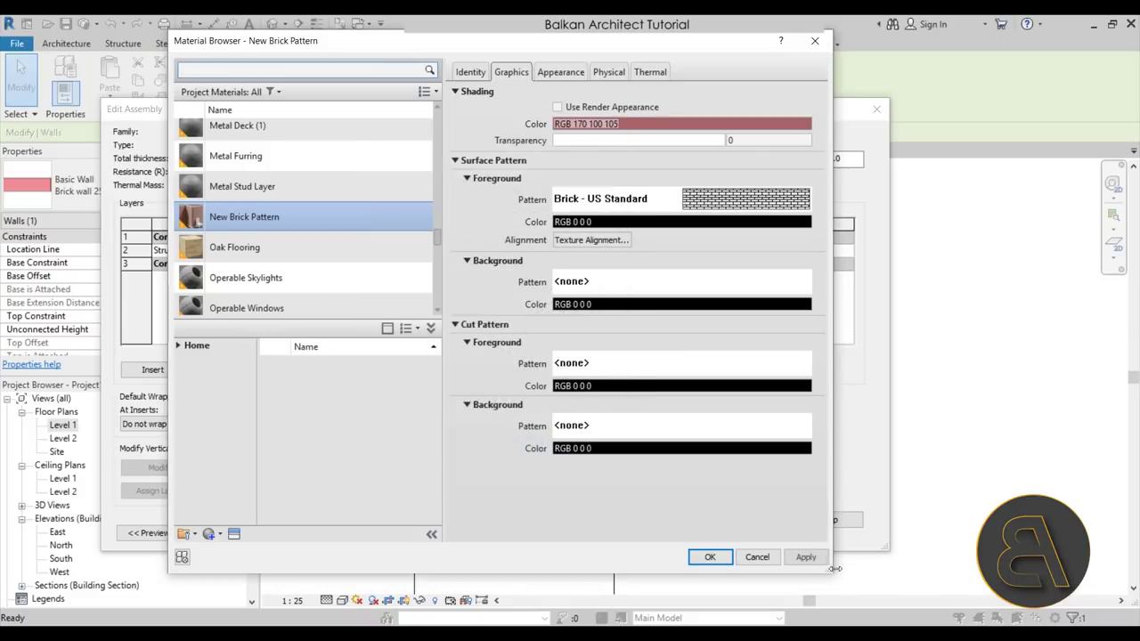
{"action": "left_click", "coordinate": [804, 557]}
{"action": "left_click", "coordinate": [709, 556]}
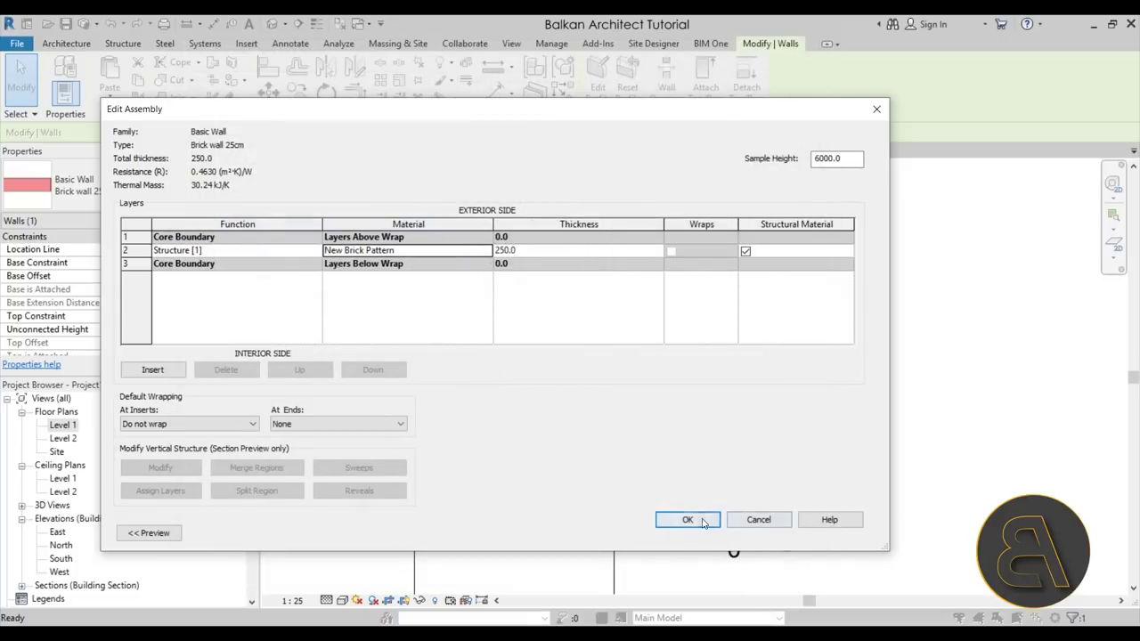
{"action": "left_click", "coordinate": [687, 522]}
{"action": "left_click", "coordinate": [709, 533]}
{"action": "left_click", "coordinate": [599, 478]}
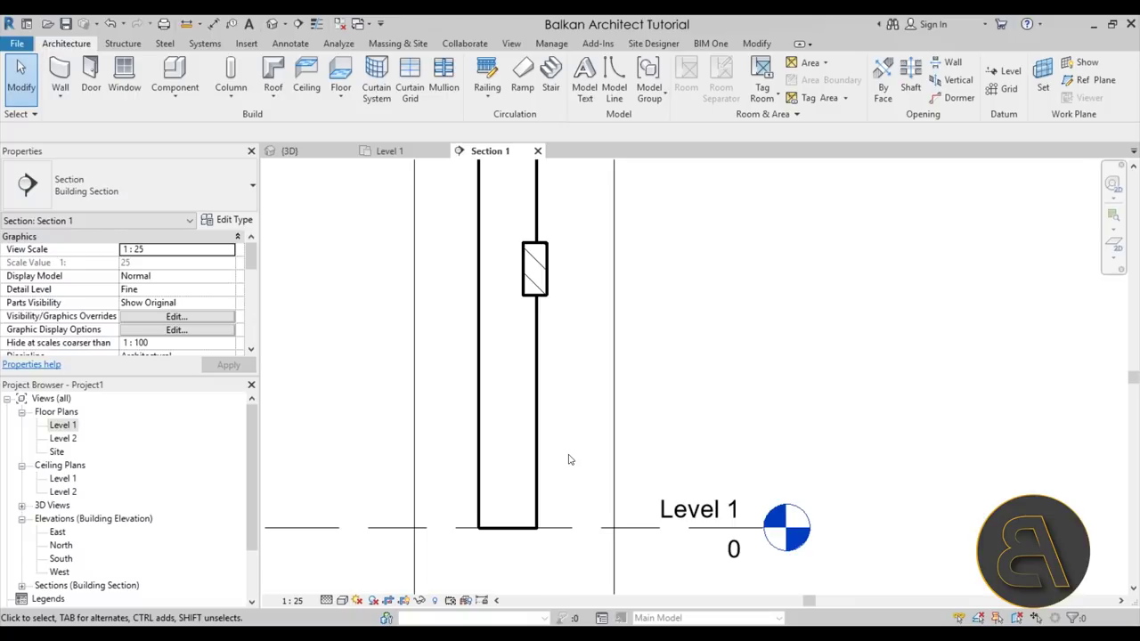
Place a Brick repeating detail component about 480 mm up the wall's sweep-side face from its base, flipped to lie inside the wall
{"action": "left_click", "coordinate": [308, 47]}
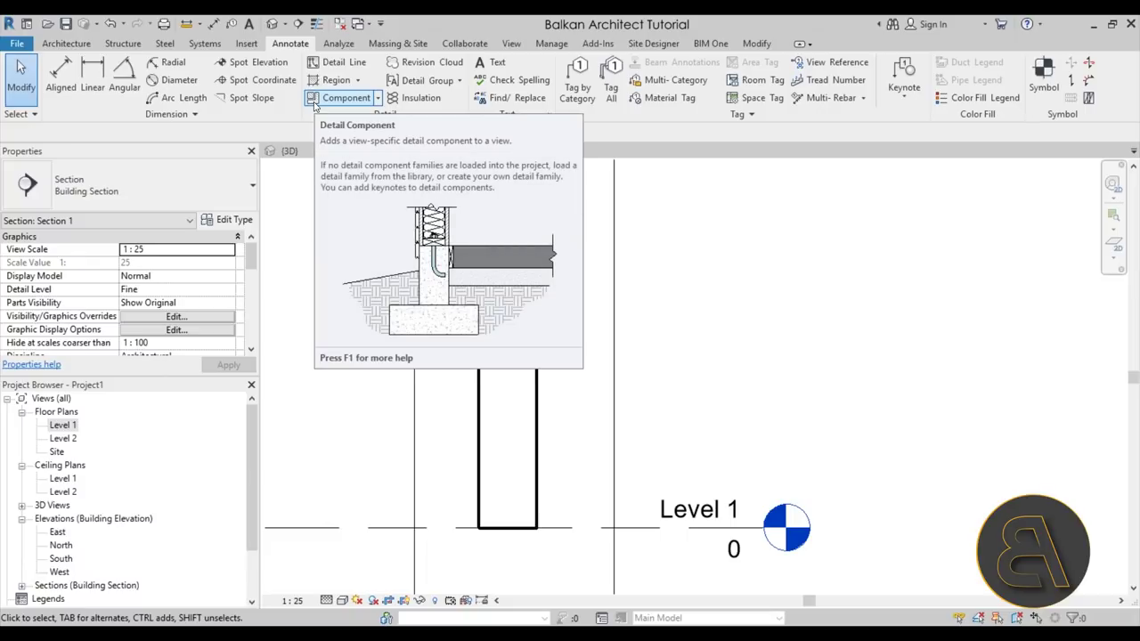
{"action": "left_click", "coordinate": [378, 98]}
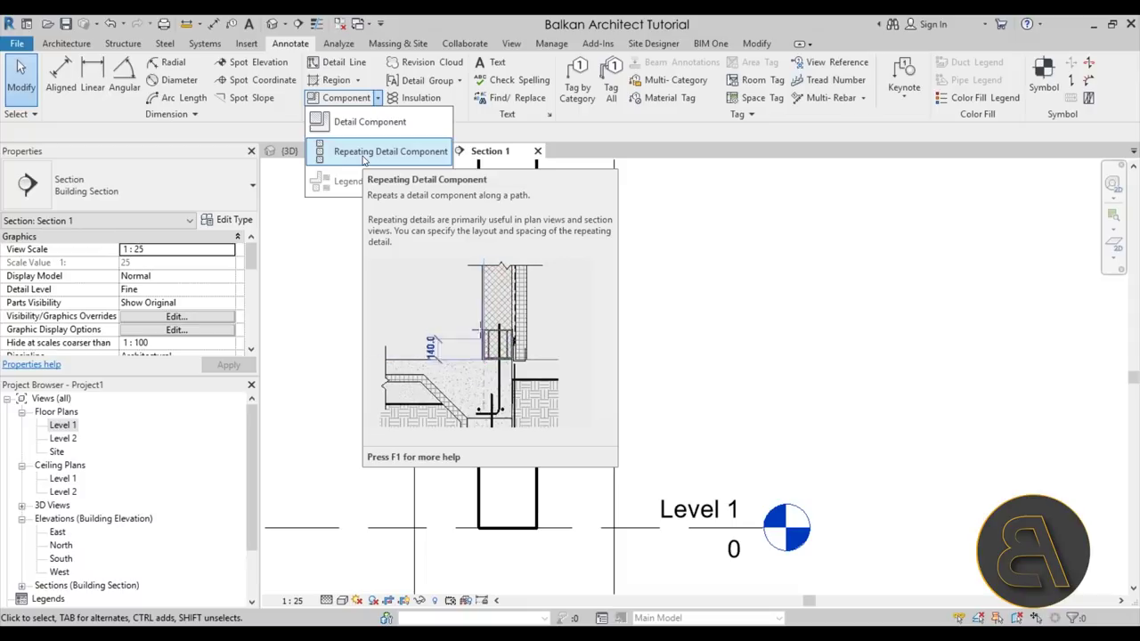
{"action": "left_click", "coordinate": [389, 151]}
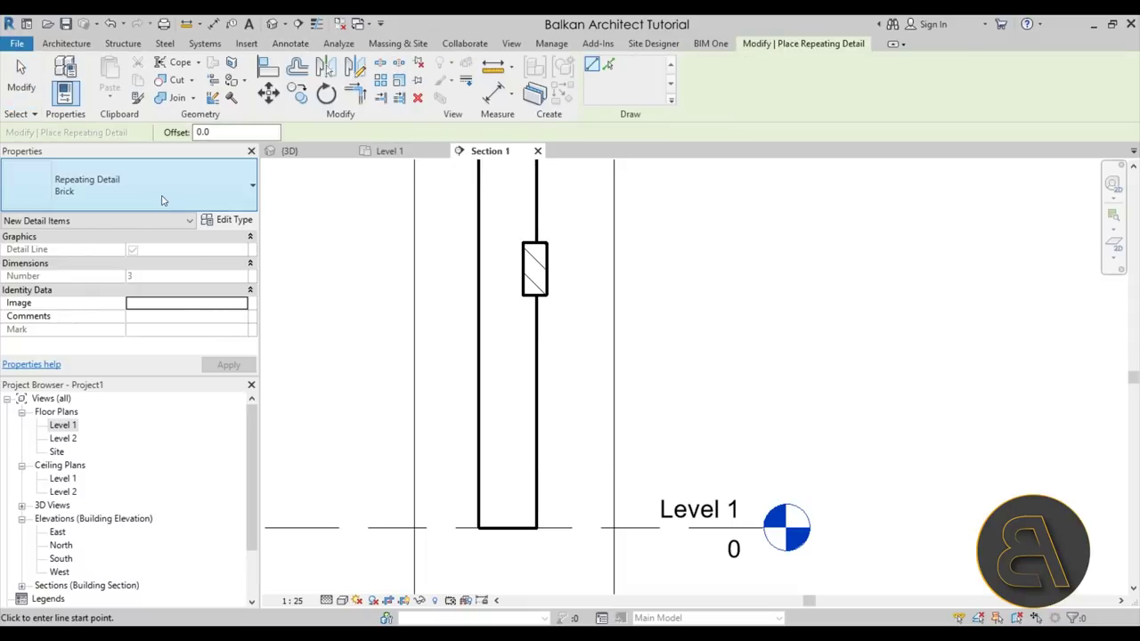
{"action": "left_click", "coordinate": [93, 195]}
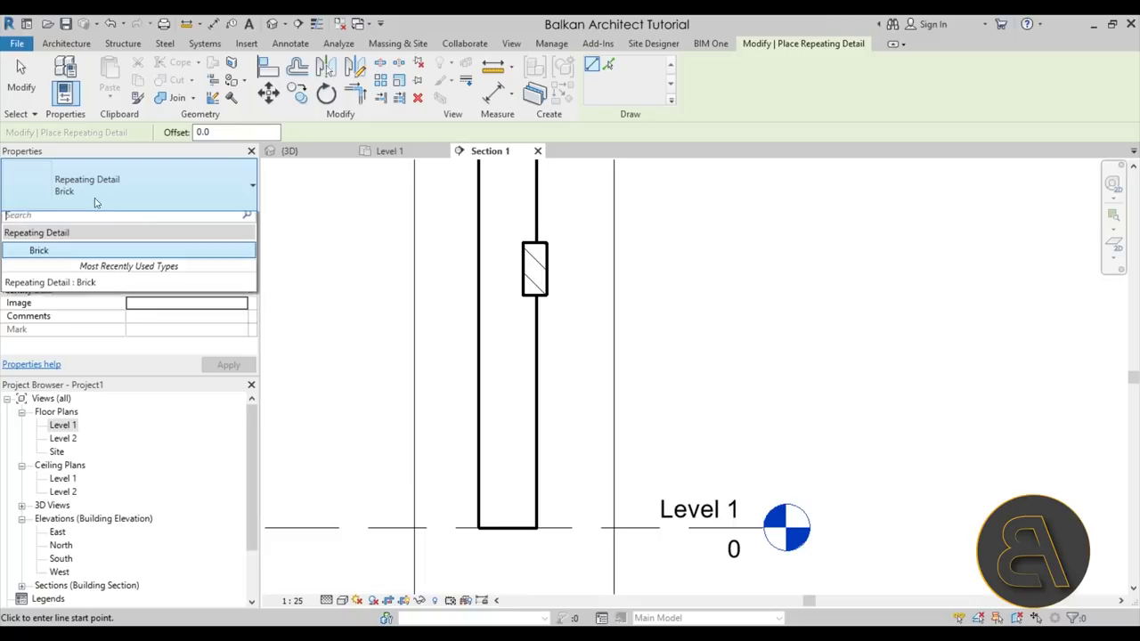
{"action": "left_click", "coordinate": [55, 254]}
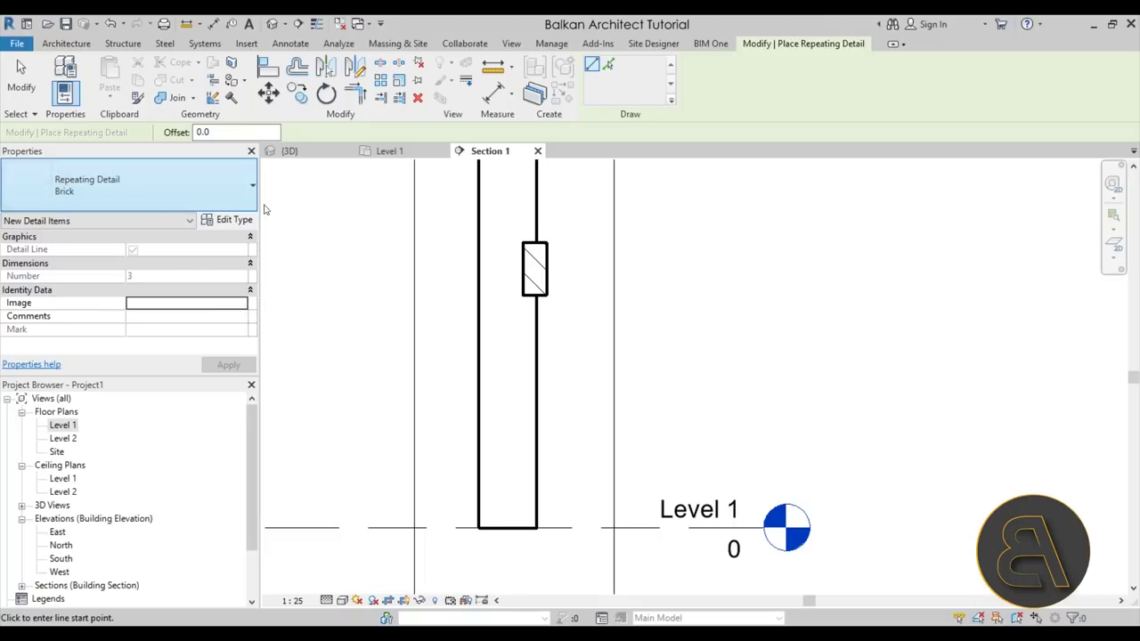
{"action": "left_click", "coordinate": [536, 528]}
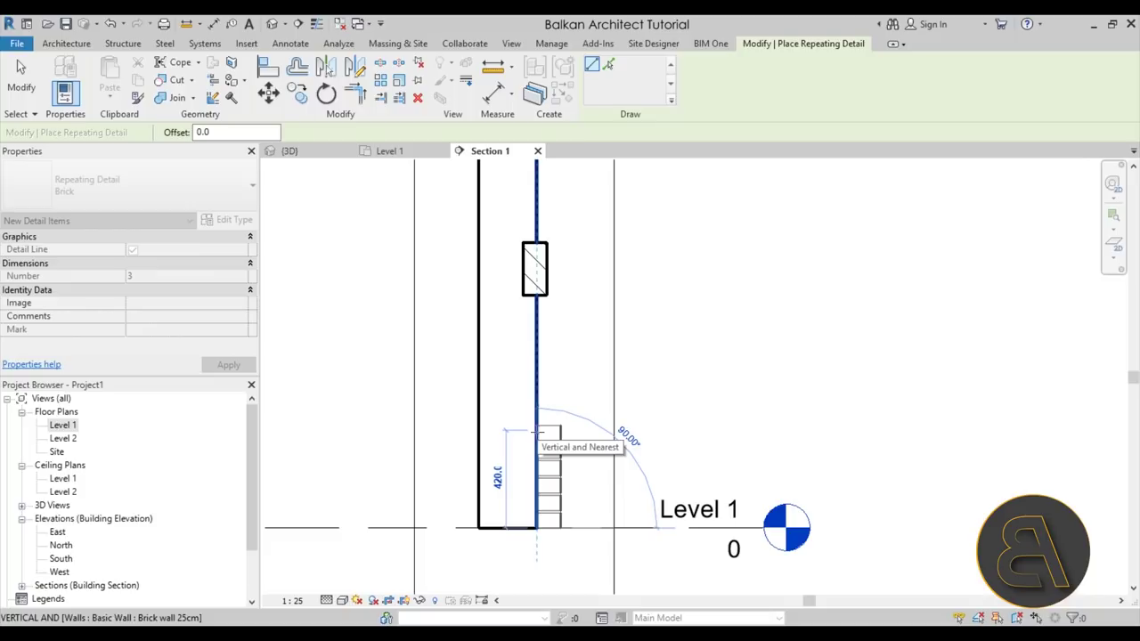
{"action": "key", "text": "space"}
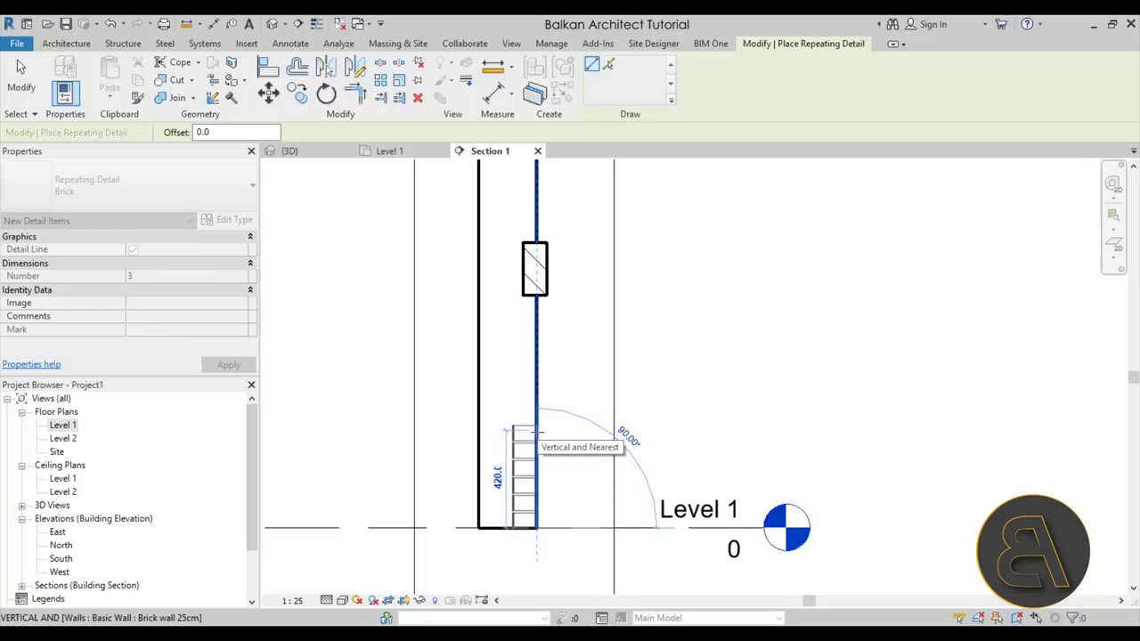
{"action": "left_click", "coordinate": [537, 414]}
{"action": "scroll", "coordinate": [559, 369], "scroll_direction": "up", "scroll_amount": 5}
{"action": "scroll", "coordinate": [457, 467], "scroll_direction": "down", "scroll_amount": 2}
{"action": "middle_click_drag", "start_coordinate": [456, 467], "coordinate": [443, 492]}
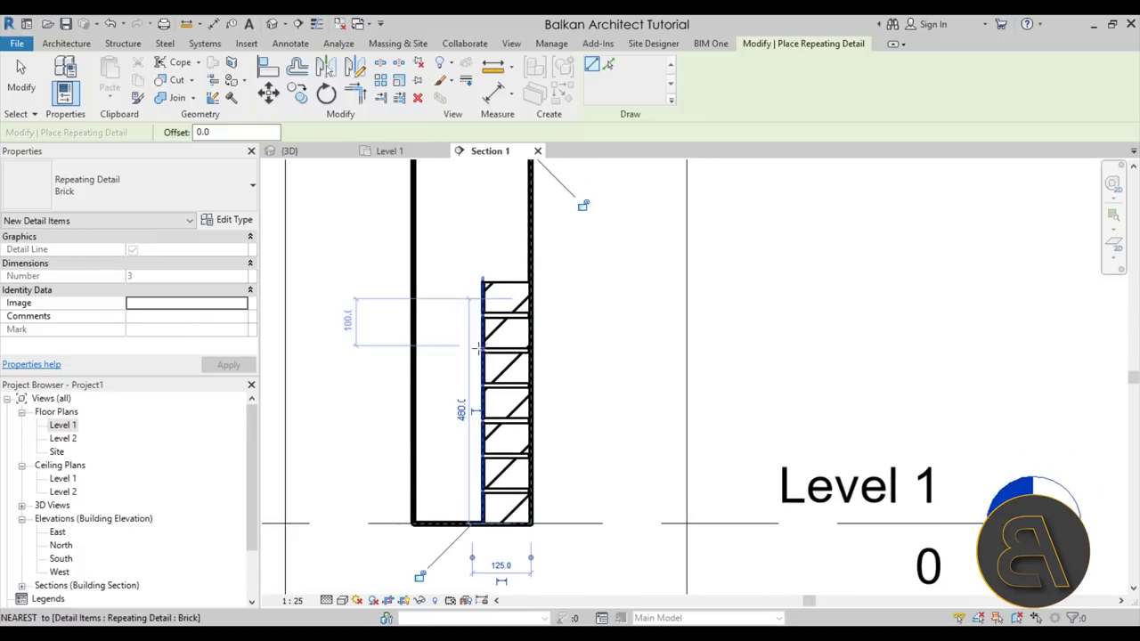
{"action": "key", "text": "Escape"}
{"action": "key", "text": "Escape"}
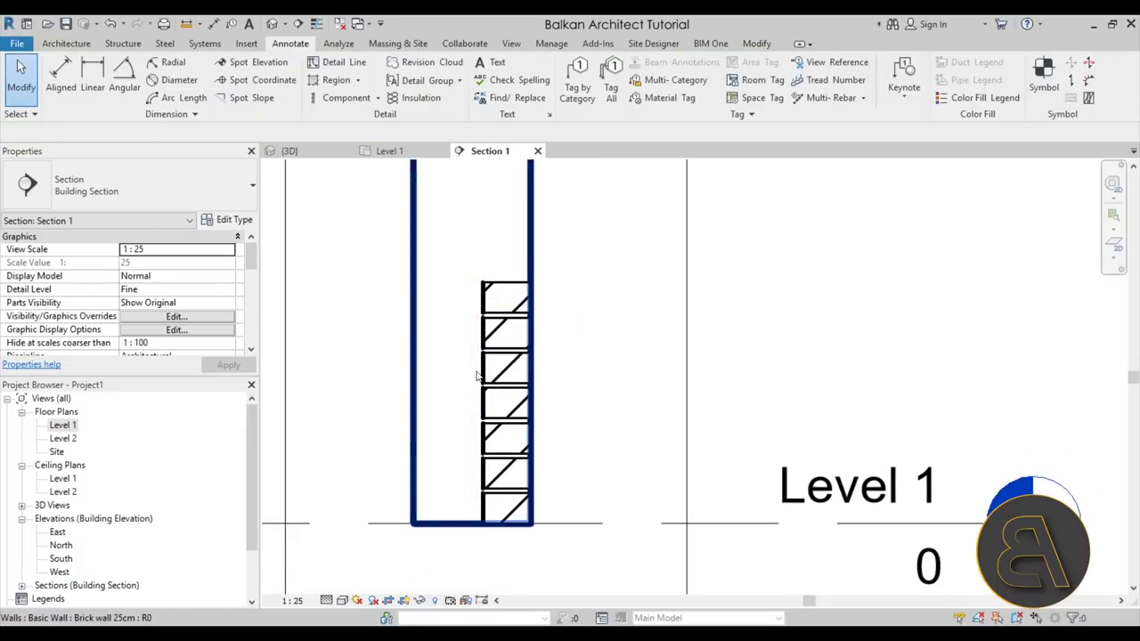
Change the Brick repeating detail type's detail to Brick - UK Standard : Rowlock and apply it
{"action": "left_click", "coordinate": [527, 371]}
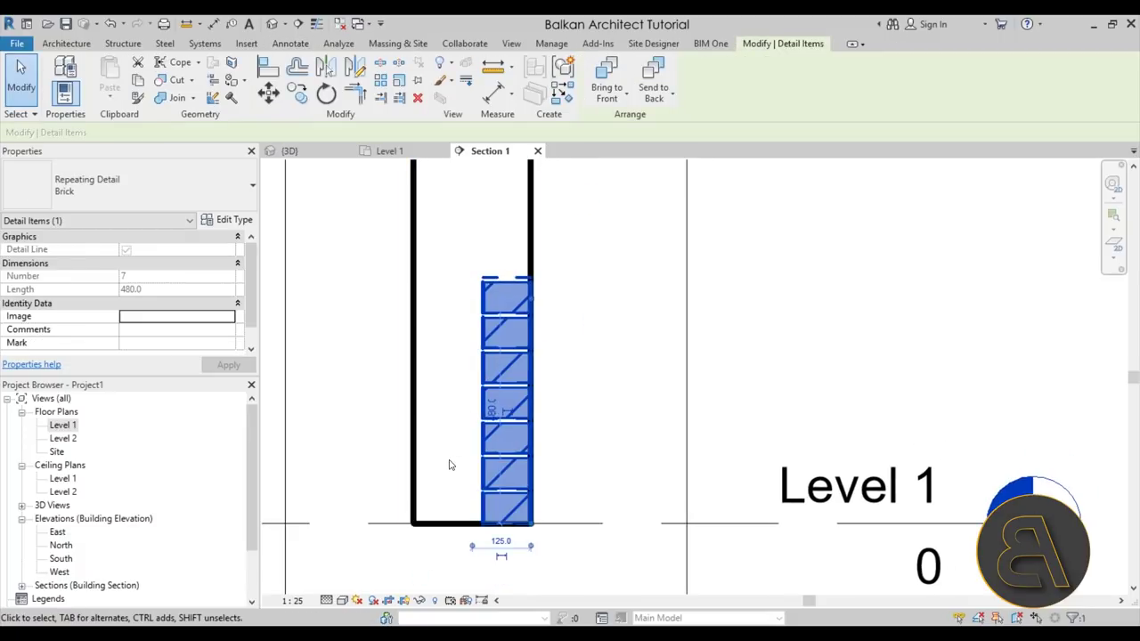
{"action": "middle_click_drag", "start_coordinate": [449, 481], "coordinate": [456, 473]}
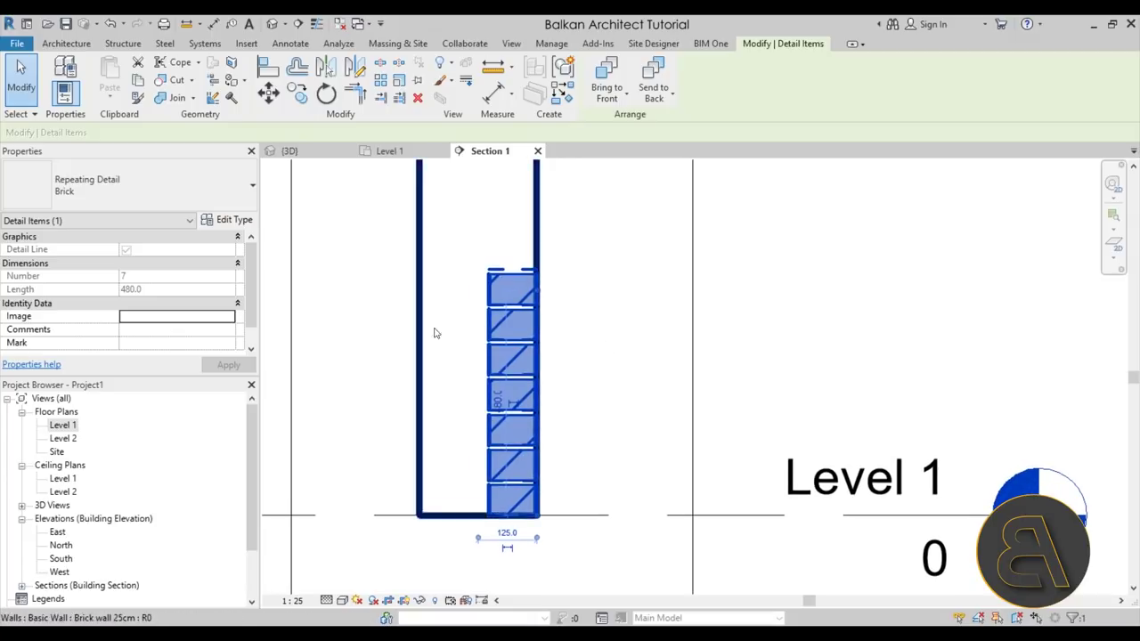
{"action": "left_click", "coordinate": [233, 220]}
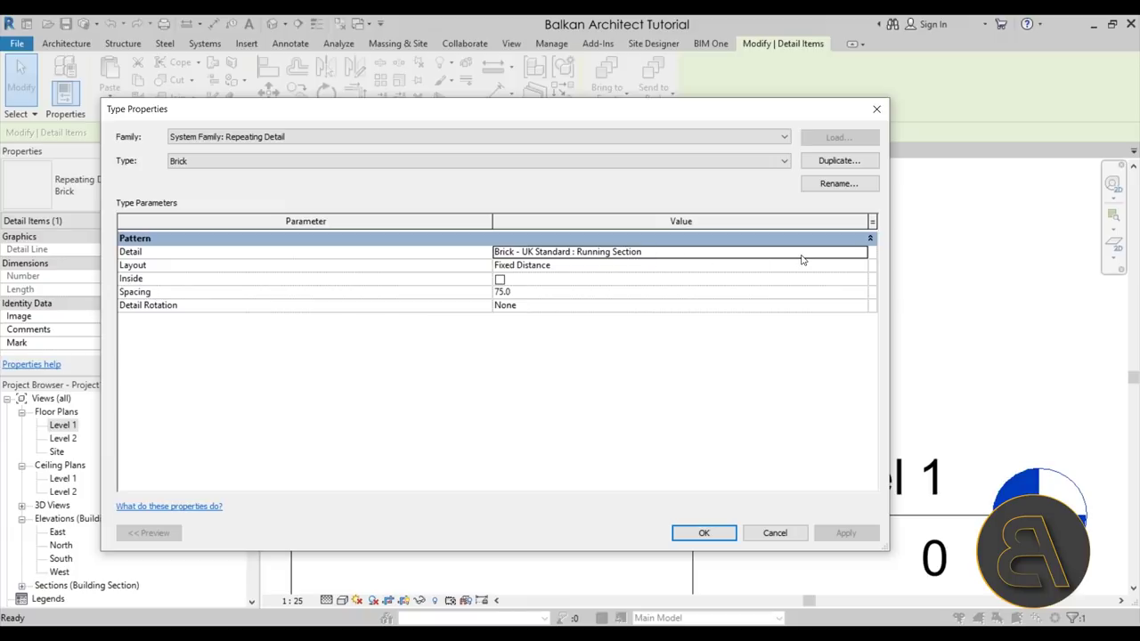
{"action": "left_click", "coordinate": [859, 253]}
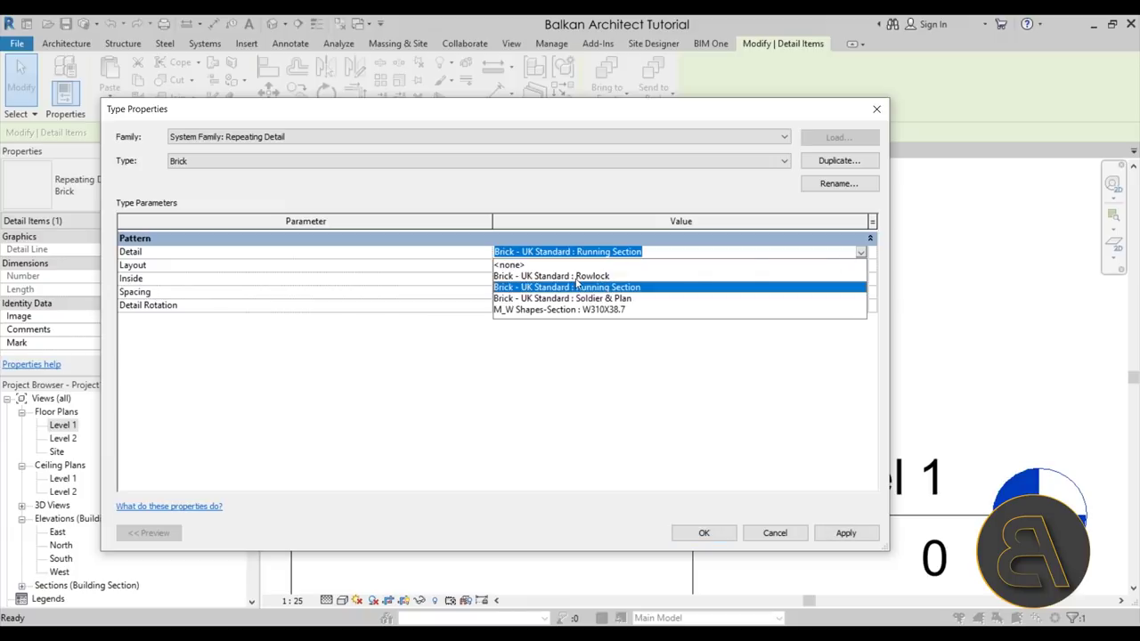
{"action": "left_click", "coordinate": [589, 277]}
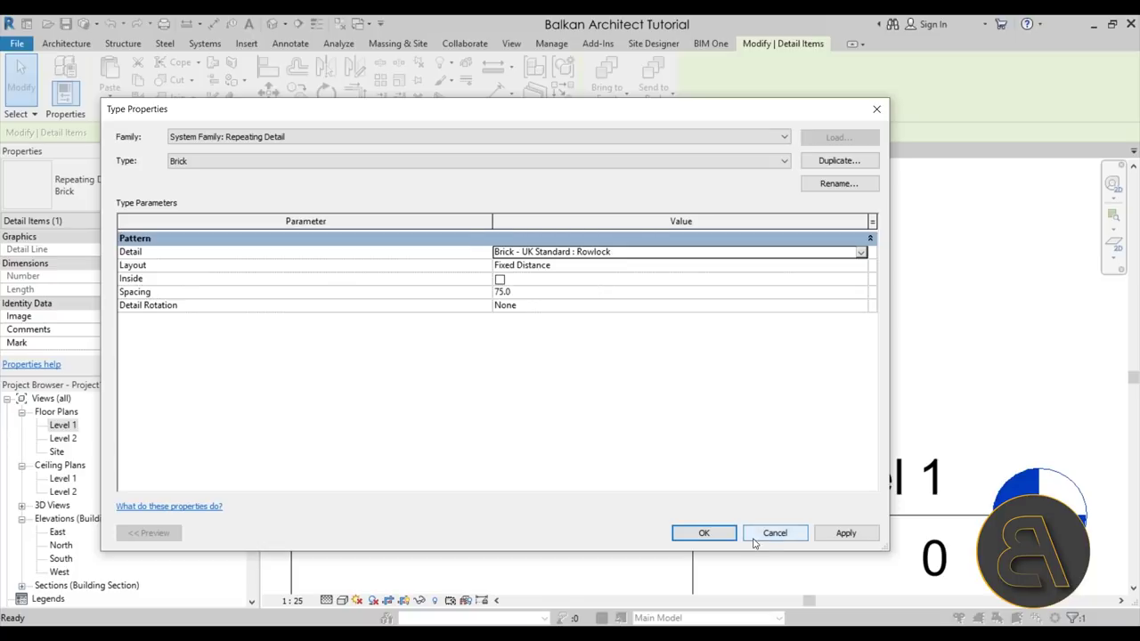
{"action": "left_click", "coordinate": [844, 533]}
{"action": "left_click", "coordinate": [704, 533]}
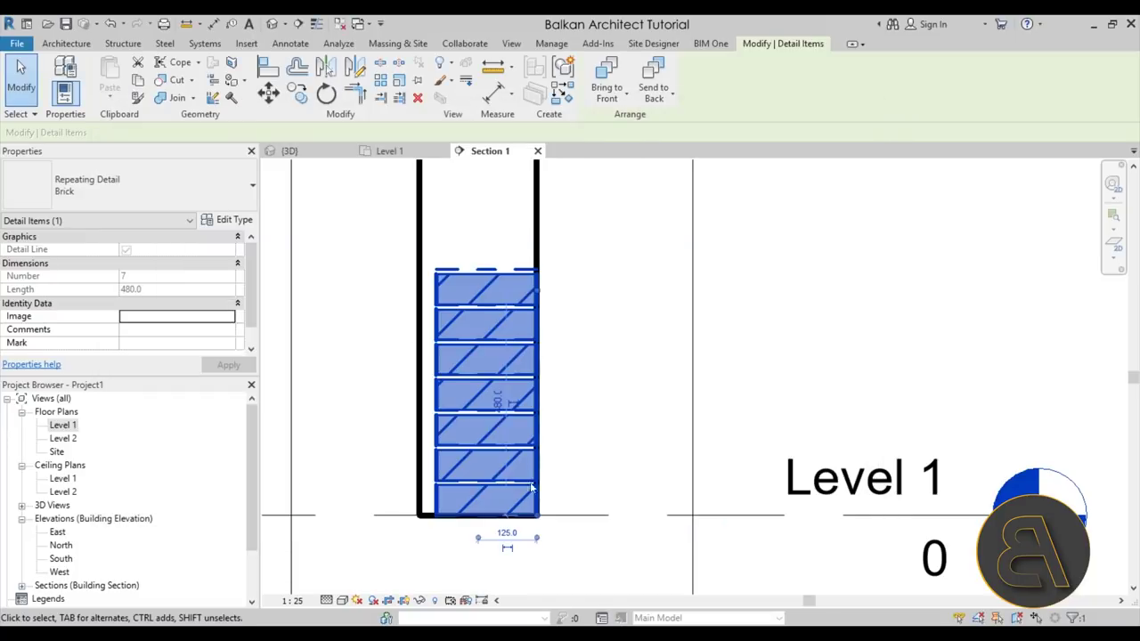
{"action": "key", "text": "Escape"}
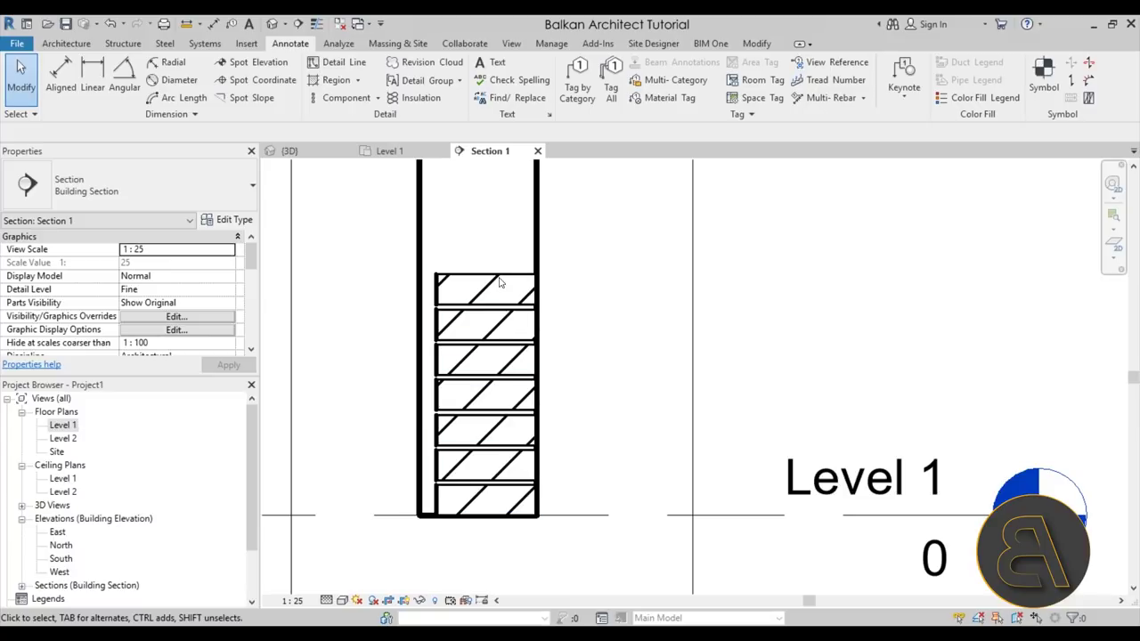
Measure the width of the topmost brick in the repeating detail
{"action": "left_click", "coordinate": [438, 285]}
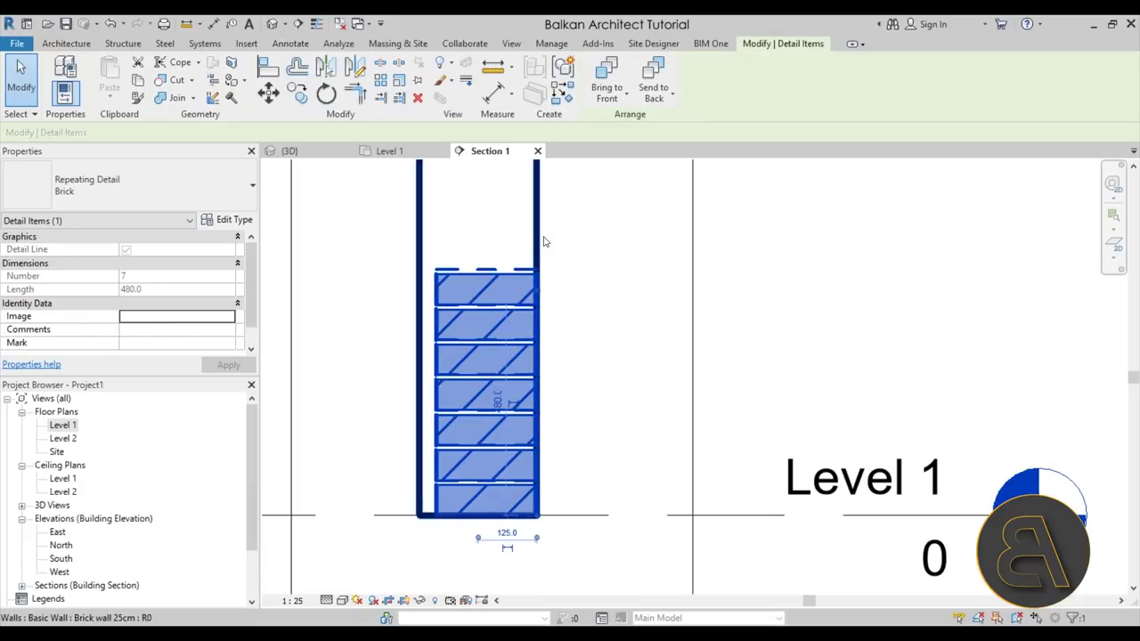
{"action": "left_click", "coordinate": [496, 242]}
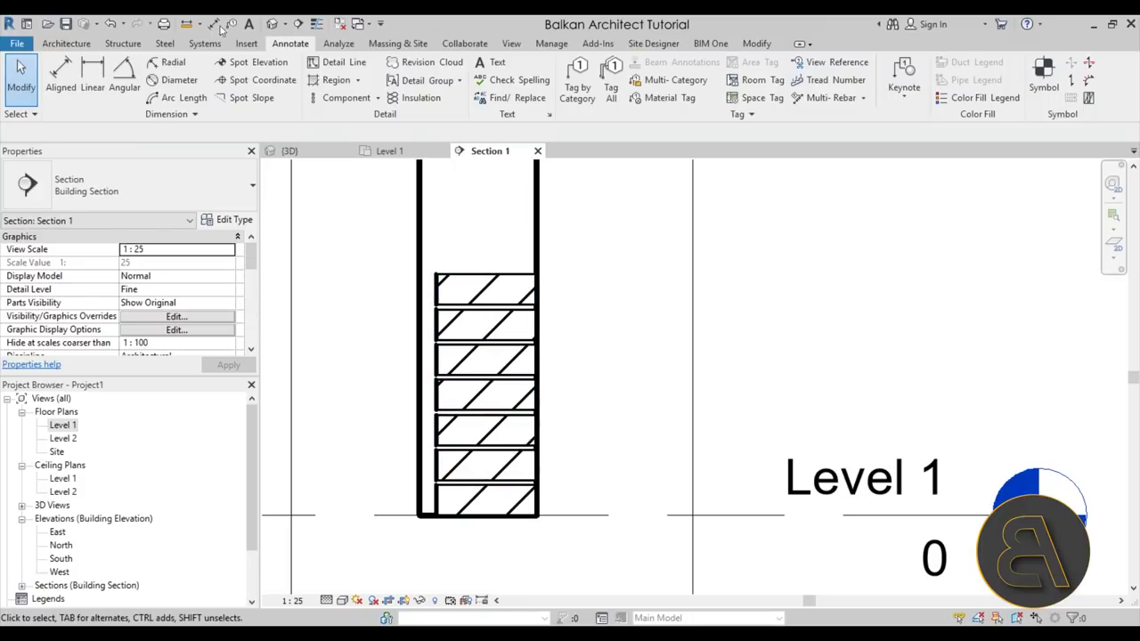
{"action": "left_click", "coordinate": [186, 24]}
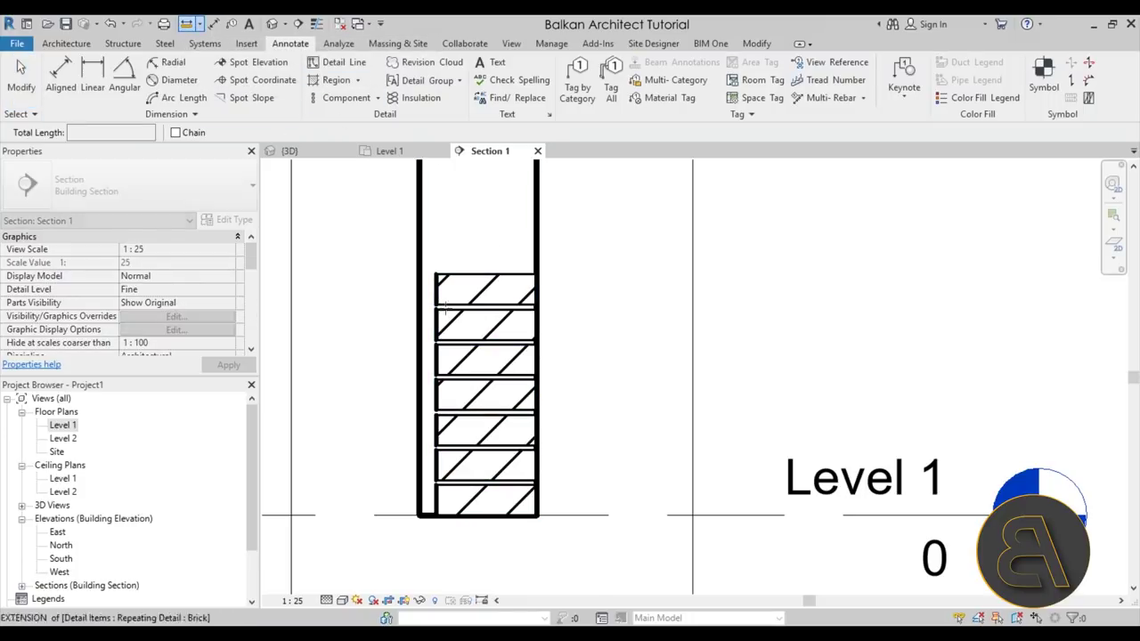
{"action": "left_click", "coordinate": [436, 290]}
{"action": "left_click", "coordinate": [534, 290]}
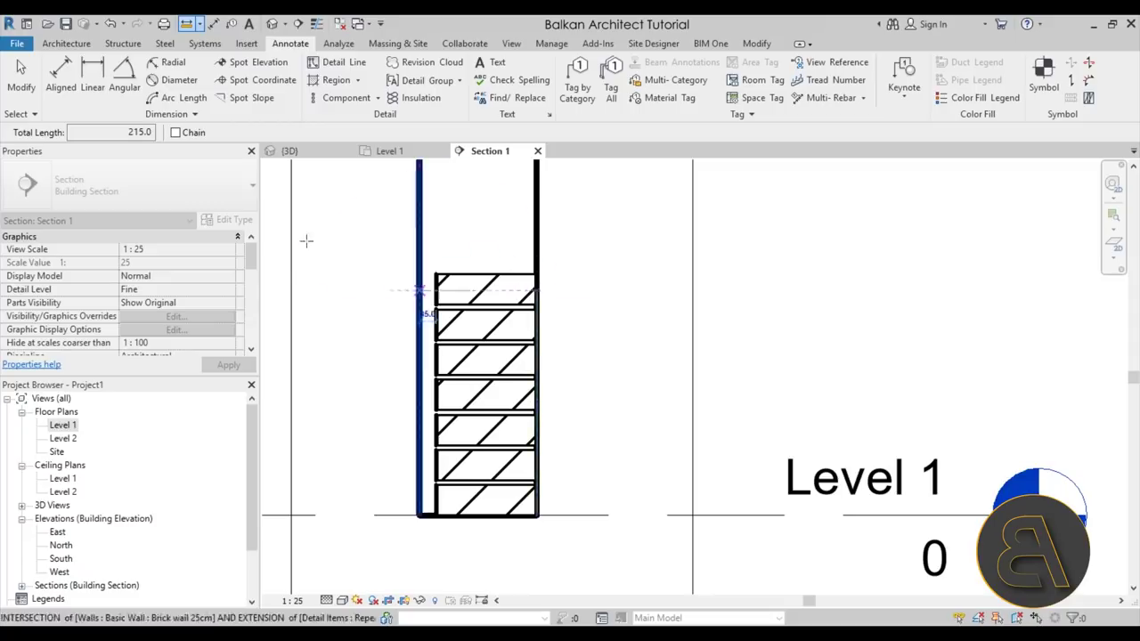
{"action": "key", "text": "Escape"}
{"action": "key", "text": "Escape"}
Set the structure layer thickness of the Brick wall 25cm type to 215 mm and confirm the type changes
{"action": "left_click", "coordinate": [416, 255]}
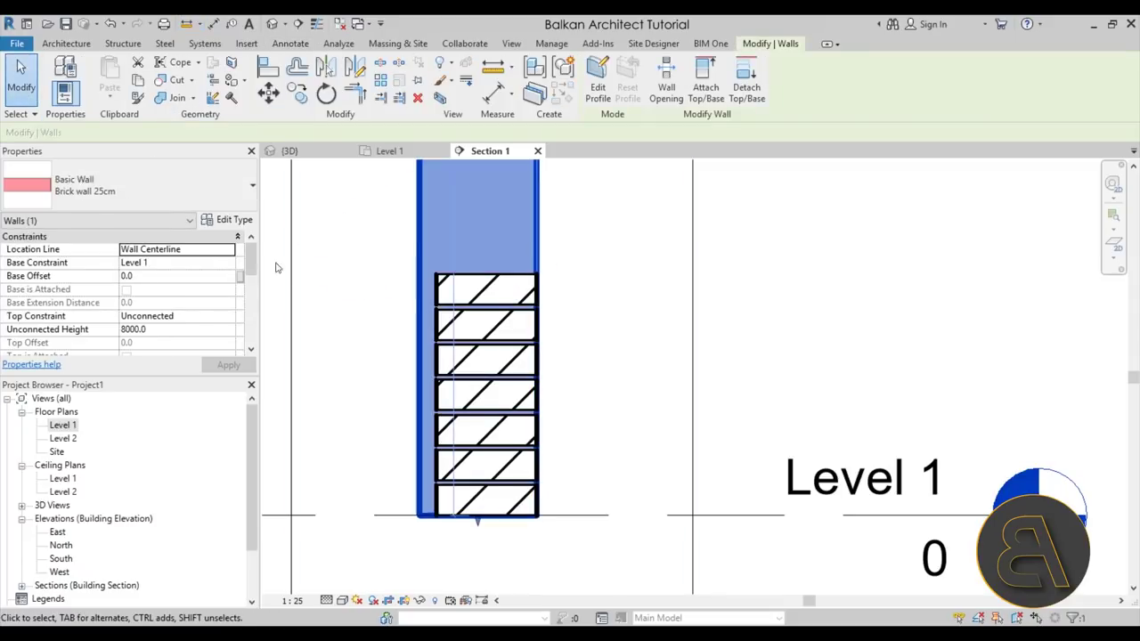
{"action": "left_click", "coordinate": [233, 219]}
{"action": "left_click", "coordinate": [623, 253]}
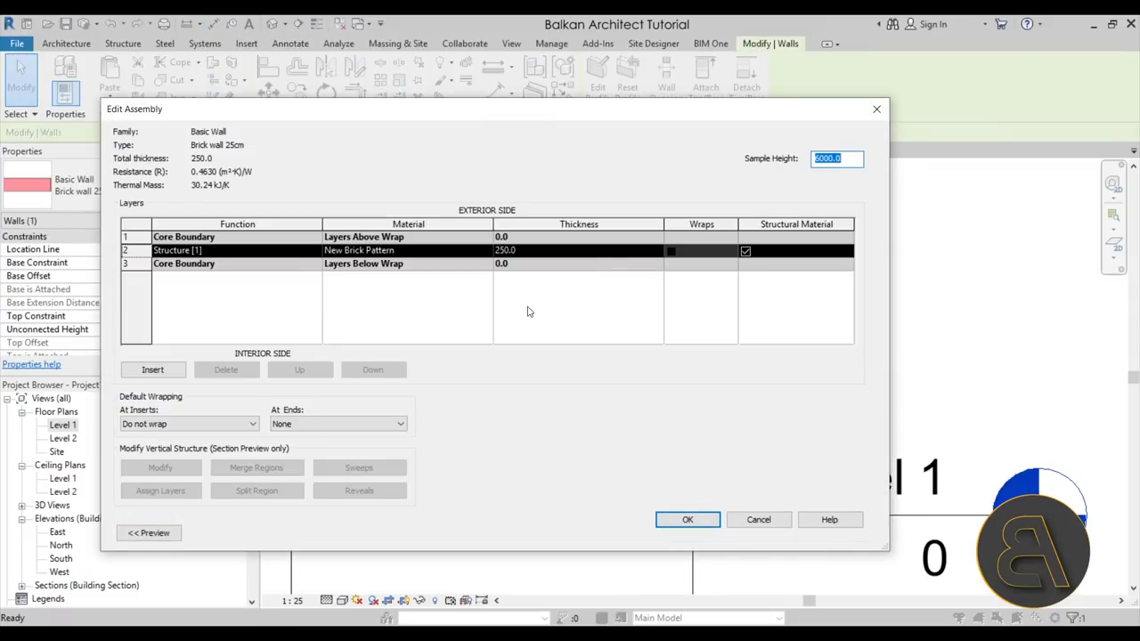
{"action": "left_click", "coordinate": [533, 253]}
{"action": "type", "text": "215"}
{"action": "key", "text": "Tab"}
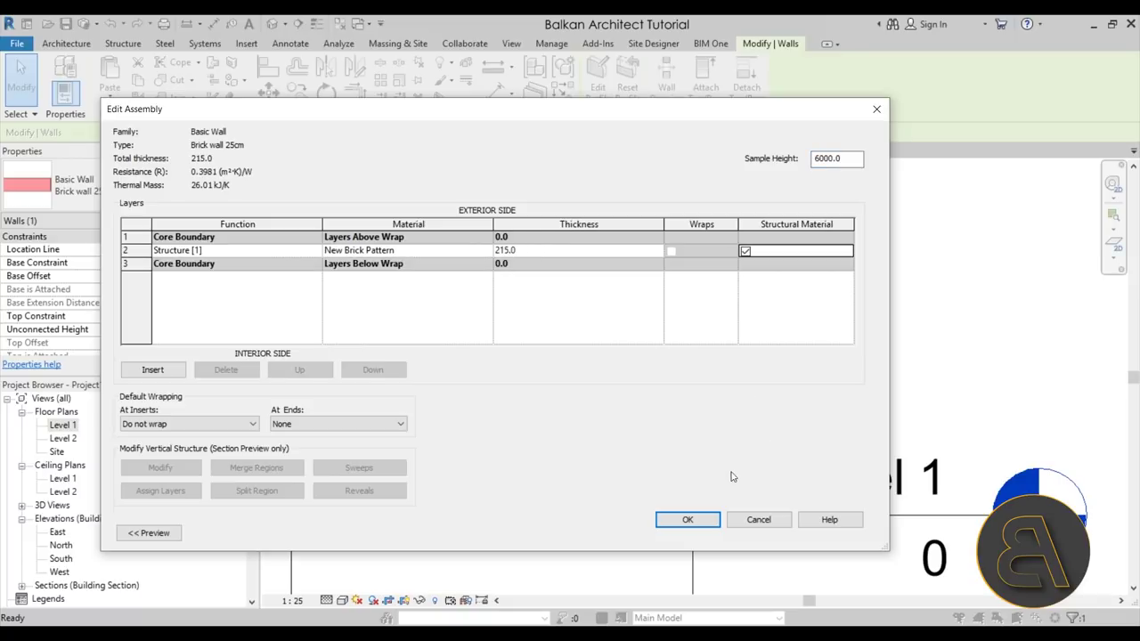
{"action": "left_click", "coordinate": [687, 519]}
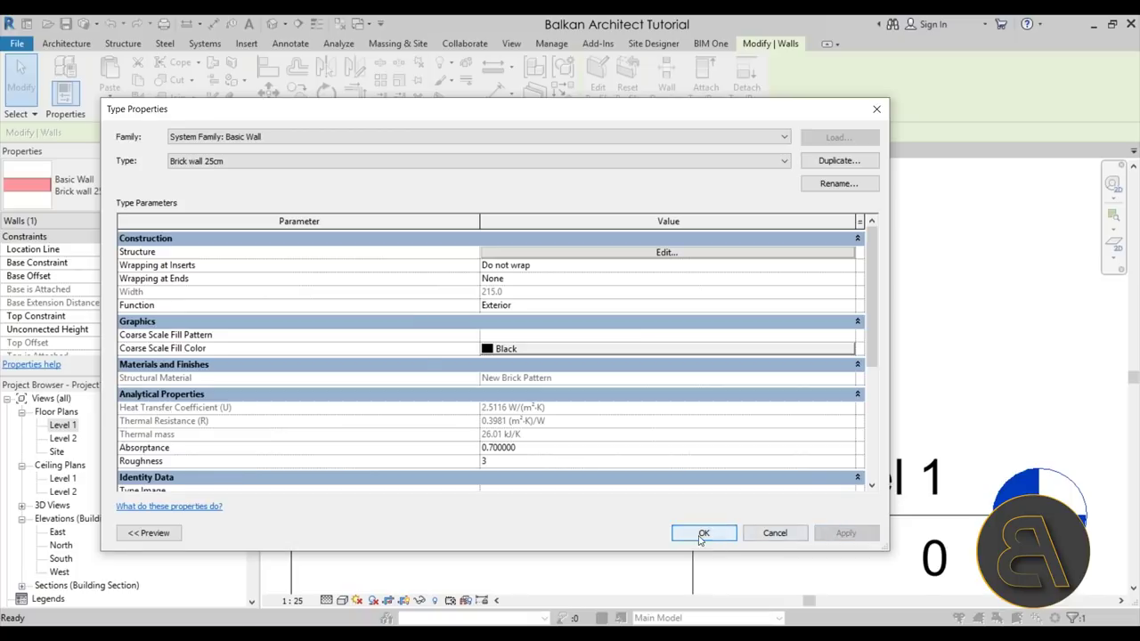
{"action": "left_click", "coordinate": [703, 532]}
{"action": "left_click", "coordinate": [575, 458]}
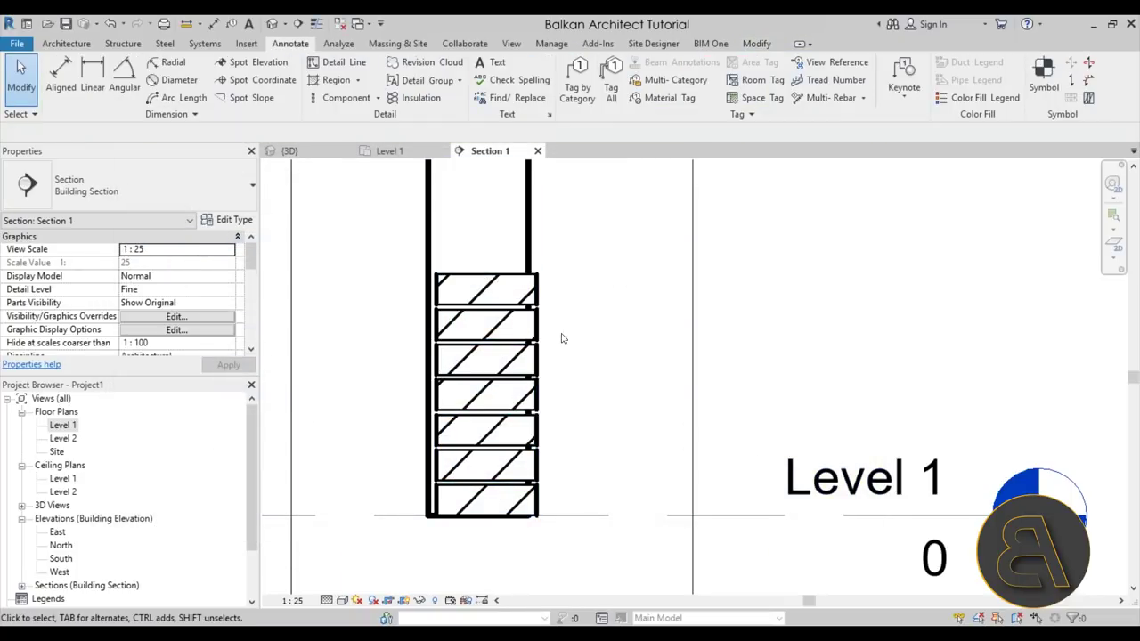
Align the outer edge of the brick repeating detail with the wall's sweep-side face
{"action": "left_click", "coordinate": [756, 44]}
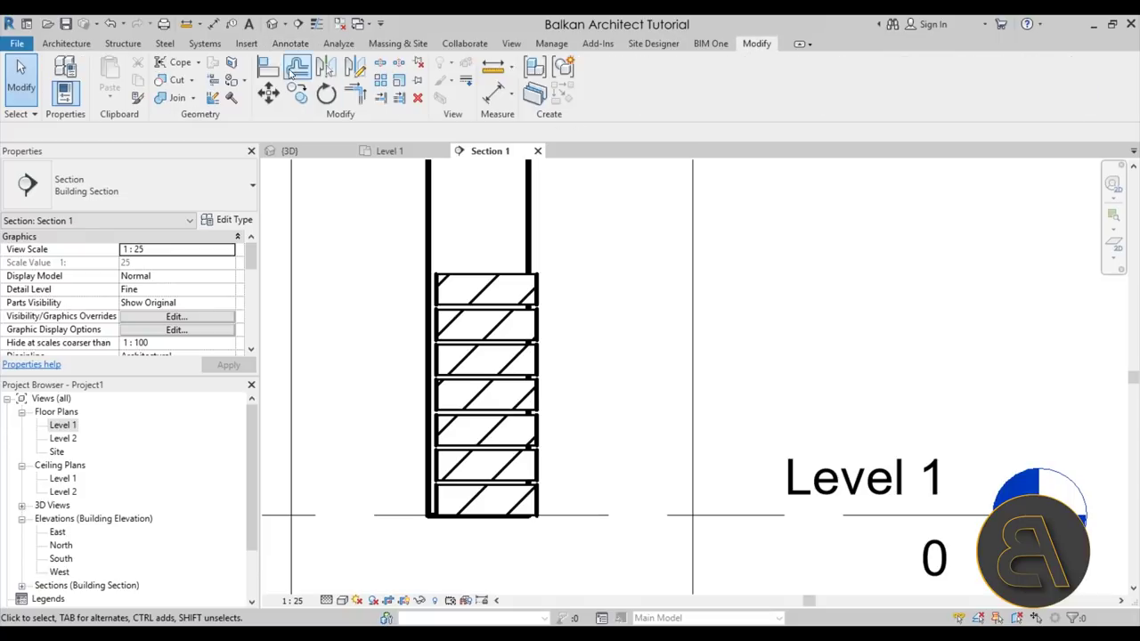
{"action": "left_click", "coordinate": [268, 66]}
{"action": "left_click", "coordinate": [529, 245]}
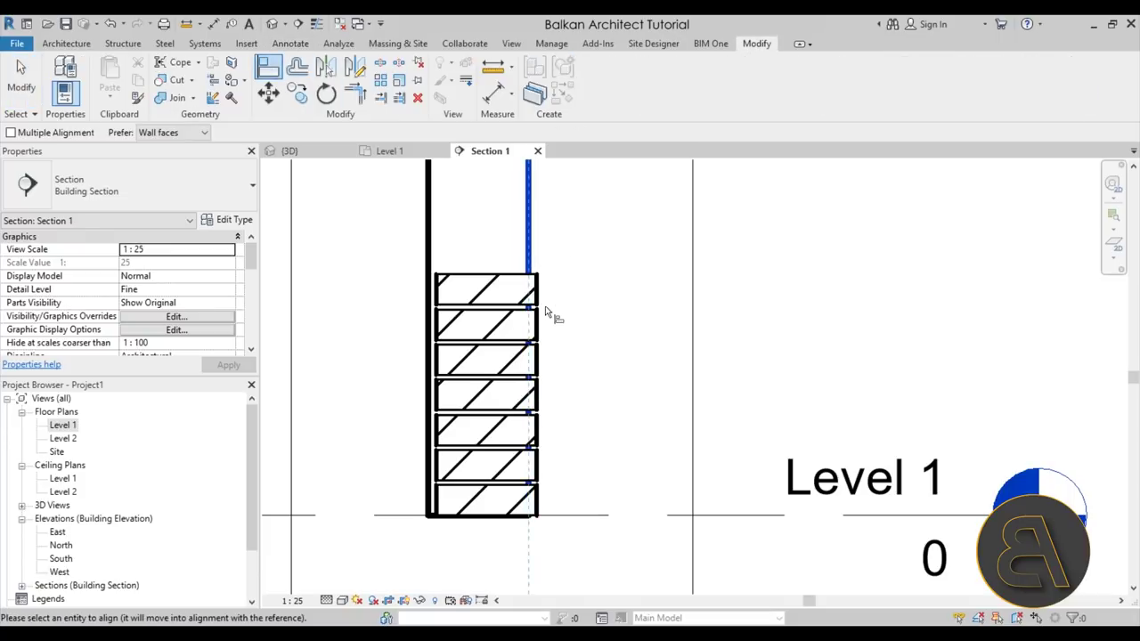
{"action": "left_click", "coordinate": [538, 316]}
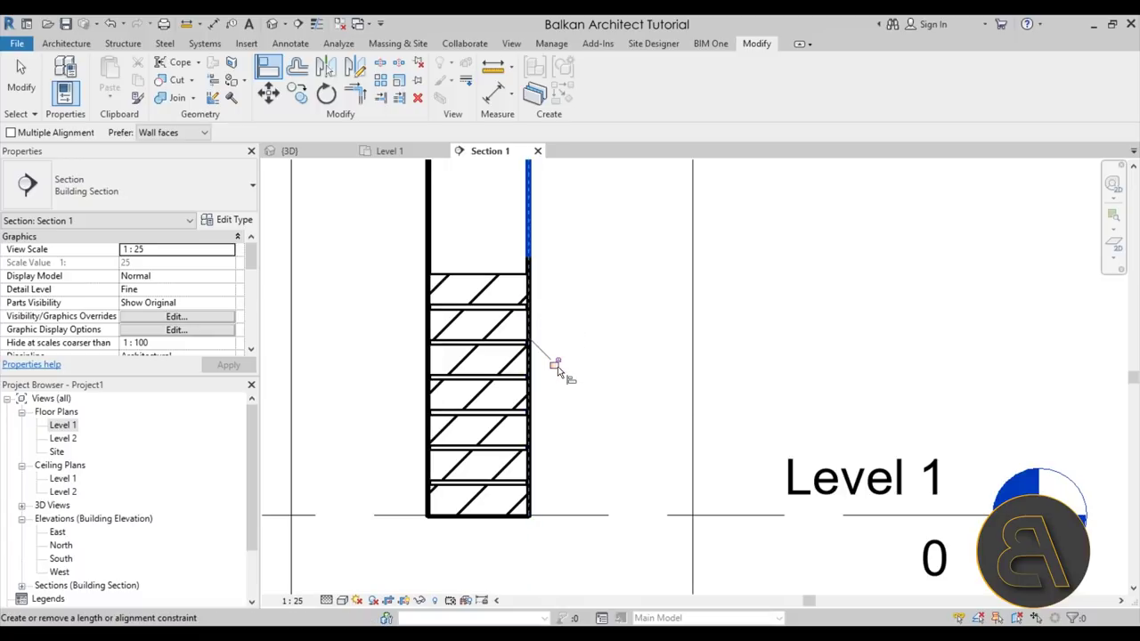
{"action": "key", "text": "Escape"}
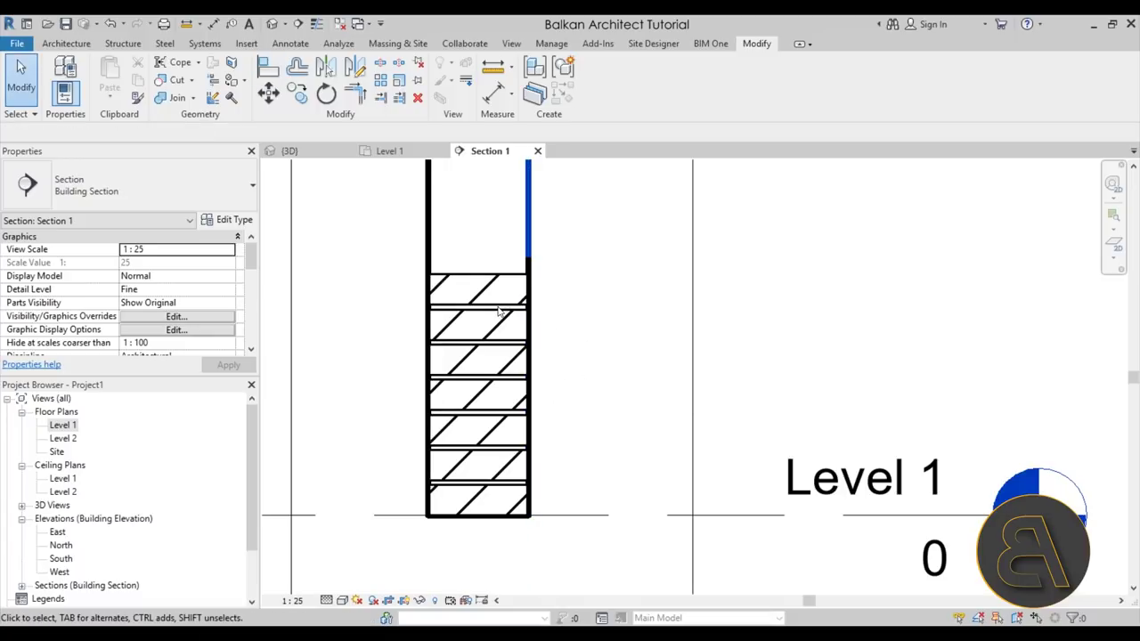
Stretch the brick repeating detail upward to about 920 mm long, ending just below the wall sweep
{"action": "left_click", "coordinate": [489, 323]}
{"action": "scroll", "coordinate": [564, 415], "scroll_direction": "down", "scroll_amount": 2}
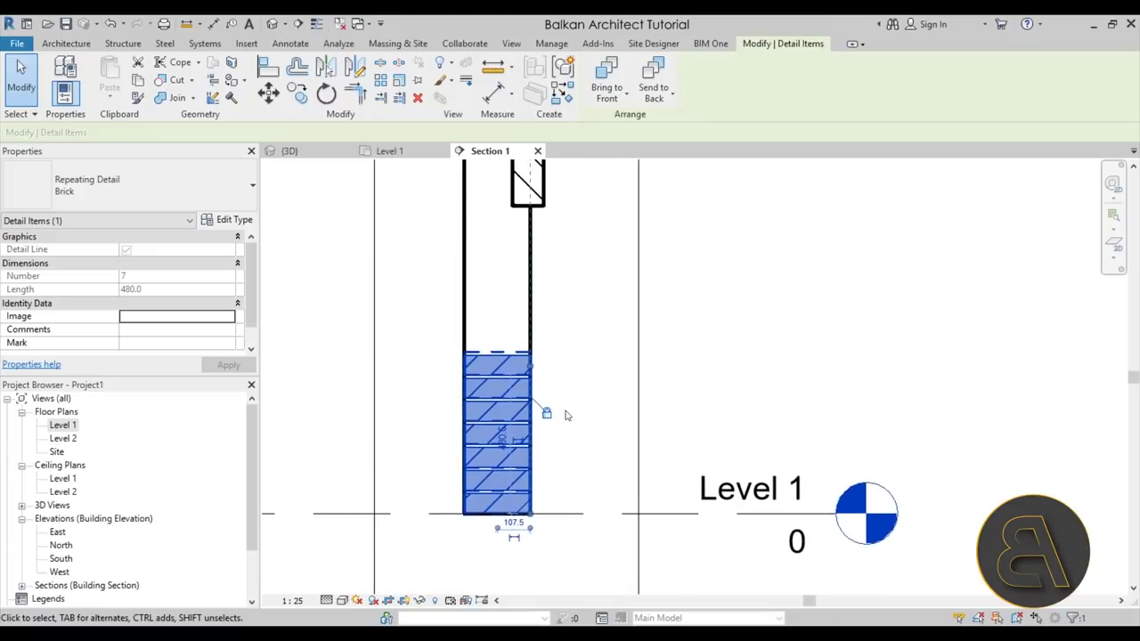
{"action": "left_click_drag", "start_coordinate": [530, 365], "coordinate": [531, 256]}
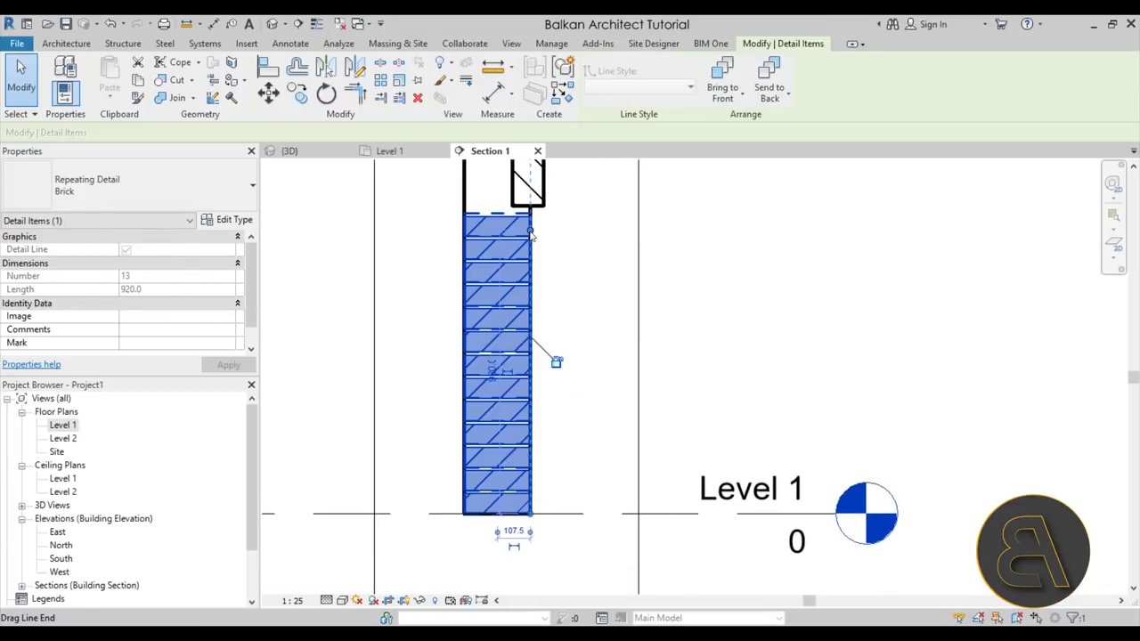
{"action": "left_click", "coordinate": [588, 252]}
{"action": "scroll", "coordinate": [567, 356], "scroll_direction": "down", "scroll_amount": 2}
{"action": "middle_click_drag", "start_coordinate": [566, 356], "coordinate": [550, 398]}
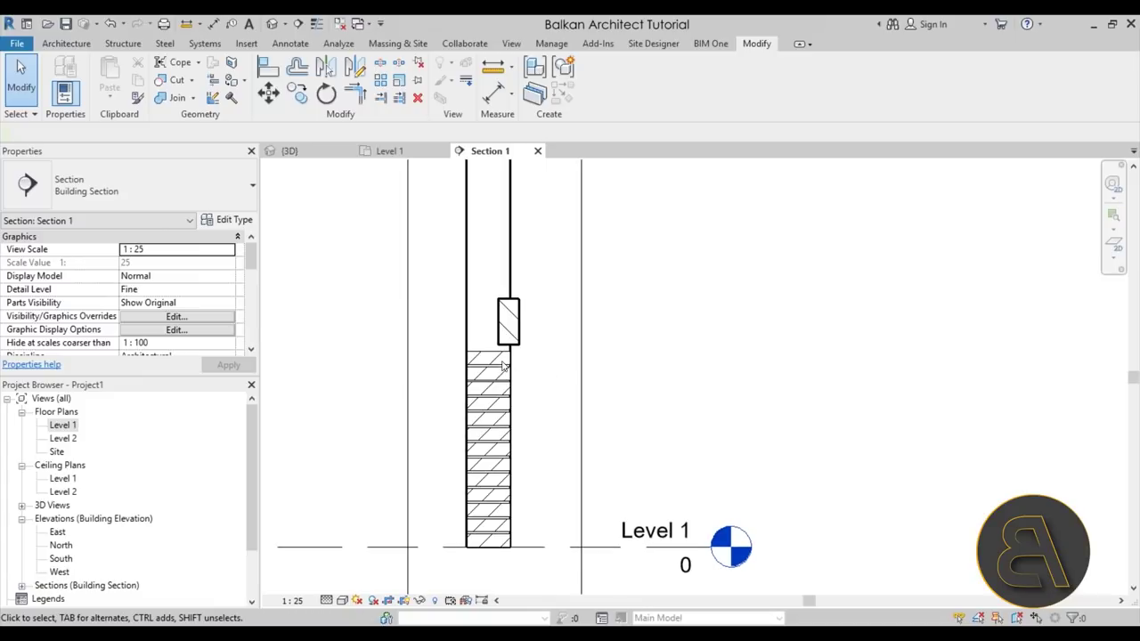
{"action": "left_click", "coordinate": [504, 365]}
{"action": "left_click_drag", "start_coordinate": [510, 354], "coordinate": [500, 243]}
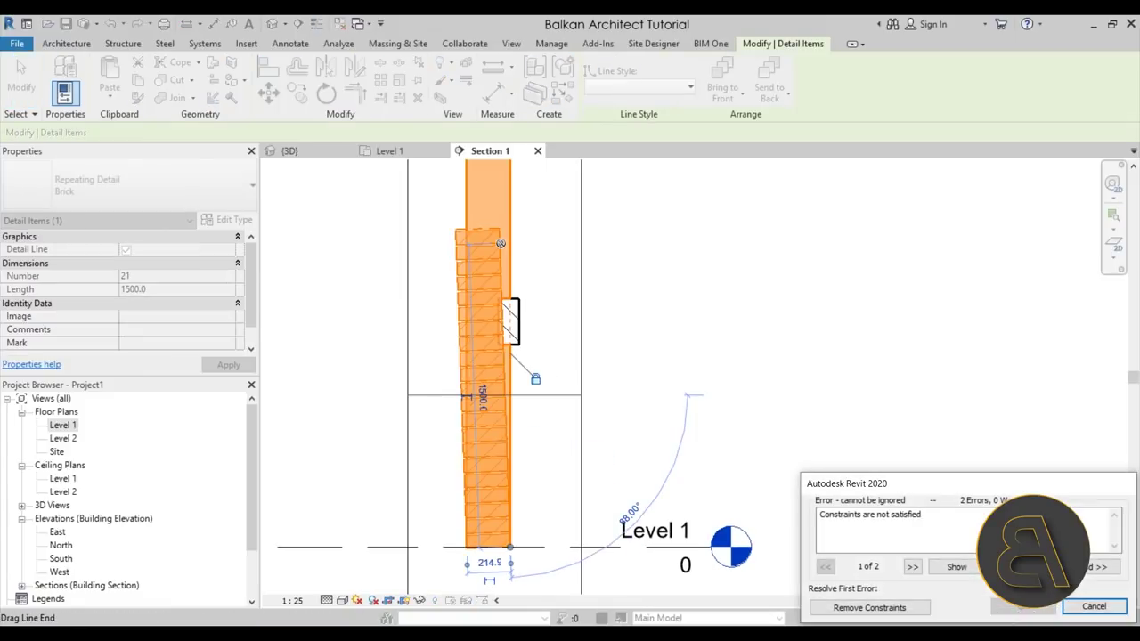
{"action": "key", "text": "Escape"}
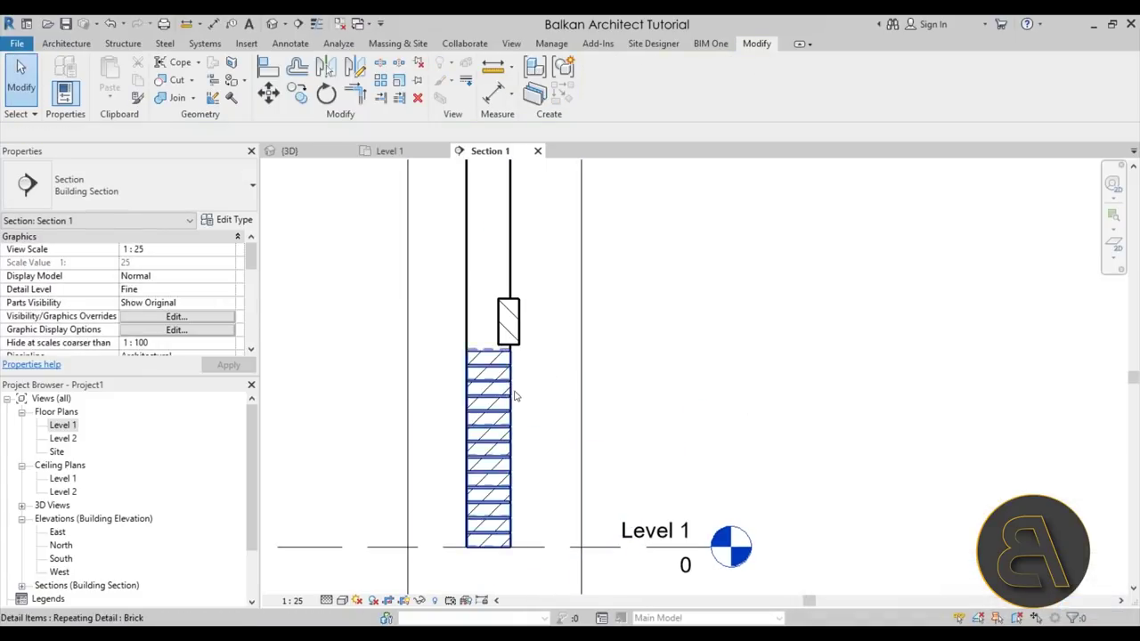
Extend the brick repeating detail straight up the wall past the soldier course sweep, and select the sweep
{"action": "left_click", "coordinate": [516, 383]}
{"action": "left_click_drag", "start_coordinate": [518, 375], "coordinate": [515, 232]}
{"action": "left_click", "coordinate": [545, 299]}
{"action": "left_click", "coordinate": [513, 320]}
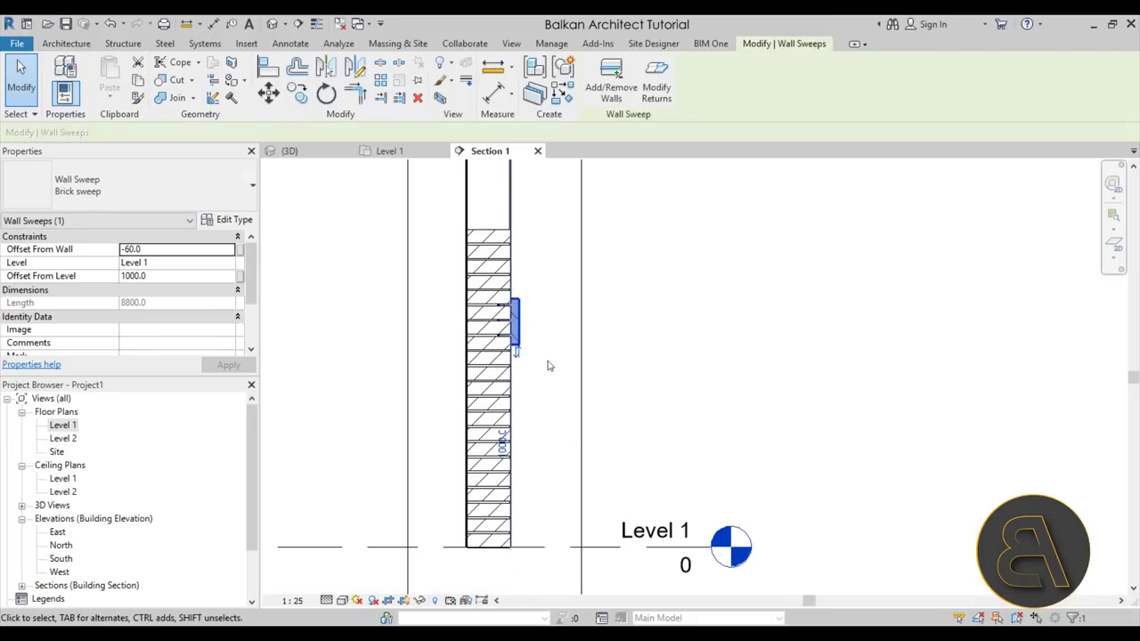
Shorten the brick repeating detail in the section so its upper end stops just below the wall sweep
{"action": "scroll", "coordinate": [544, 364], "scroll_direction": "up", "scroll_amount": 3}
{"action": "left_click", "coordinate": [565, 400]}
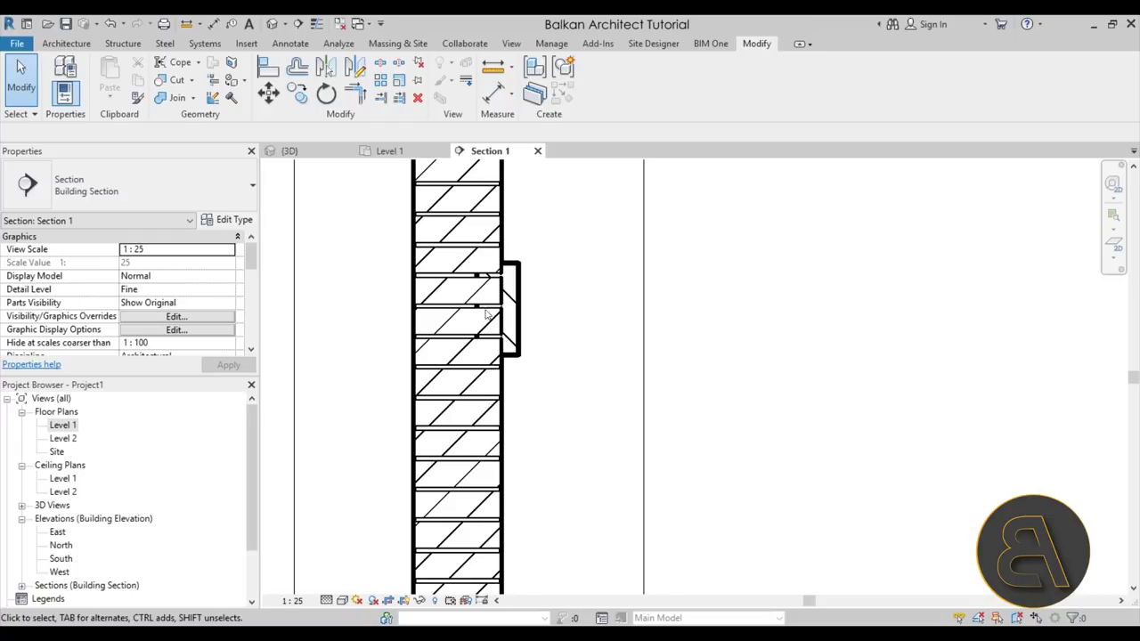
{"action": "scroll", "coordinate": [488, 293], "scroll_direction": "up", "scroll_amount": 3}
{"action": "scroll", "coordinate": [534, 369], "scroll_direction": "down", "scroll_amount": 4}
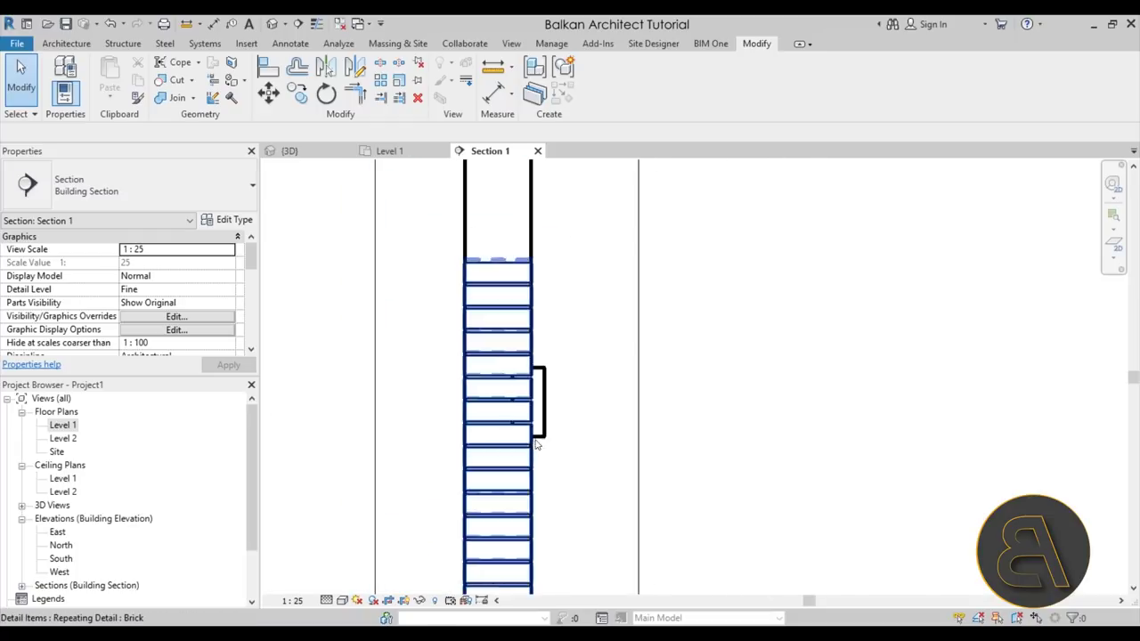
{"action": "left_click", "coordinate": [543, 383]}
{"action": "left_click_drag", "start_coordinate": [496, 264], "coordinate": [527, 436]}
{"action": "left_click", "coordinate": [565, 465]}
{"action": "scroll", "coordinate": [559, 343], "scroll_direction": "down", "scroll_amount": 3}
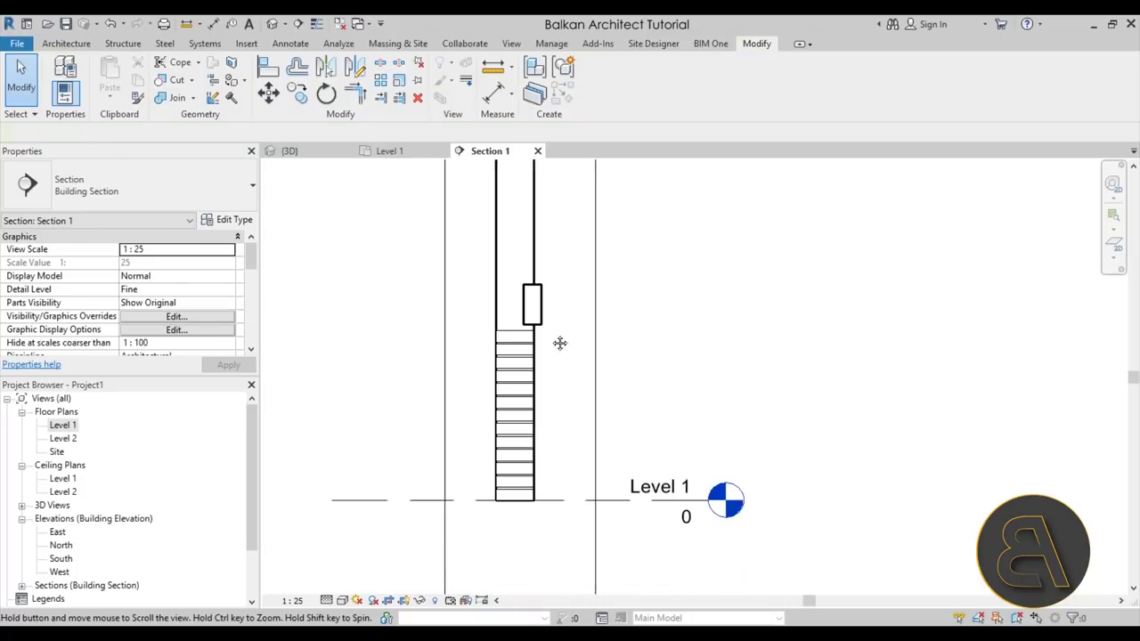
{"action": "scroll", "coordinate": [524, 427], "scroll_direction": "up", "scroll_amount": 4}
{"action": "middle_click_drag", "start_coordinate": [579, 485], "coordinate": [585, 460]}
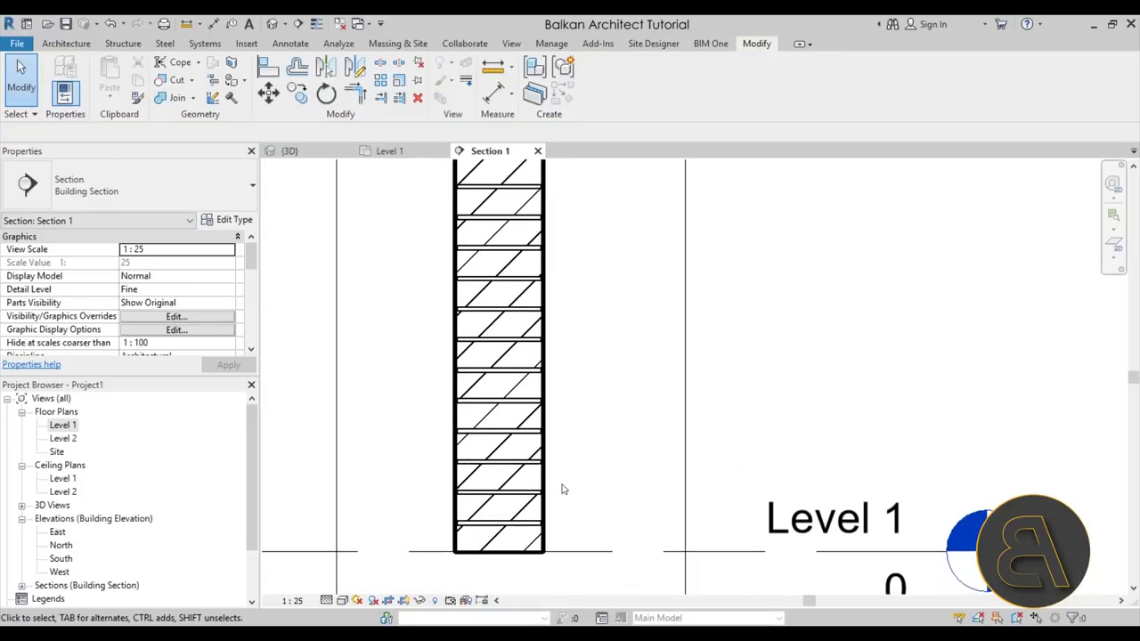
{"action": "scroll", "coordinate": [521, 554], "scroll_direction": "up", "scroll_amount": 3}
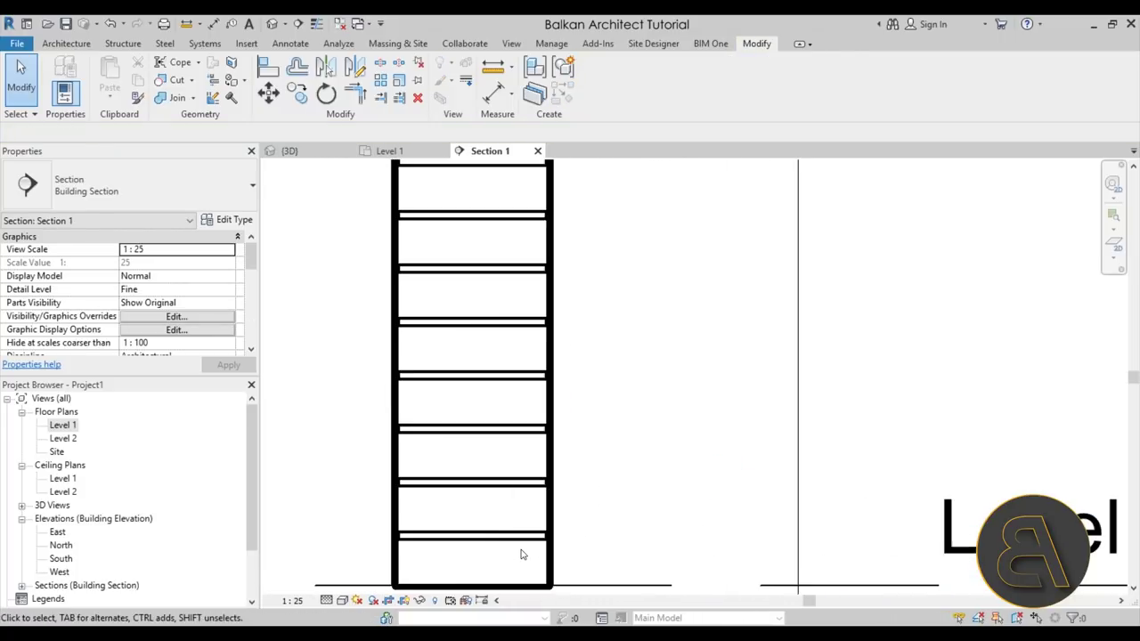
{"action": "scroll", "coordinate": [649, 463], "scroll_direction": "down", "scroll_amount": 3}
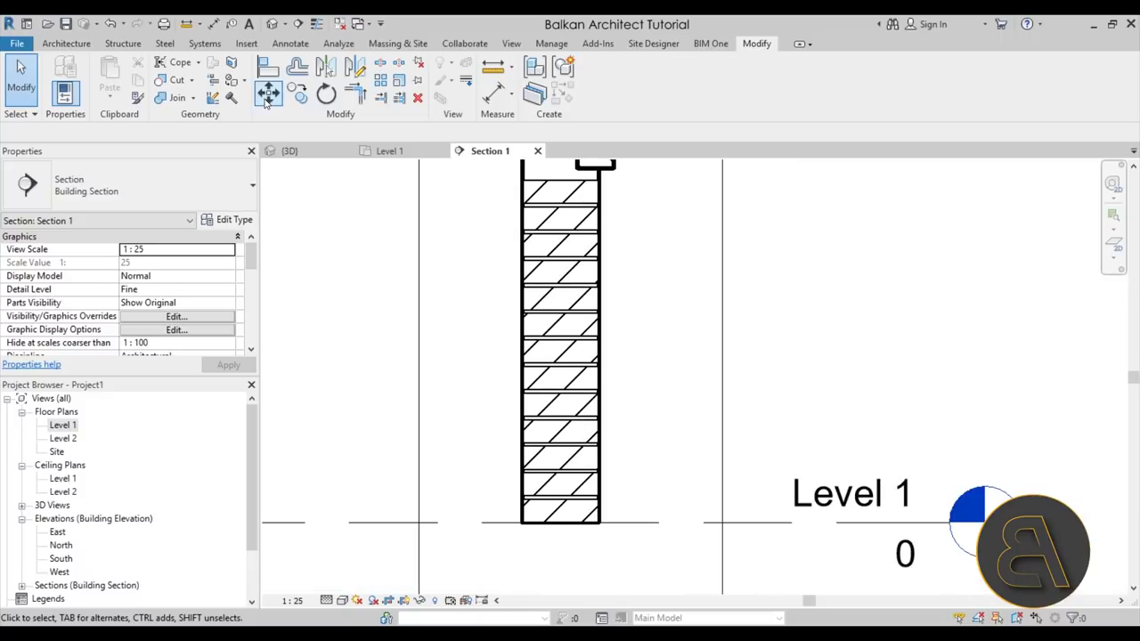
Start loading a family and browse the metric library to Detail Items, Div 04-Masonry, 04200-Clay Masonry Units
{"action": "left_click", "coordinate": [246, 43]}
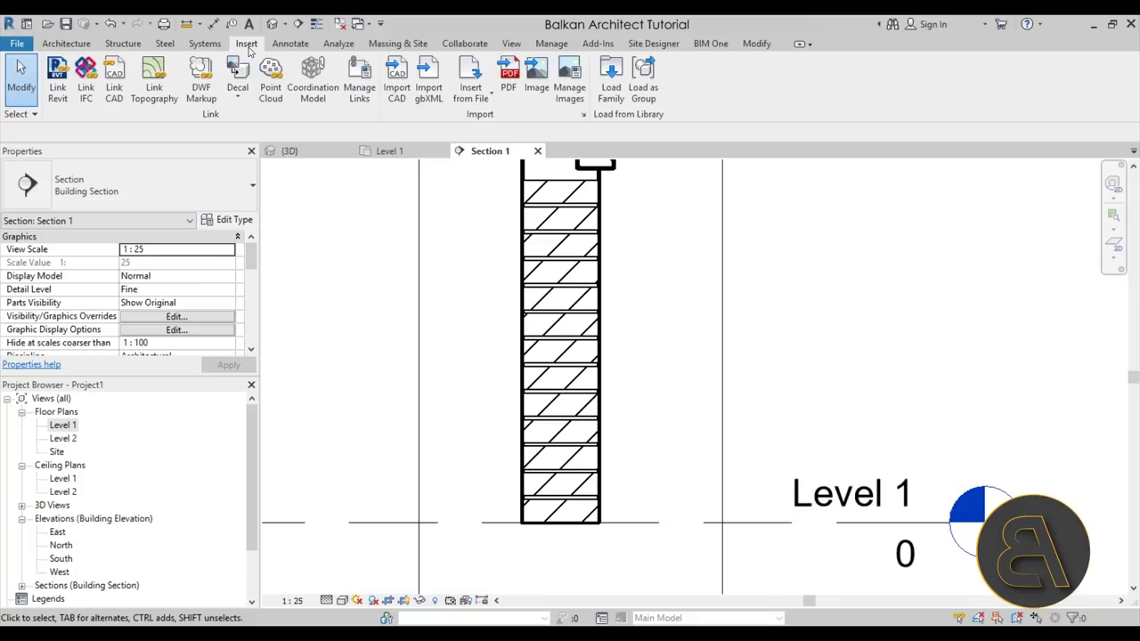
{"action": "left_click", "coordinate": [611, 79]}
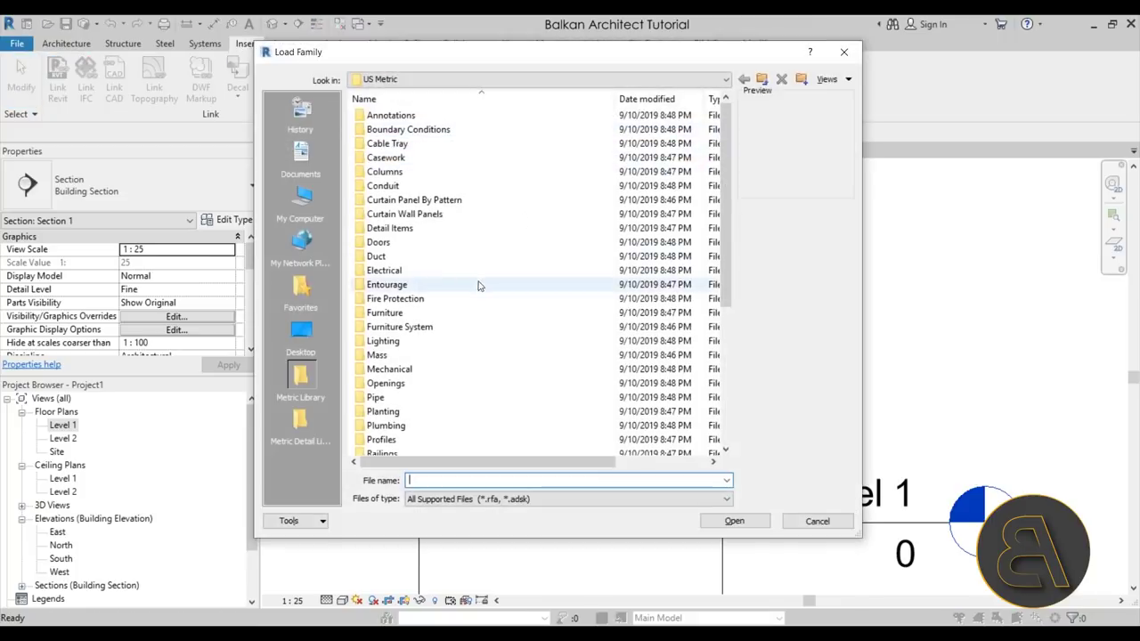
{"action": "double_click", "coordinate": [392, 229]}
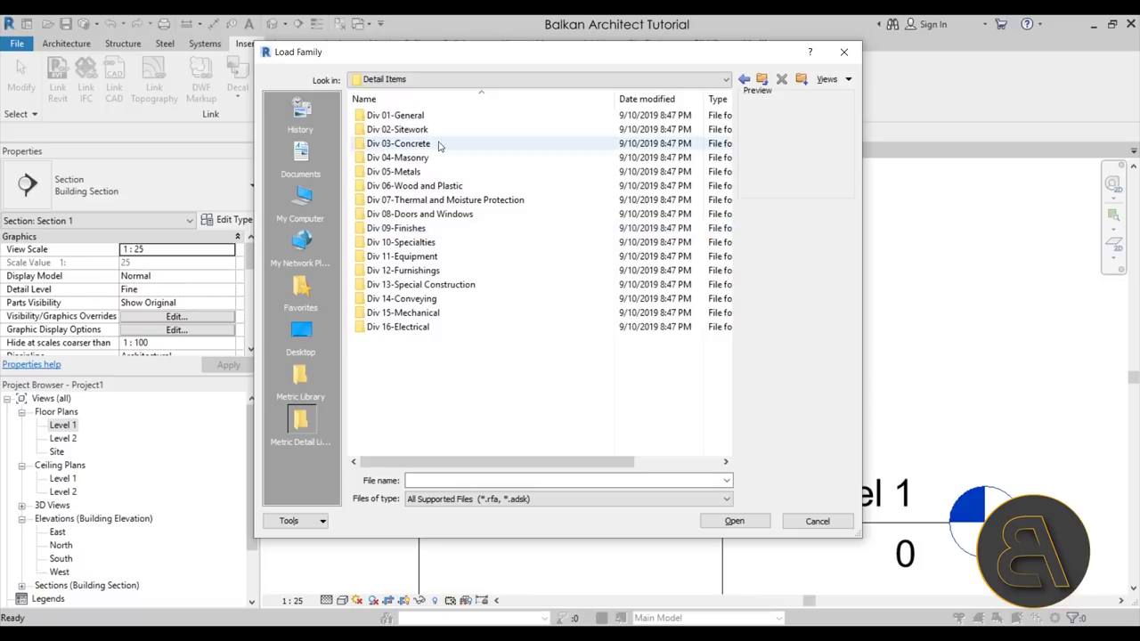
{"action": "double_click", "coordinate": [419, 157]}
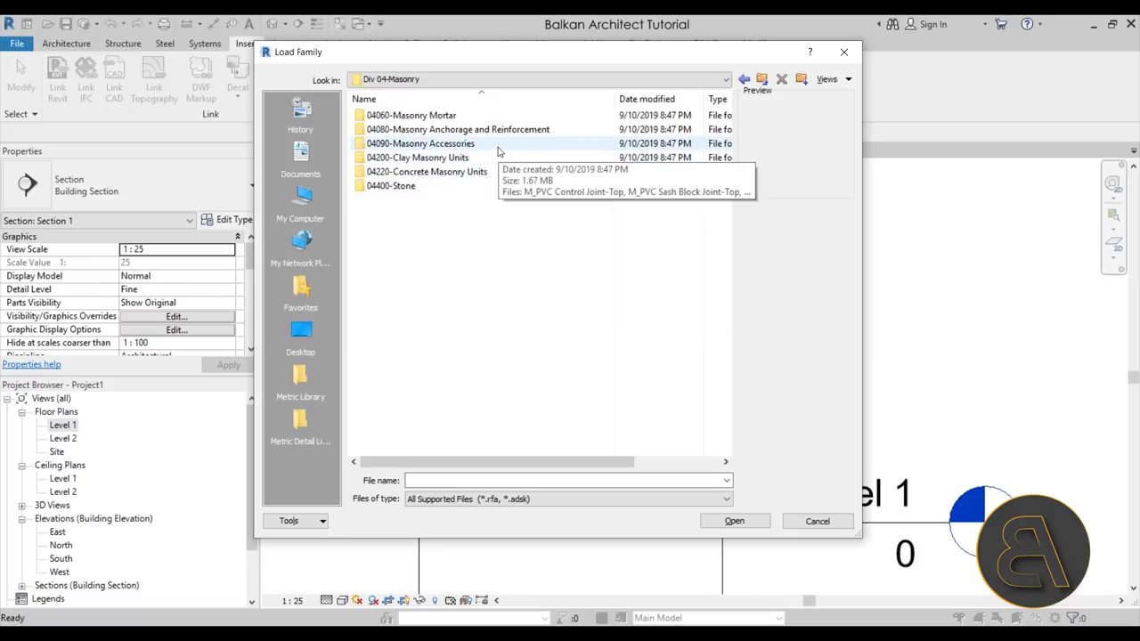
{"action": "left_click", "coordinate": [458, 160]}
{"action": "double_click", "coordinate": [457, 159]}
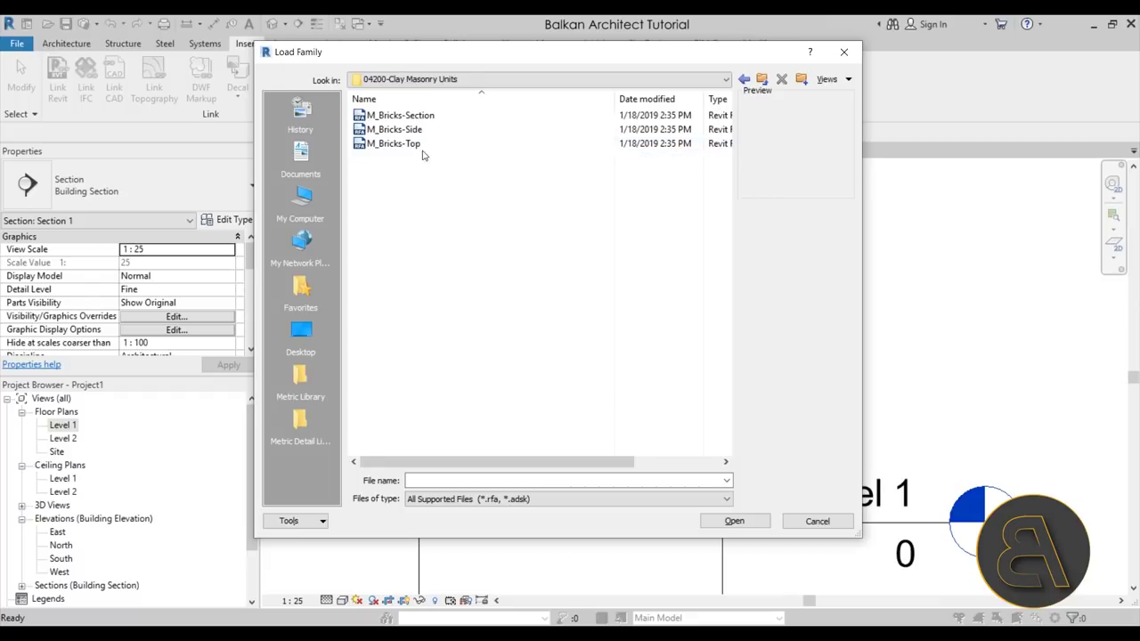
Compare the previews of the M_Bricks-Section, M_Bricks-Side and M_Bricks-Top families, and leave without loading any
{"action": "left_click", "coordinate": [400, 143]}
{"action": "left_click", "coordinate": [401, 129]}
{"action": "left_click", "coordinate": [405, 116]}
{"action": "left_click", "coordinate": [397, 130]}
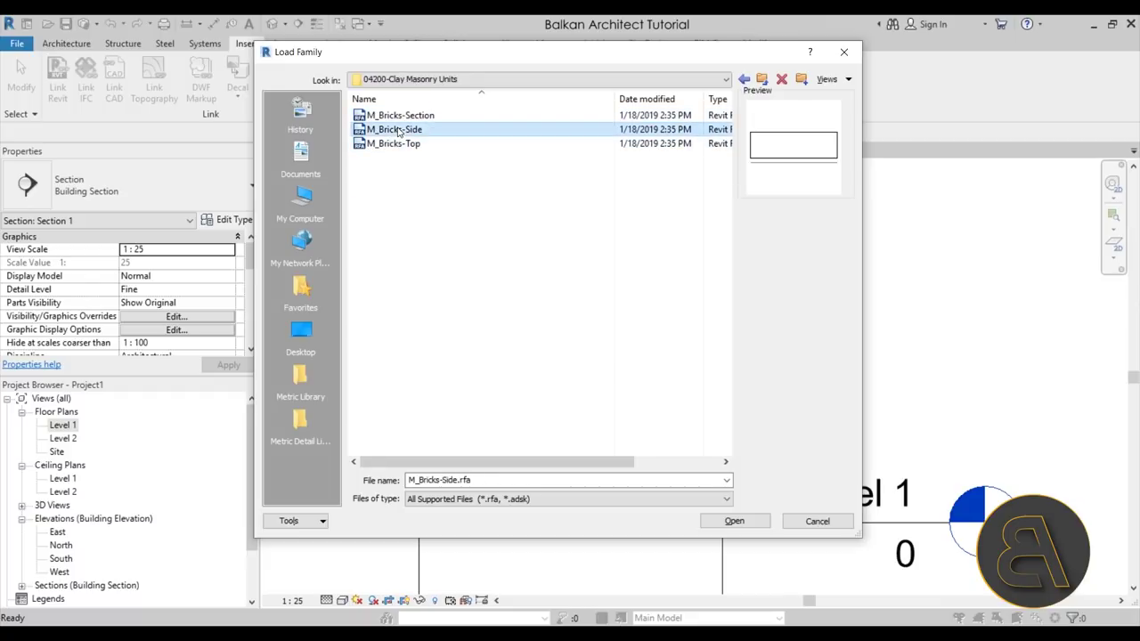
{"action": "left_click", "coordinate": [394, 144]}
{"action": "left_click", "coordinate": [396, 130]}
{"action": "left_click", "coordinate": [395, 117]}
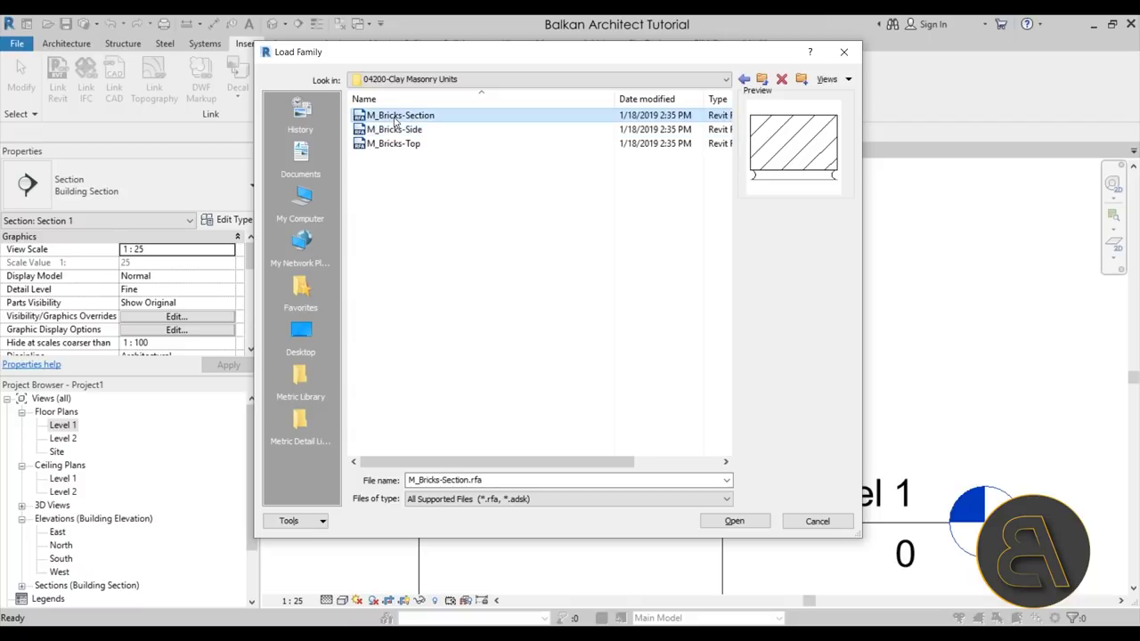
{"action": "left_click", "coordinate": [394, 144]}
{"action": "left_click", "coordinate": [393, 130]}
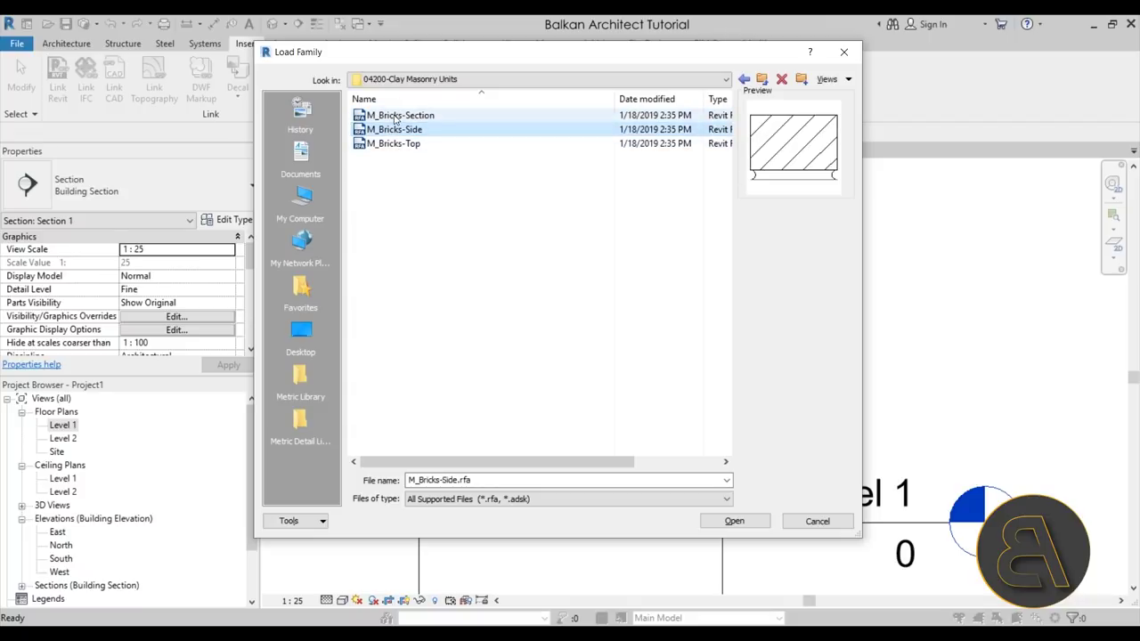
{"action": "left_click", "coordinate": [396, 115]}
{"action": "left_click", "coordinate": [395, 130]}
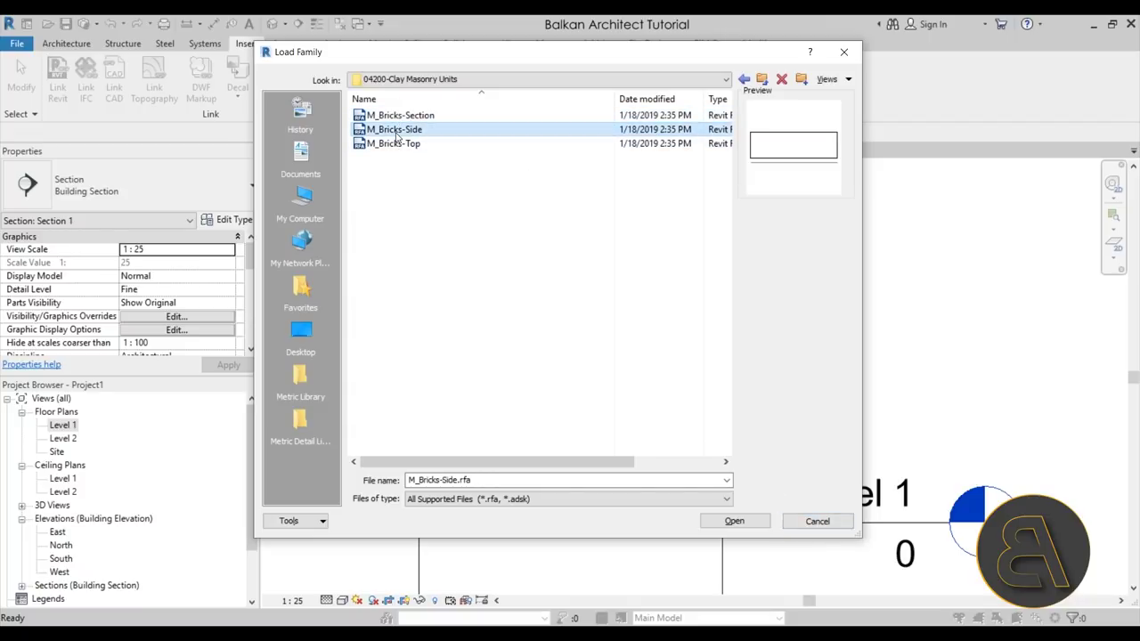
{"action": "left_click", "coordinate": [396, 116]}
{"action": "left_click", "coordinate": [394, 130]}
{"action": "left_click", "coordinate": [395, 144]}
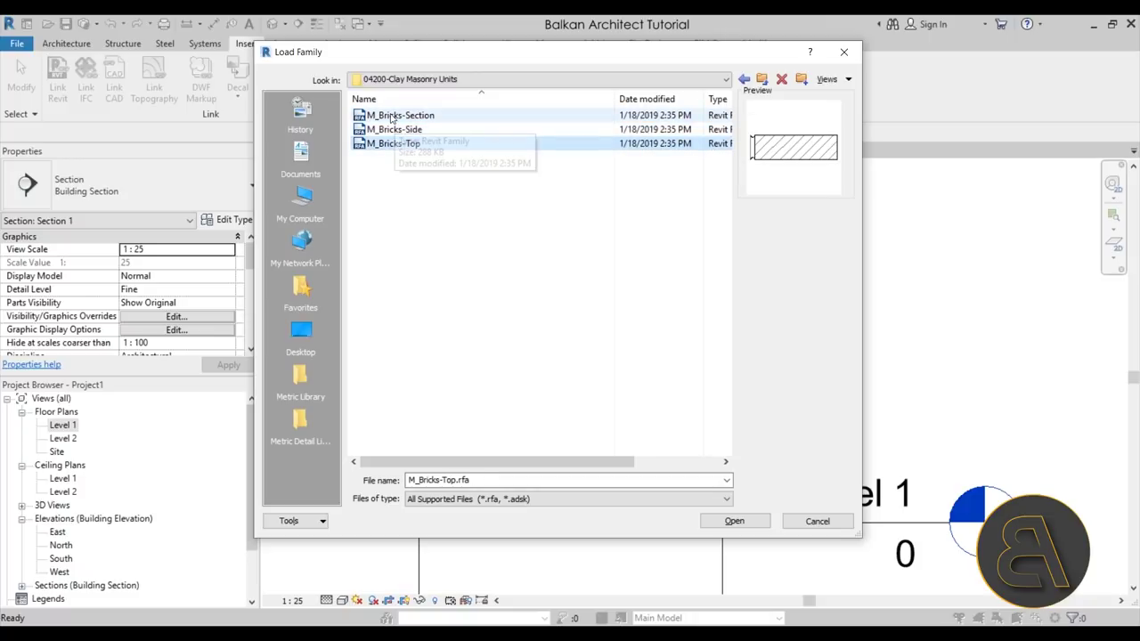
{"action": "left_click", "coordinate": [817, 521]}
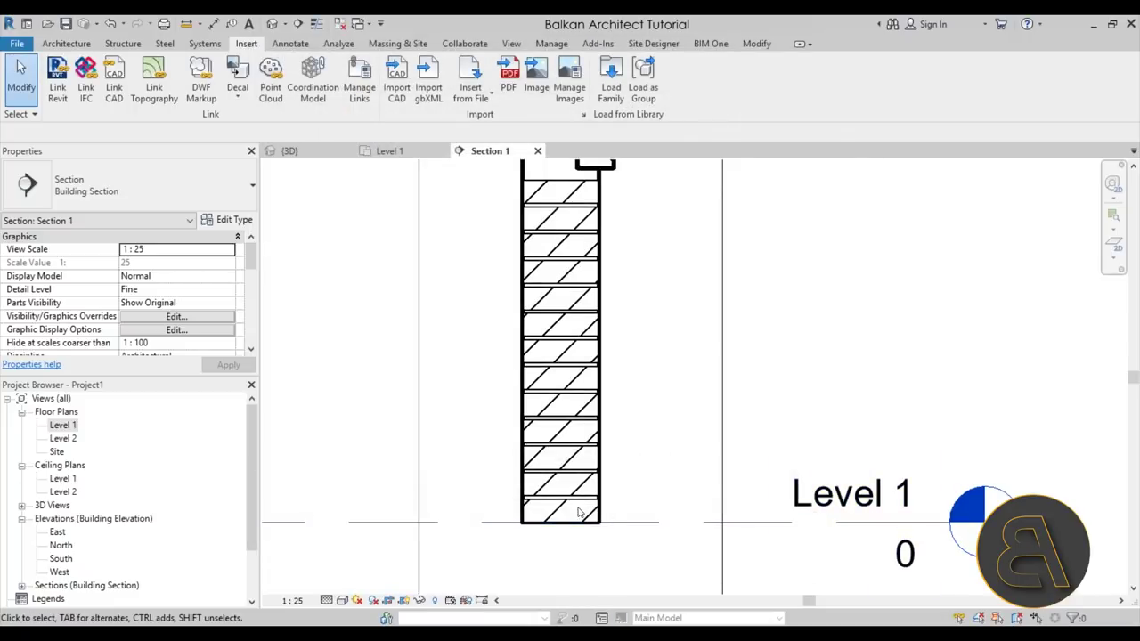